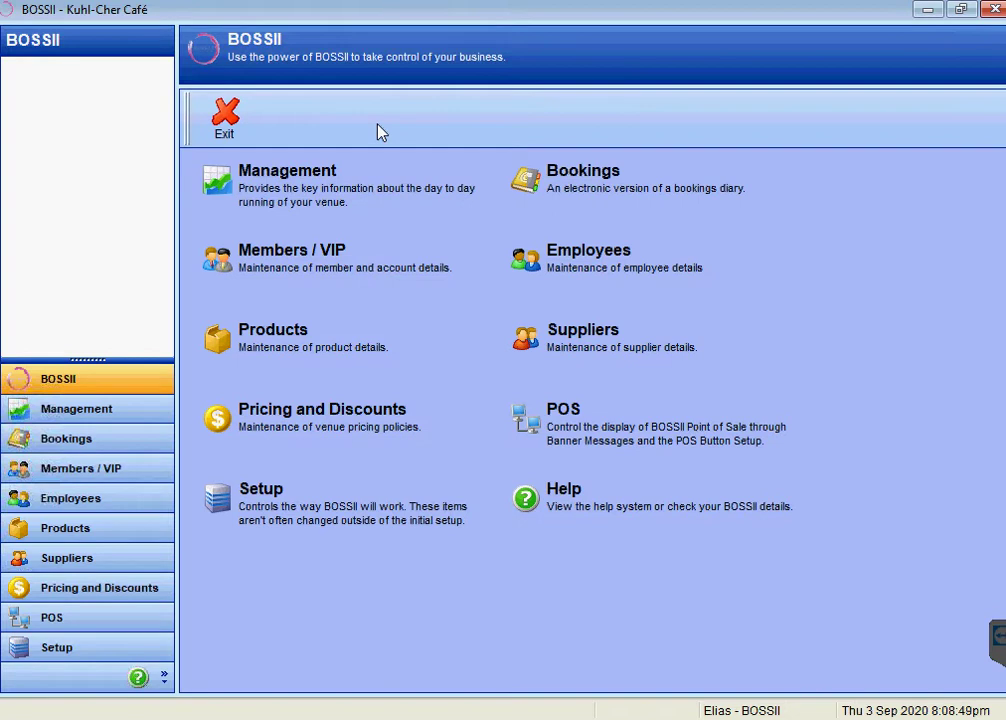
Open the product maintenance list and start a copy of the Ginger Ninja Kombucha product.
{"action": "left_click", "coordinate": [262, 342]}
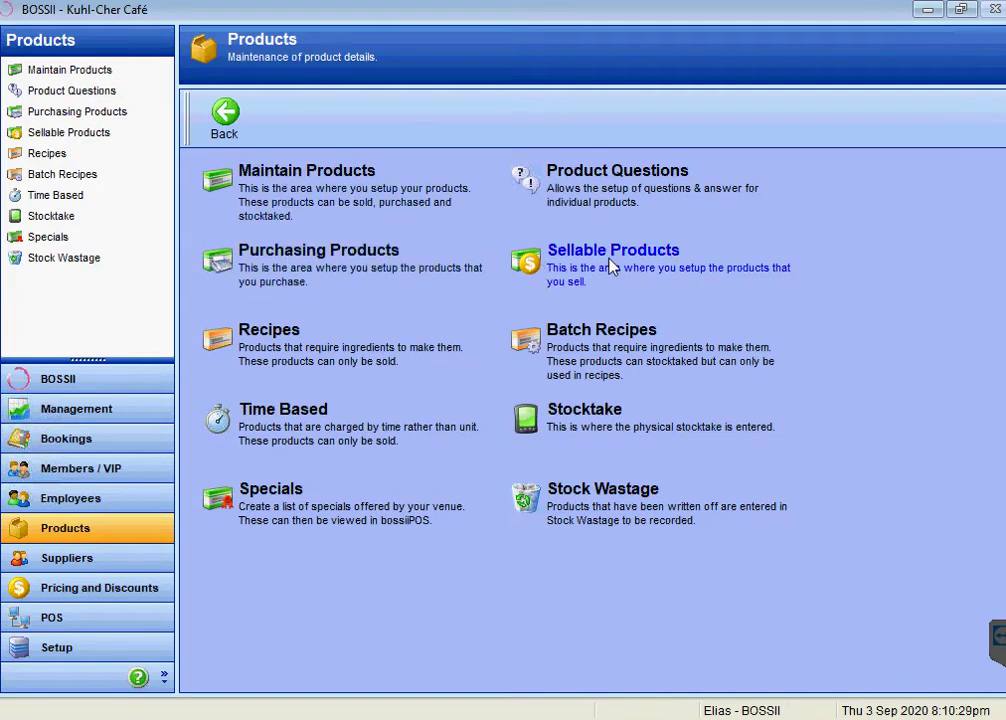
{"action": "left_click", "coordinate": [328, 194]}
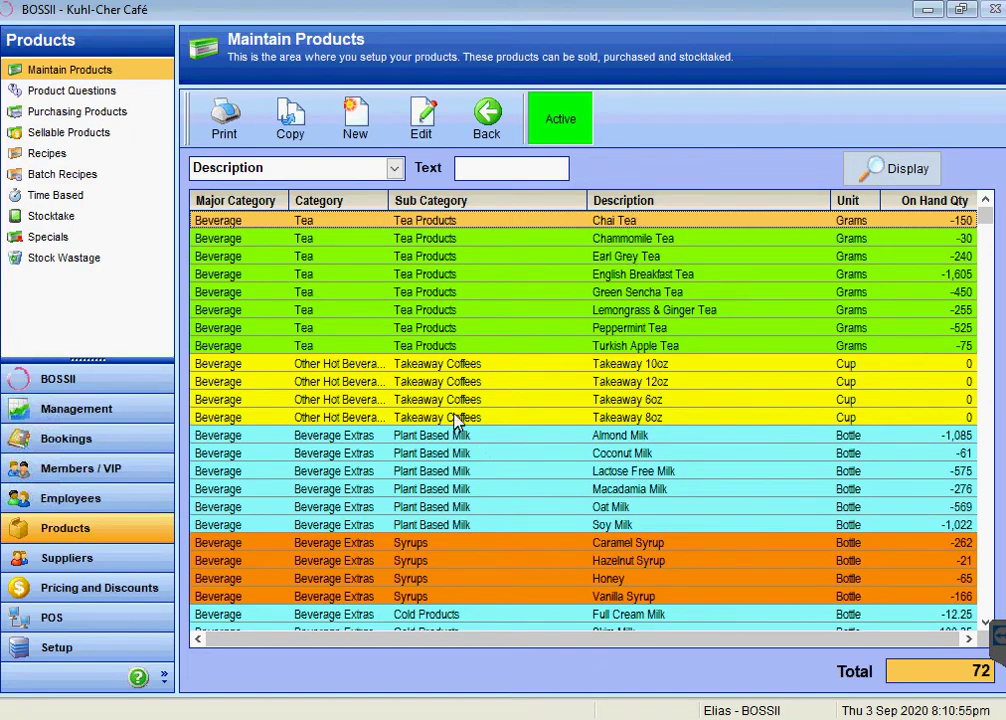
{"action": "scroll", "coordinate": [464, 368], "scroll_direction": "down", "scroll_amount": 5}
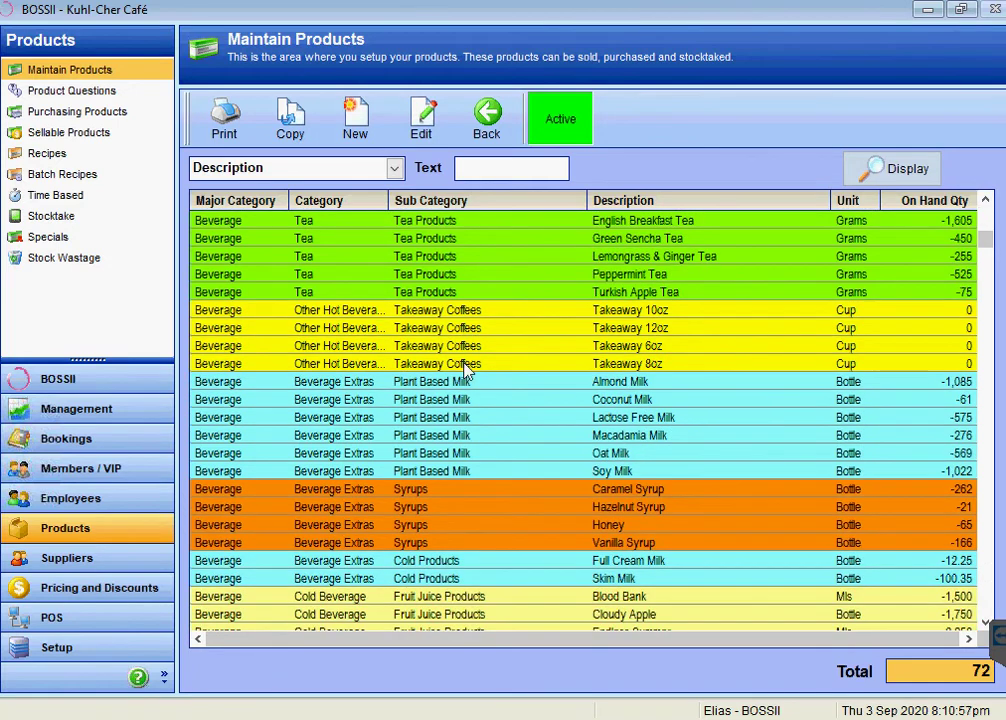
{"action": "scroll", "coordinate": [464, 370], "scroll_direction": "down", "scroll_amount": 3}
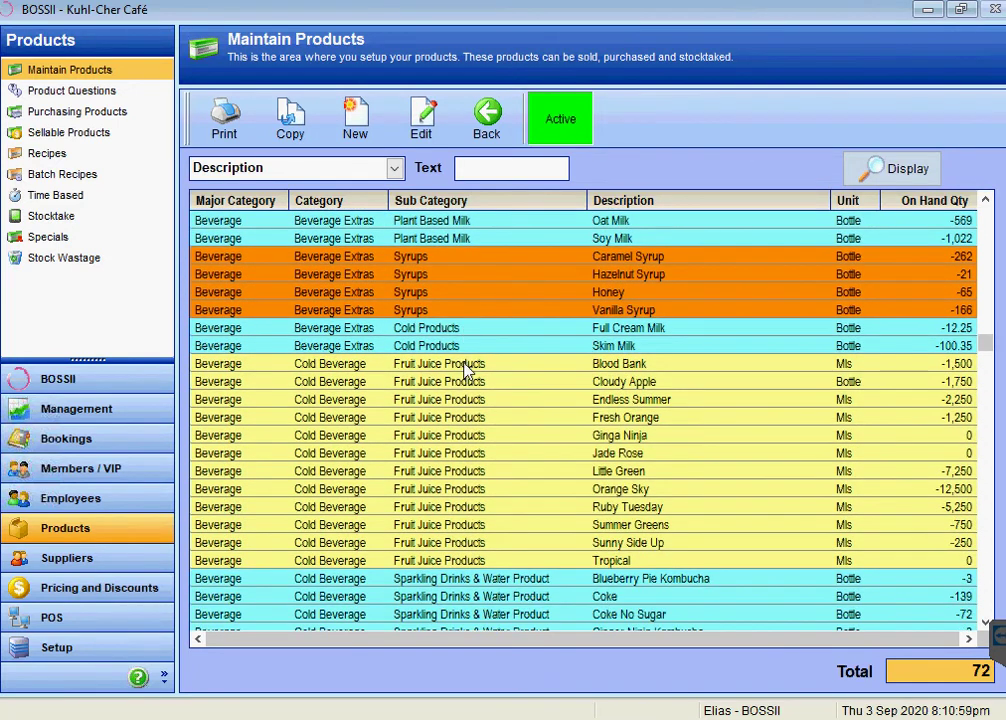
{"action": "scroll", "coordinate": [464, 375], "scroll_direction": "down", "scroll_amount": 2}
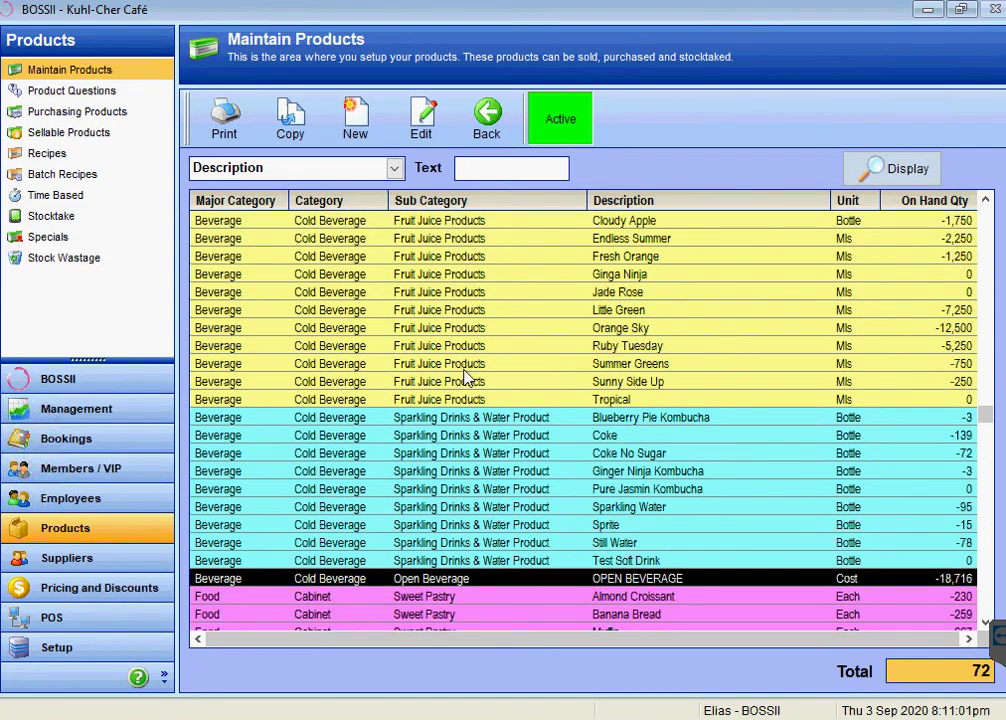
{"action": "left_click", "coordinate": [464, 386]}
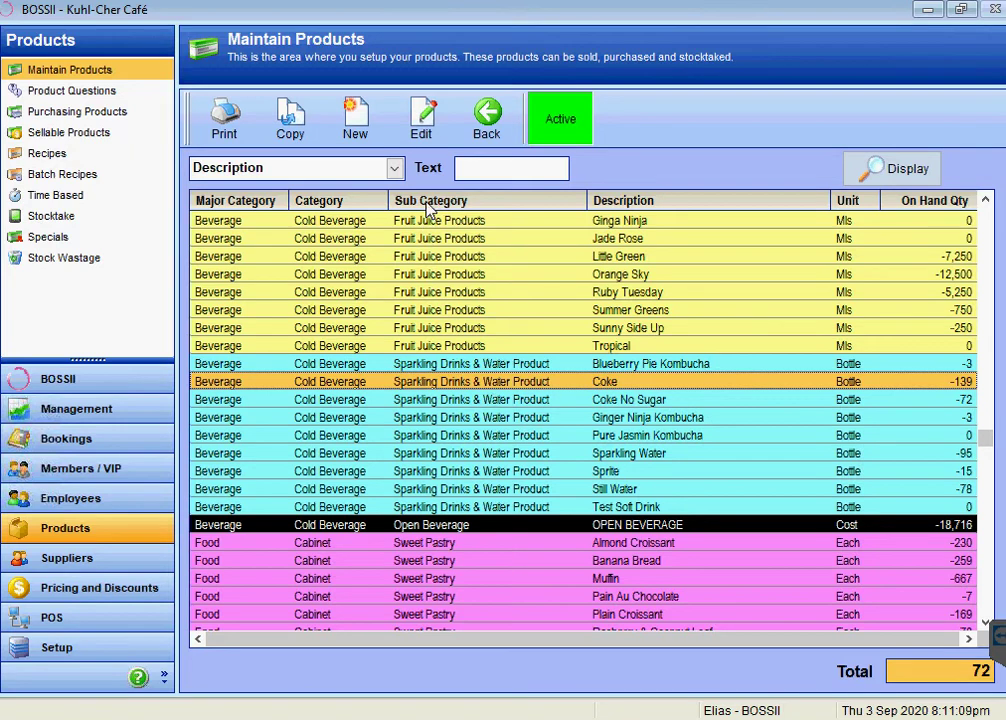
{"action": "left_click", "coordinate": [445, 421]}
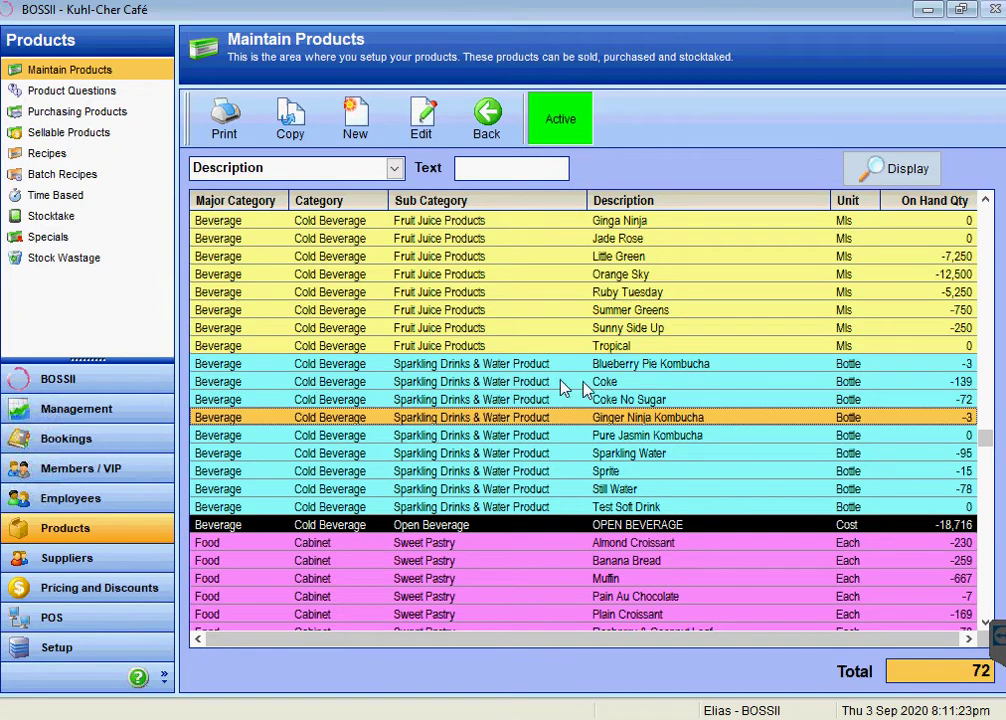
{"action": "left_click", "coordinate": [291, 116]}
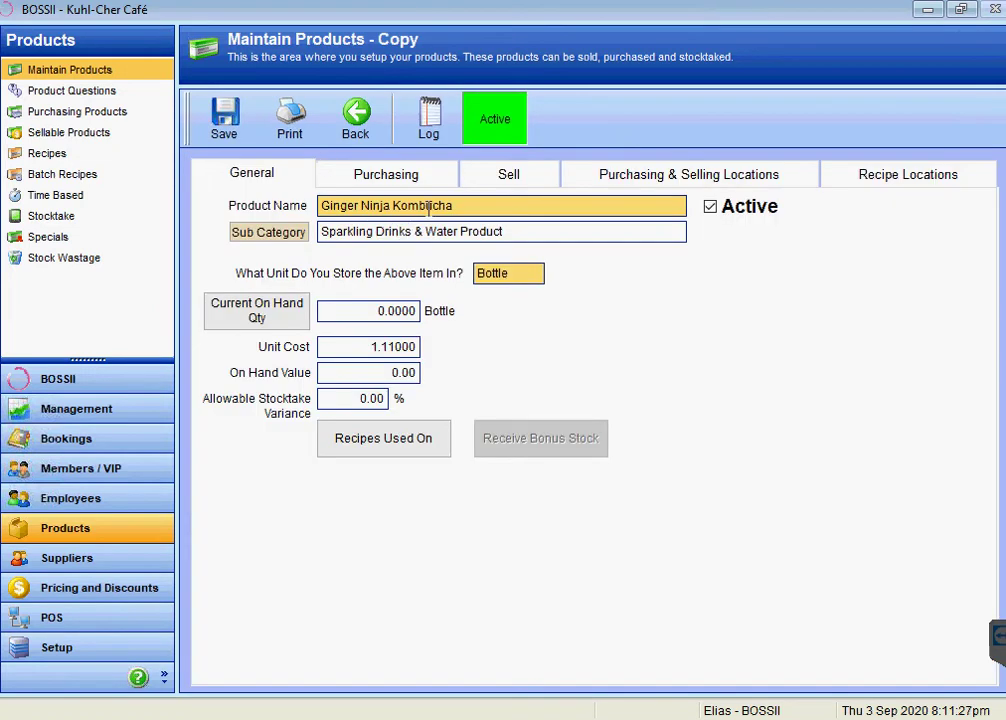
Rename the copied product as Test Softdrink and check its sub category.
{"action": "triple_click", "coordinate": [429, 207]}
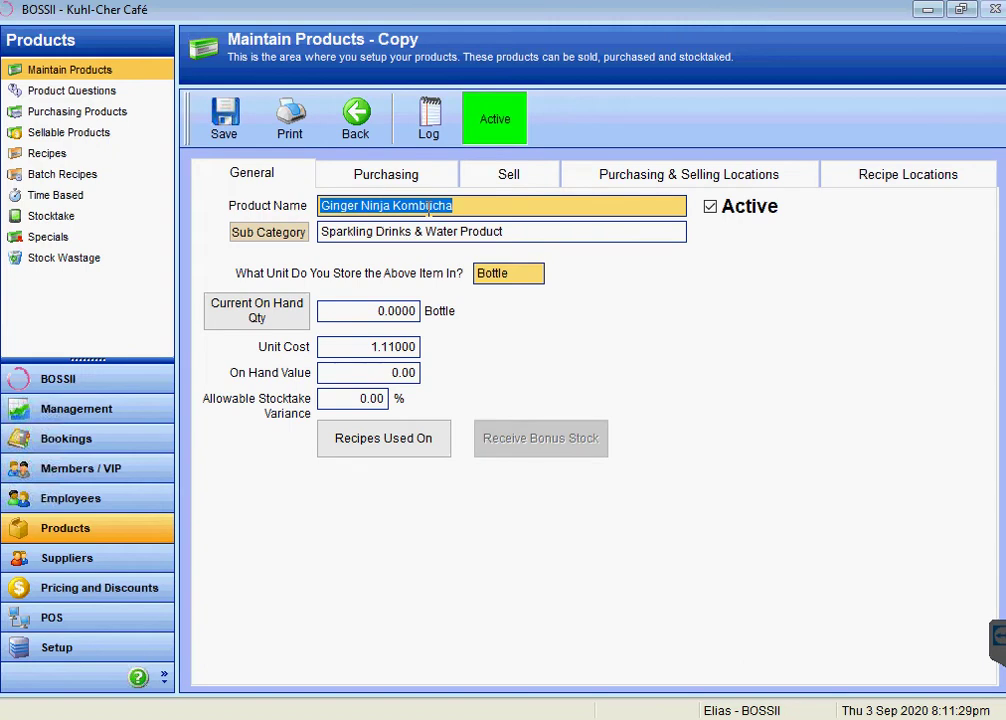
{"action": "type", "text": "Tes"}
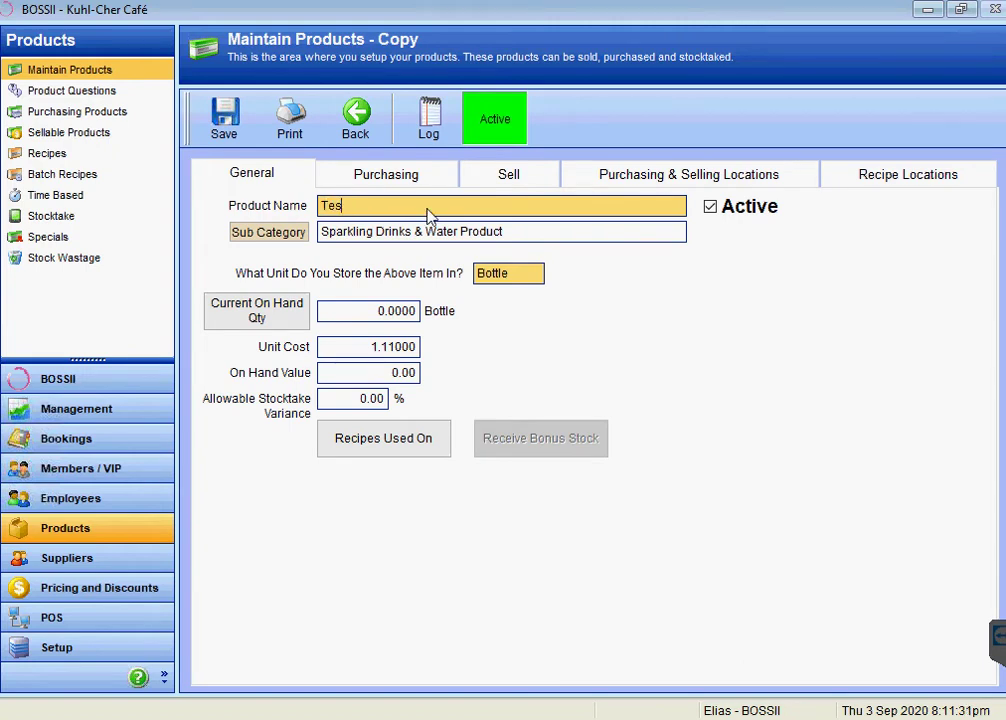
{"action": "type", "text": "t Softdrink"}
{"action": "left_click", "coordinate": [262, 228]}
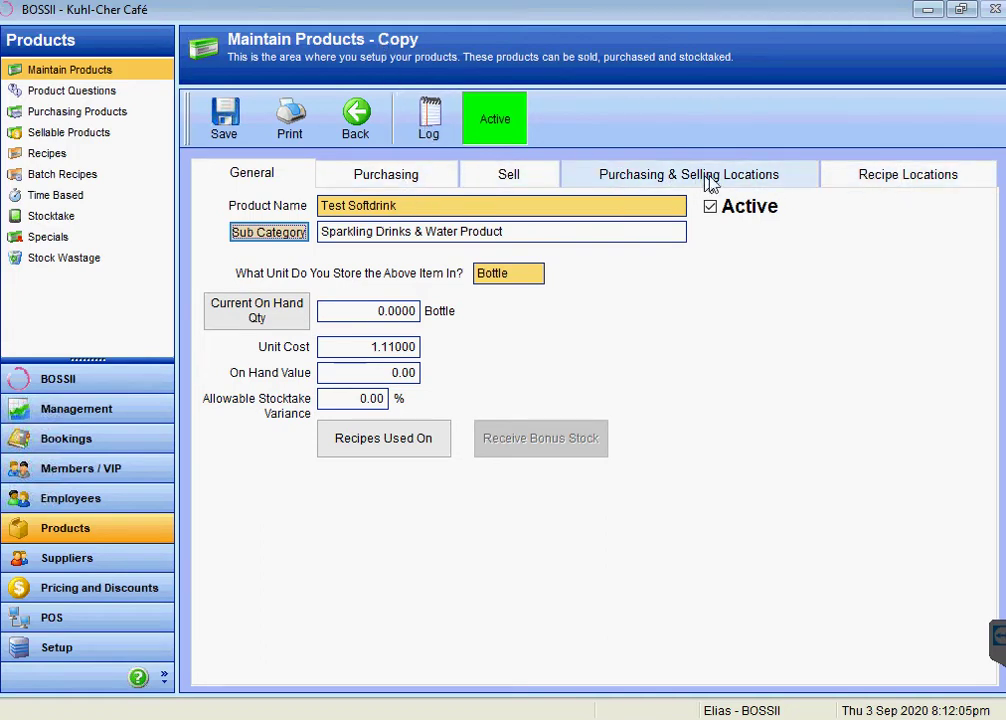
Change the product's 1 litre bottle purchasing package to a Carton with a package size of 10 bottles.
{"action": "left_click", "coordinate": [388, 175]}
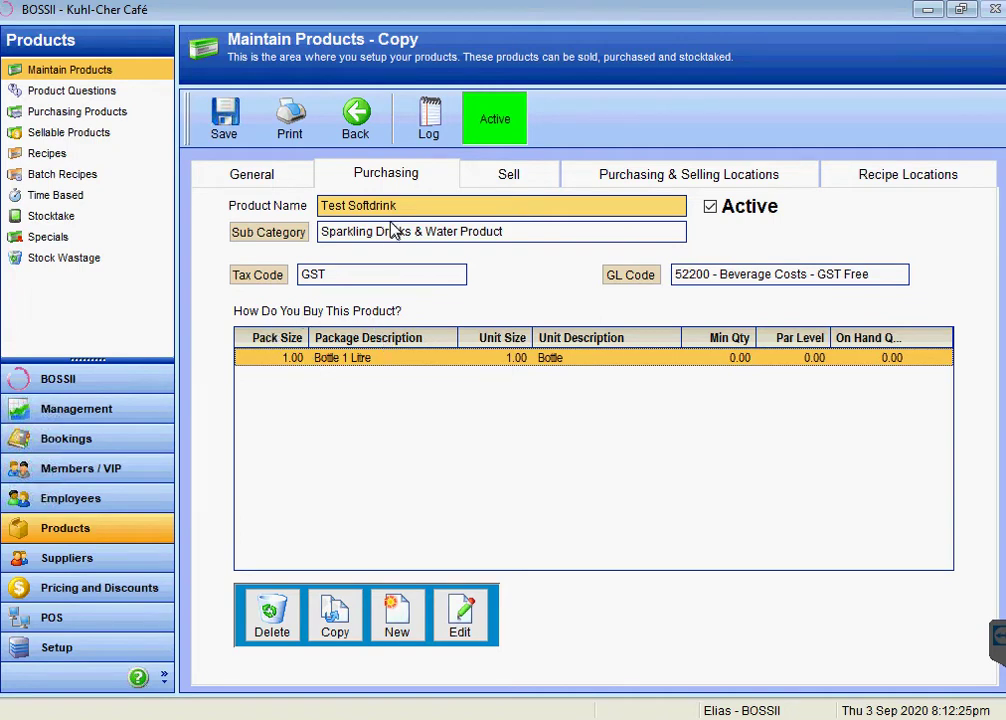
{"action": "double_click", "coordinate": [363, 367]}
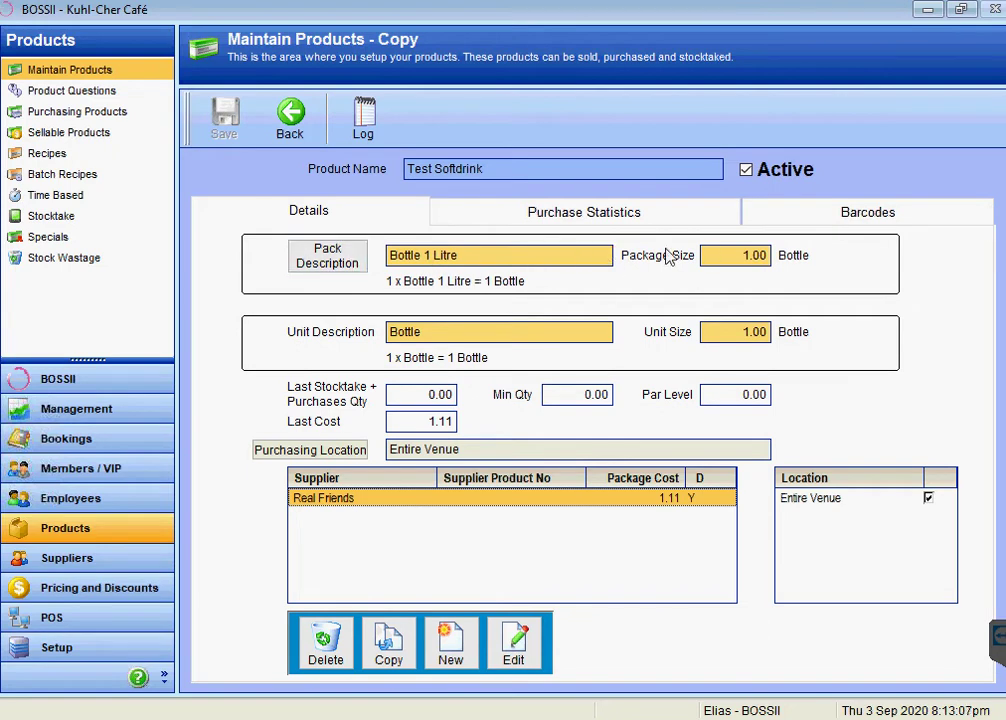
{"action": "left_click", "coordinate": [420, 256]}
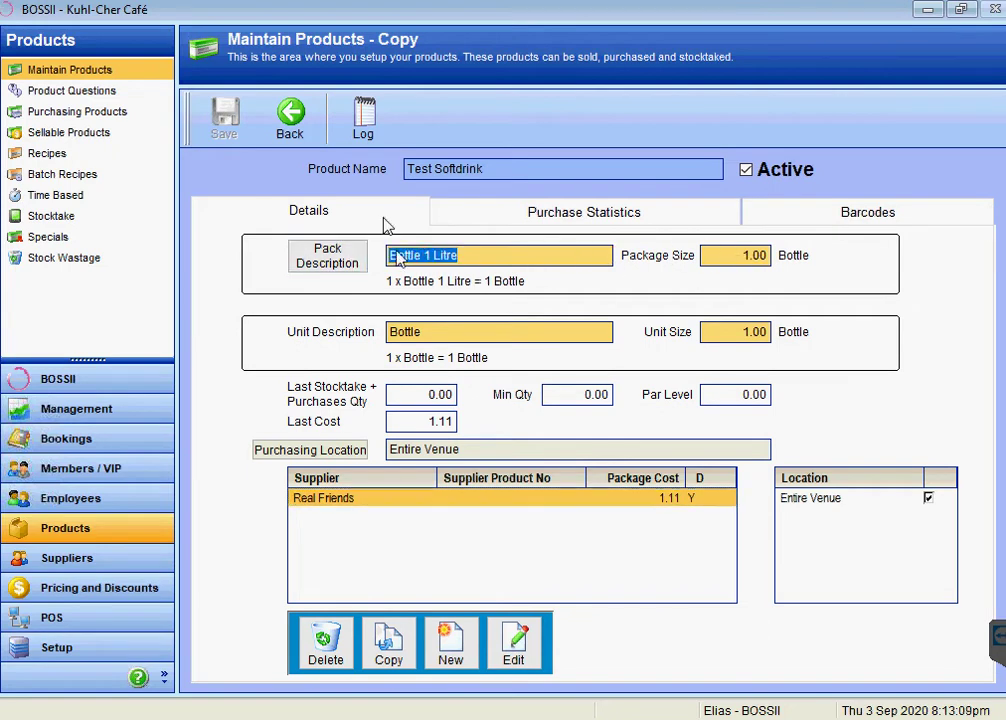
{"action": "type", "text": "Carton"}
{"action": "key", "text": "Tab"}
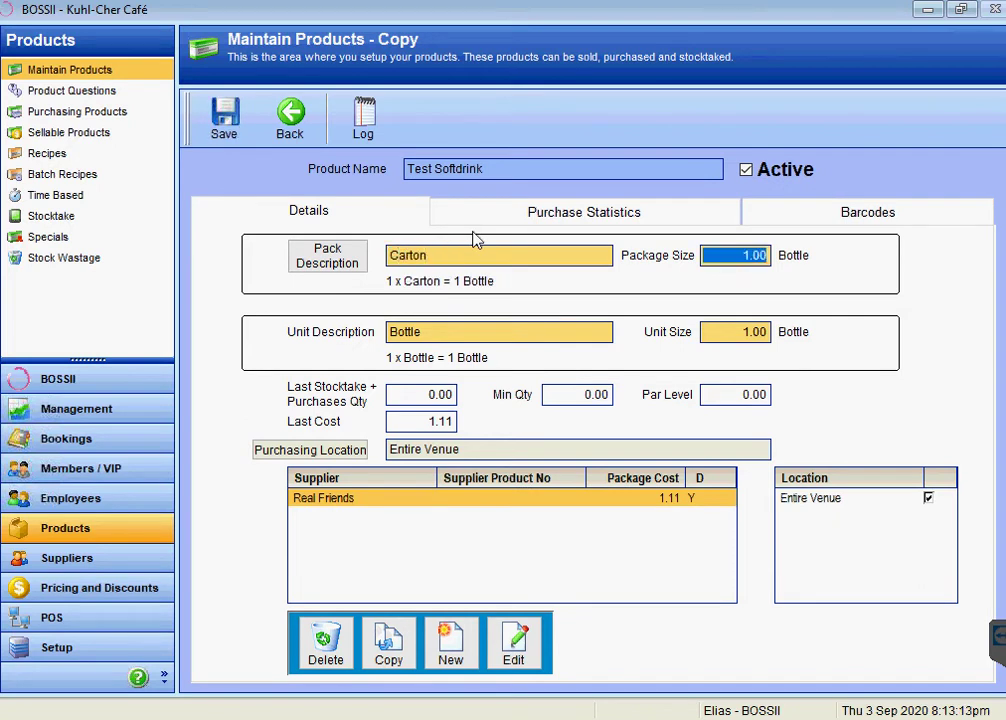
{"action": "type", "text": "10"}
{"action": "key", "text": "Tab"}
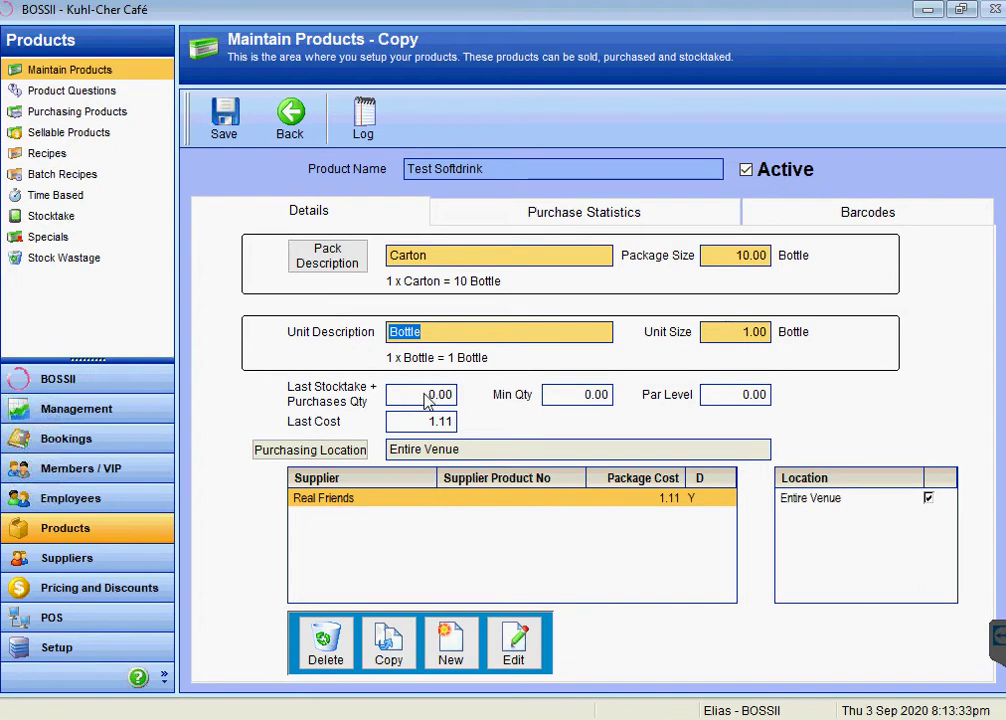
Set the carton's minimum quantity to 2 and its par level to 5.
{"action": "left_click", "coordinate": [584, 396]}
{"action": "left_click", "coordinate": [725, 395]}
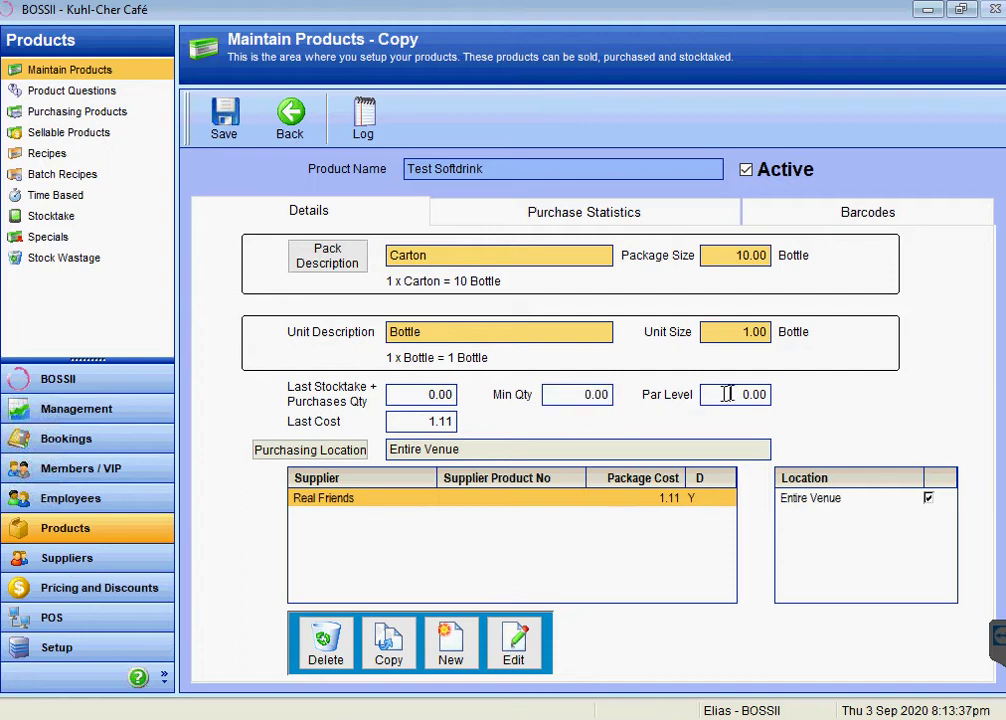
{"action": "left_click", "coordinate": [580, 395]}
{"action": "type", "text": "2."}
{"action": "key", "text": "Tab"}
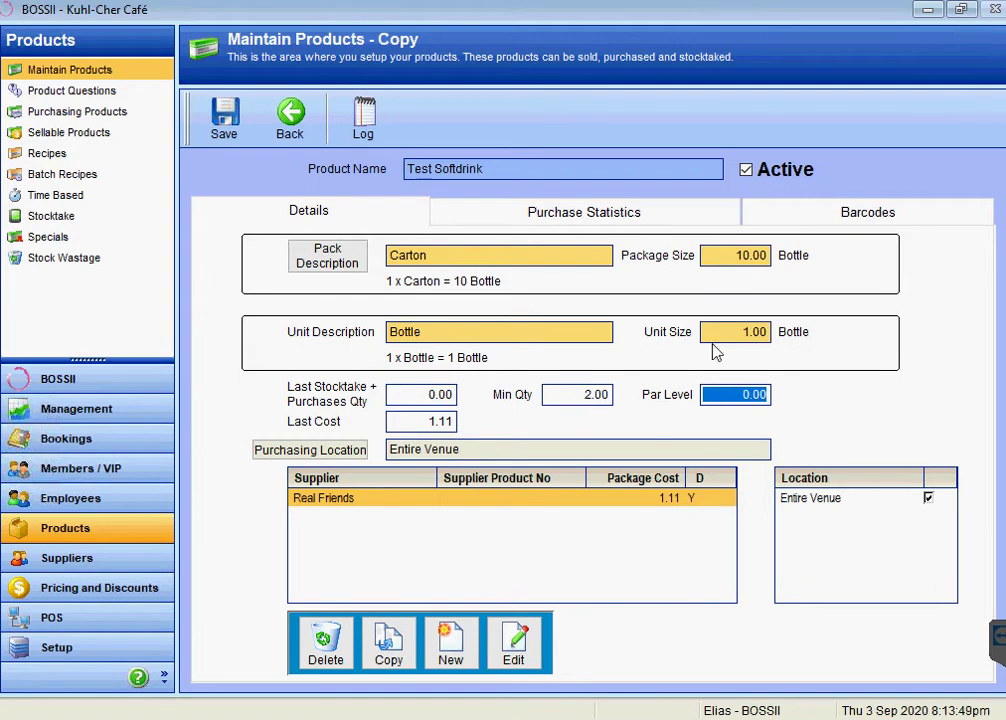
{"action": "type", "text": "5."}
{"action": "key", "text": "Tab"}
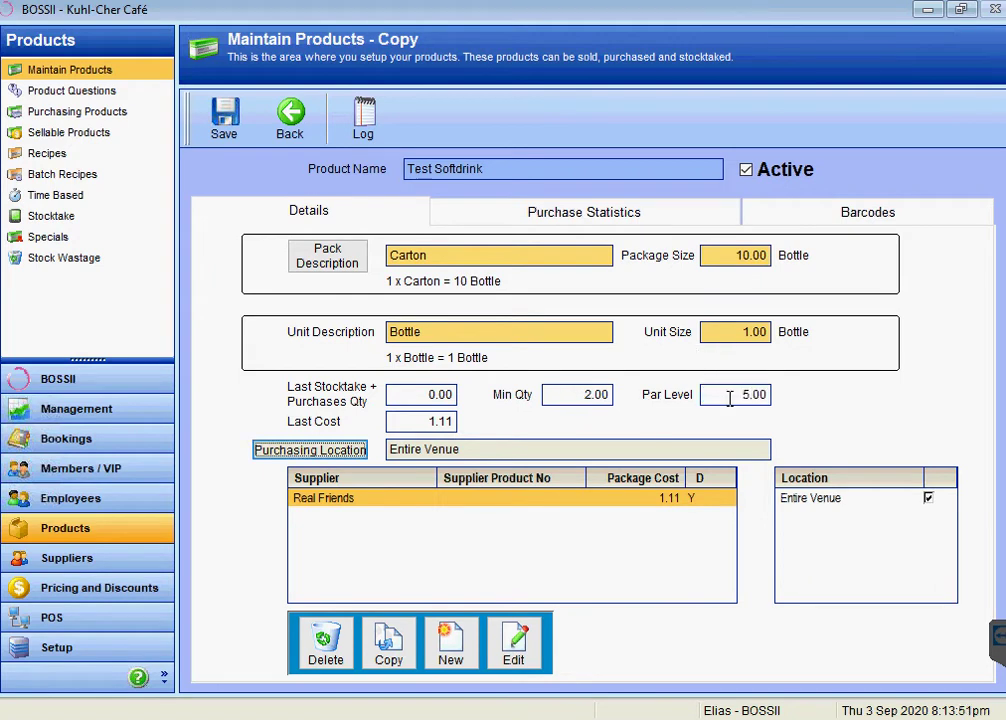
{"action": "left_click", "coordinate": [568, 396]}
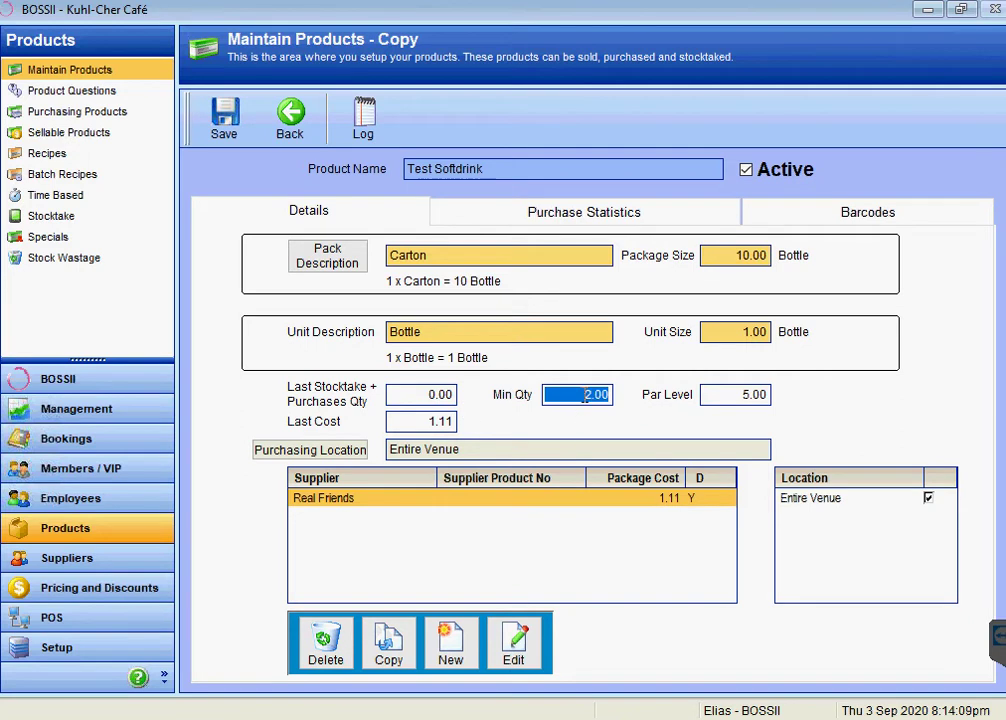
{"action": "left_click", "coordinate": [432, 397]}
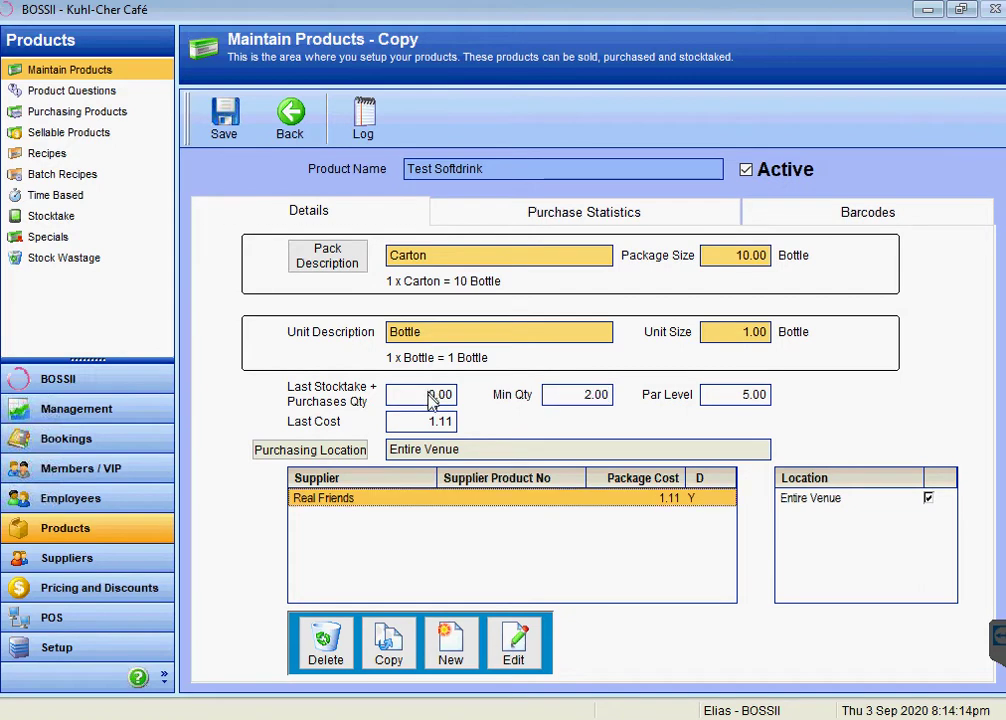
{"action": "left_click", "coordinate": [580, 395]}
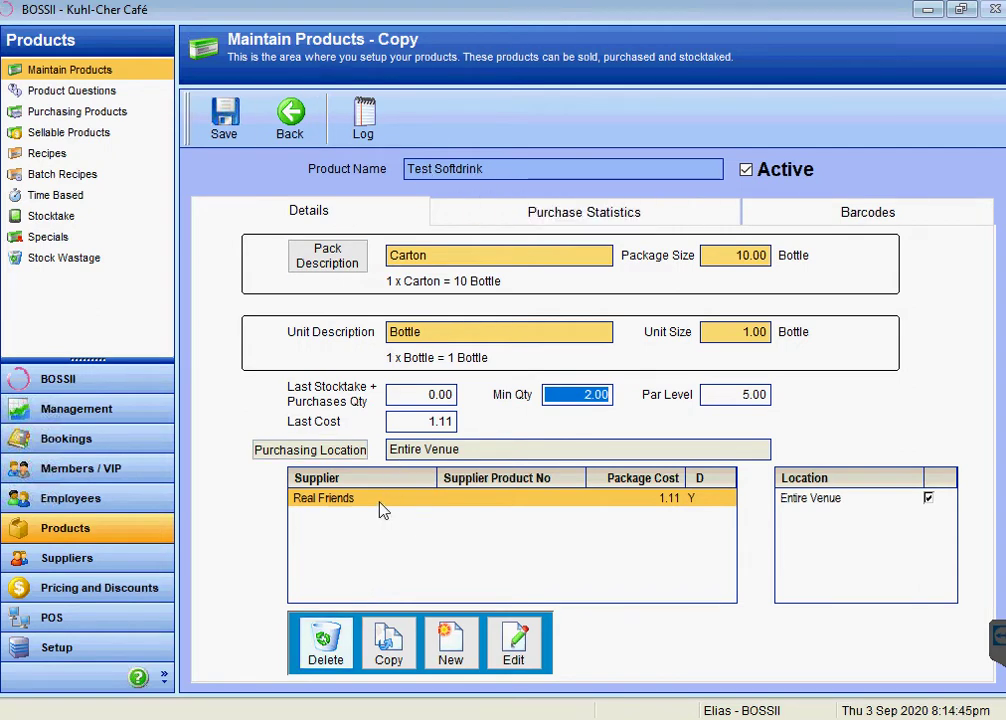
Add Pronto Packaging as the preferred supplier for the carton with product number 6457457.
{"action": "left_click", "coordinate": [449, 645]}
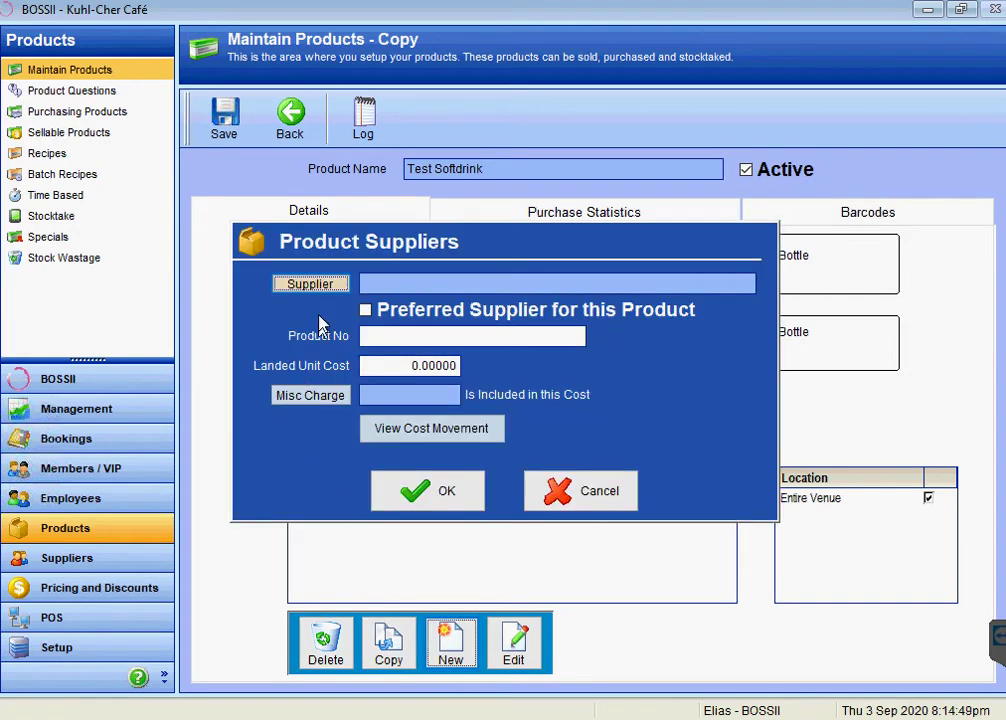
{"action": "left_click", "coordinate": [311, 285]}
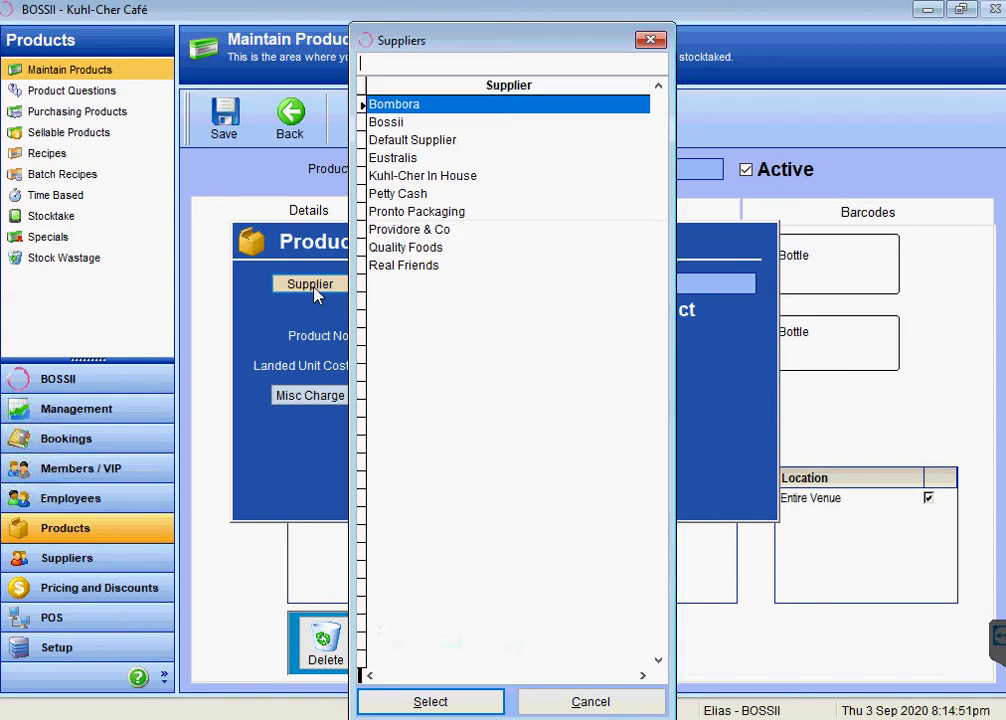
{"action": "double_click", "coordinate": [410, 211]}
{"action": "left_click", "coordinate": [372, 310]}
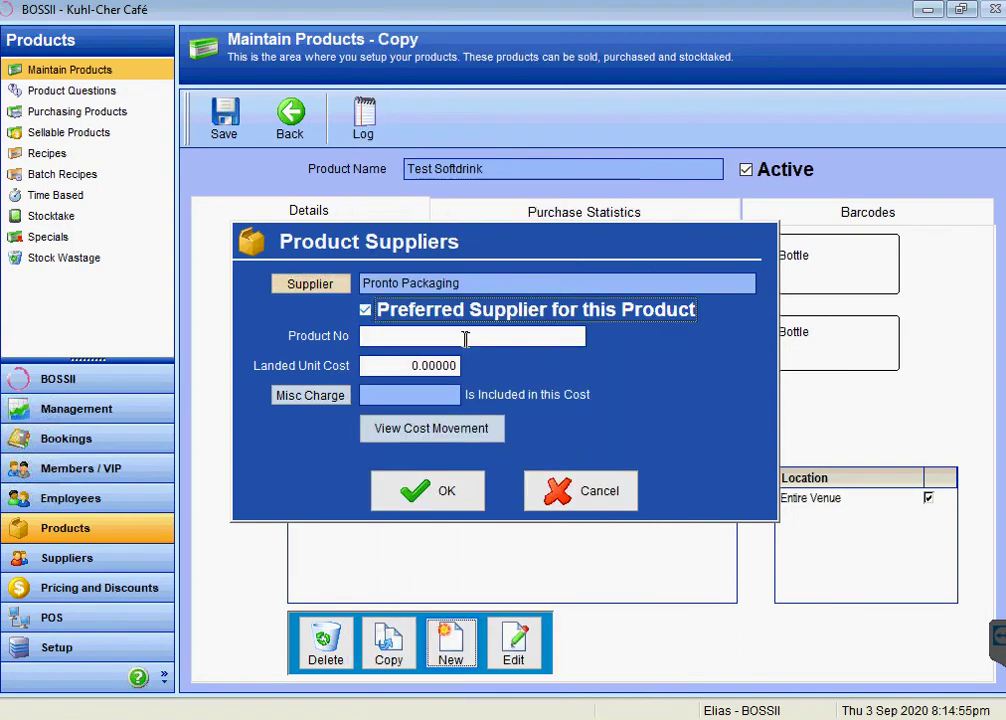
{"action": "left_click", "coordinate": [431, 335]}
{"action": "type", "text": "6457457"}
Set the new supplier's landed unit cost to 25.68 with the WET misc charge included and accept the supplier entry.
{"action": "left_click", "coordinate": [437, 365]}
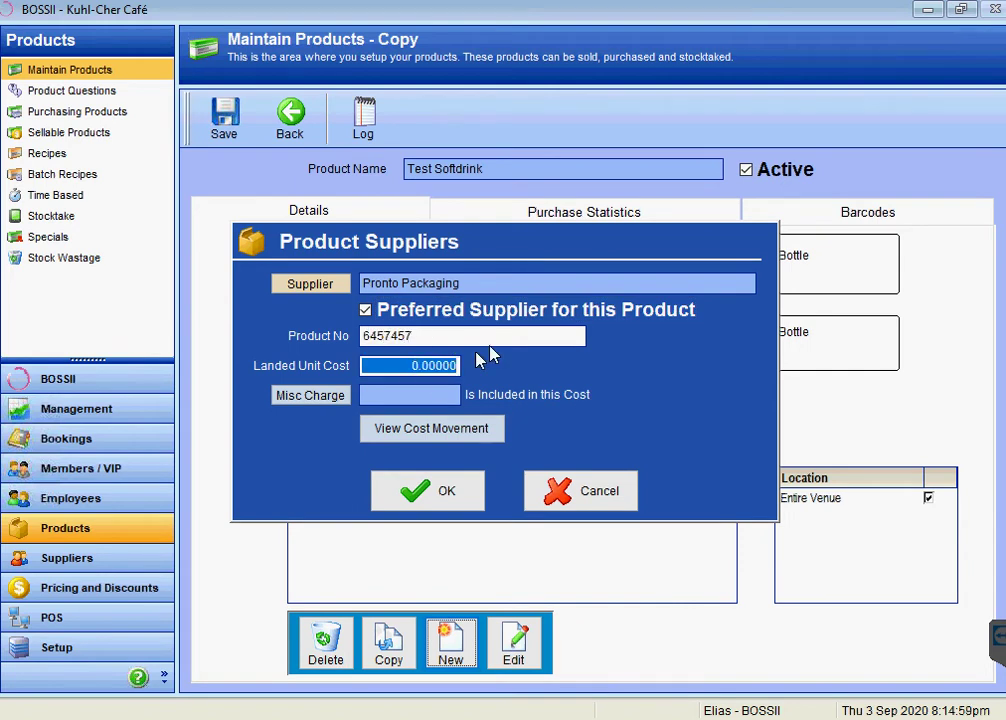
{"action": "type", "text": "25.68"}
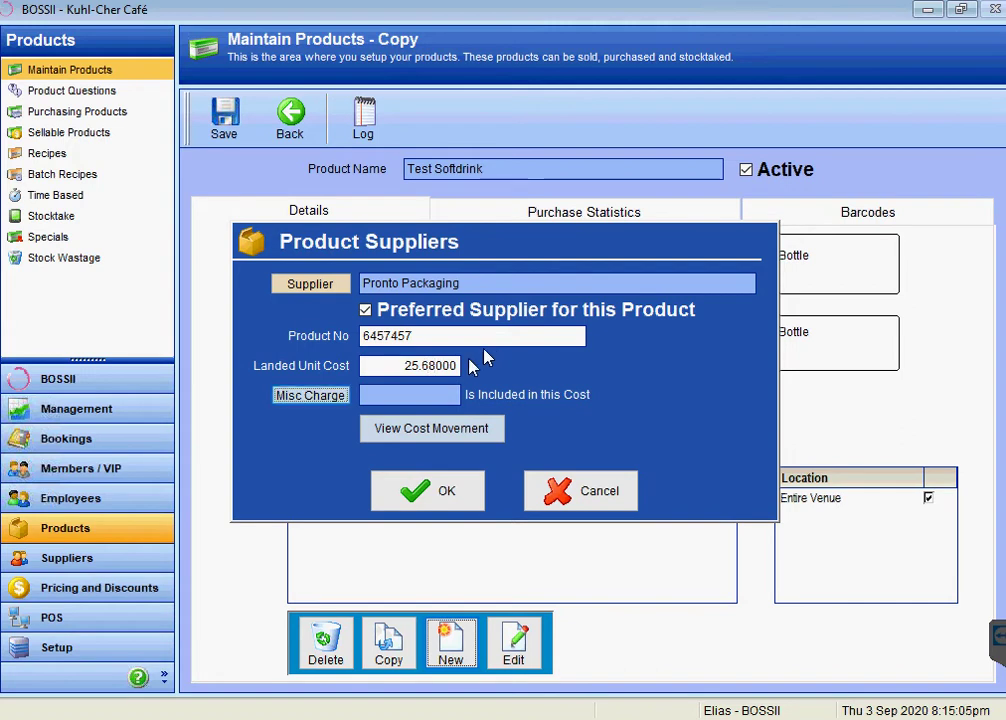
{"action": "left_click", "coordinate": [334, 401]}
{"action": "left_click", "coordinate": [335, 402]}
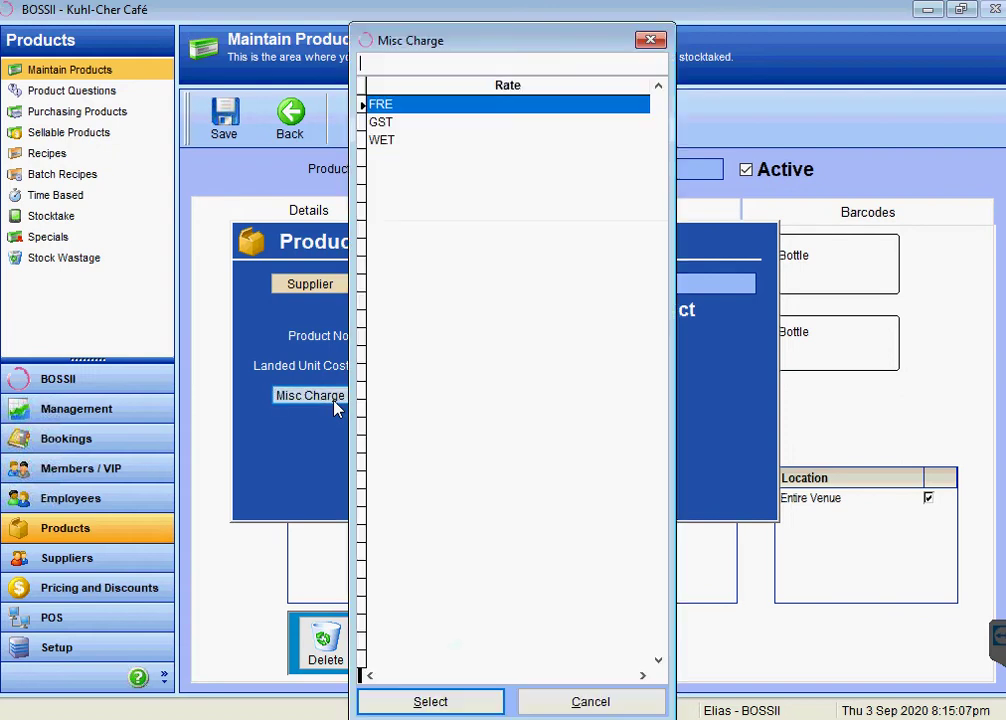
{"action": "double_click", "coordinate": [386, 141]}
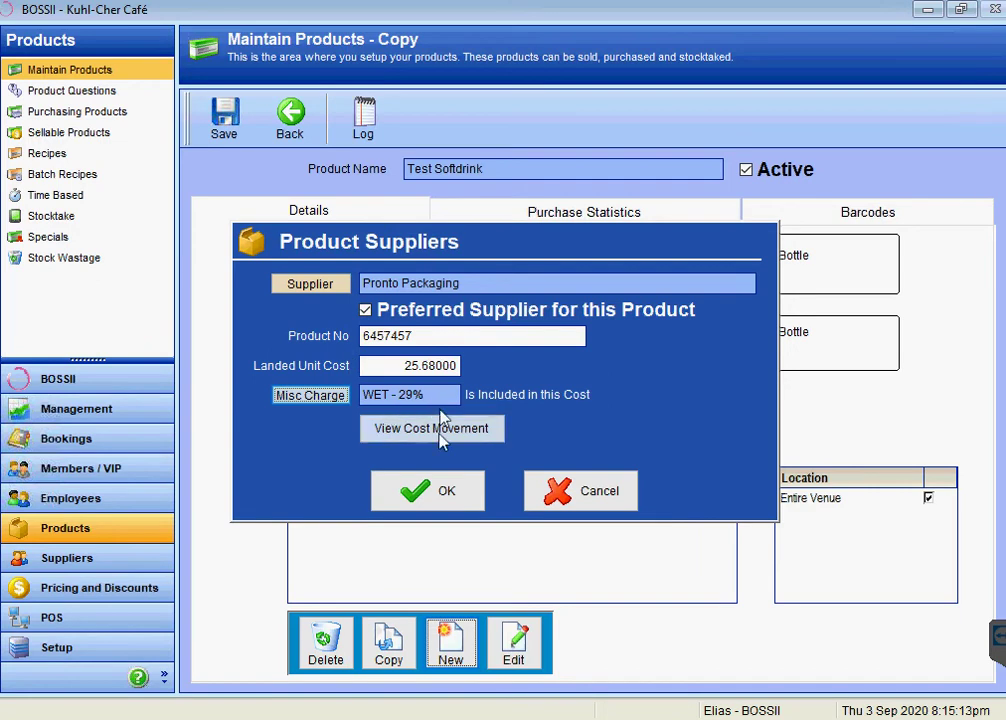
{"action": "key", "text": "Tab"}
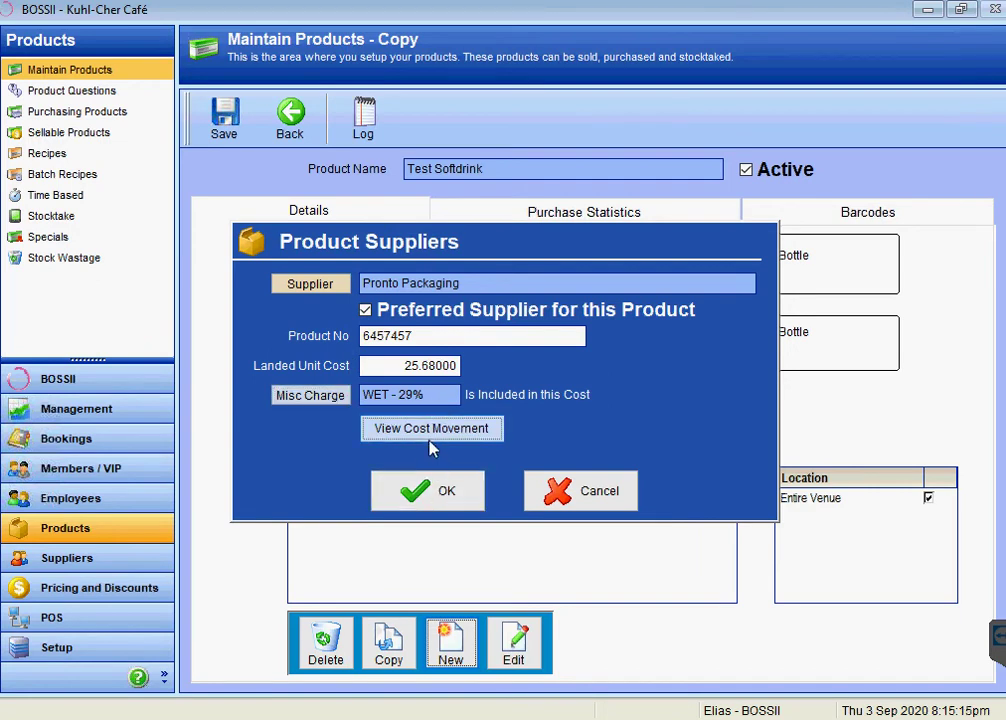
{"action": "left_click", "coordinate": [429, 492]}
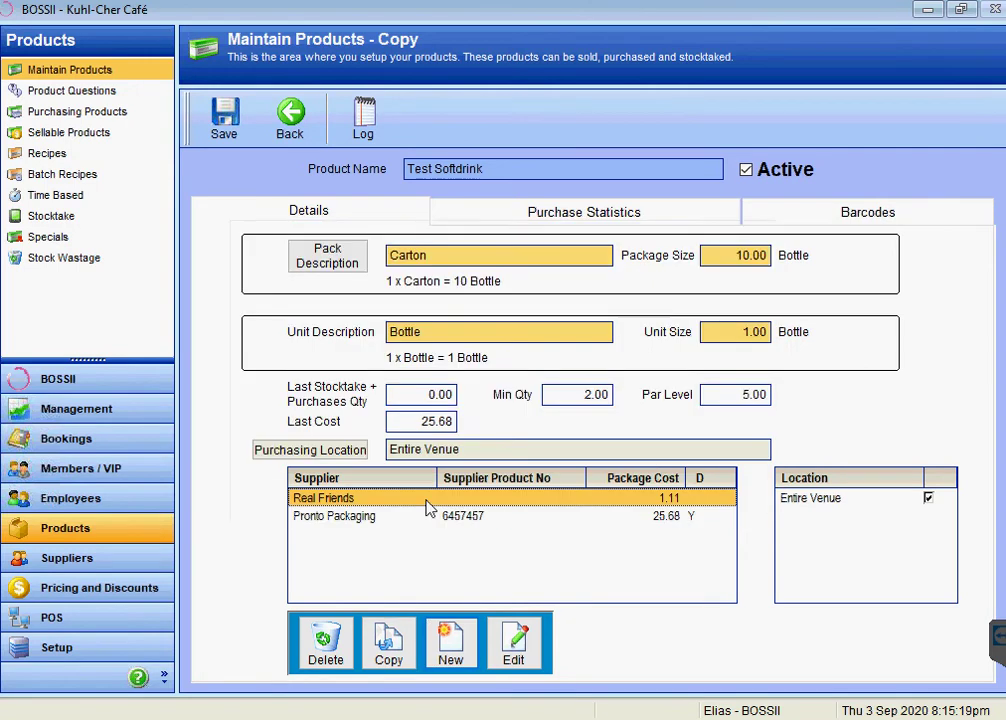
Review the Pronto Packaging supplier line, the Entire Venue location, the purchase statistics and the barcodes of the carton.
{"action": "left_click", "coordinate": [655, 517]}
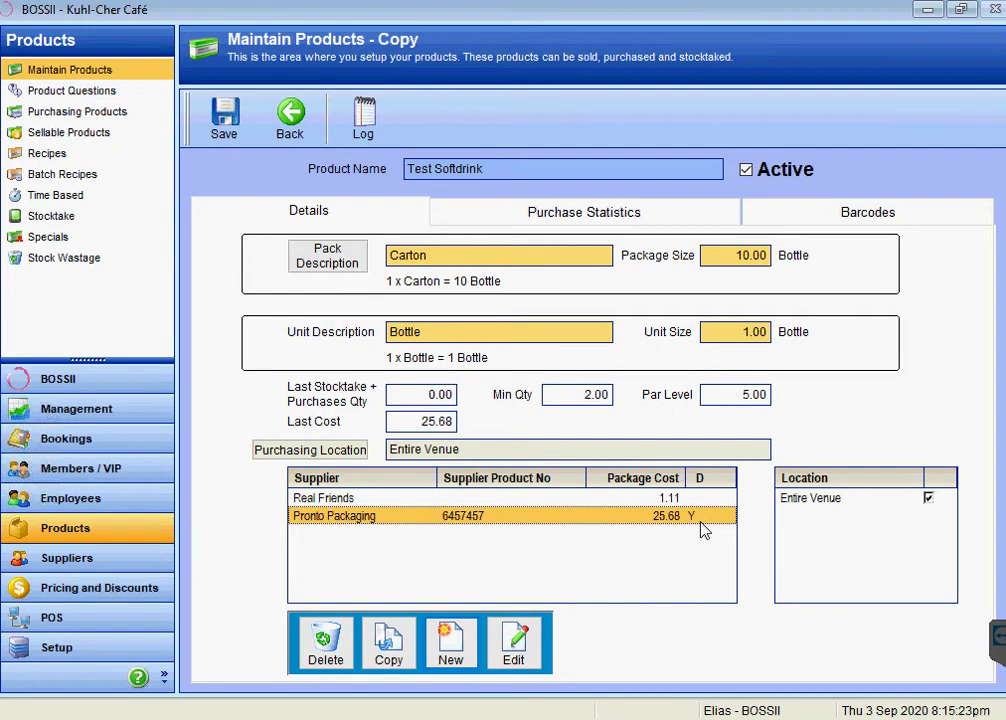
{"action": "left_click", "coordinate": [810, 498]}
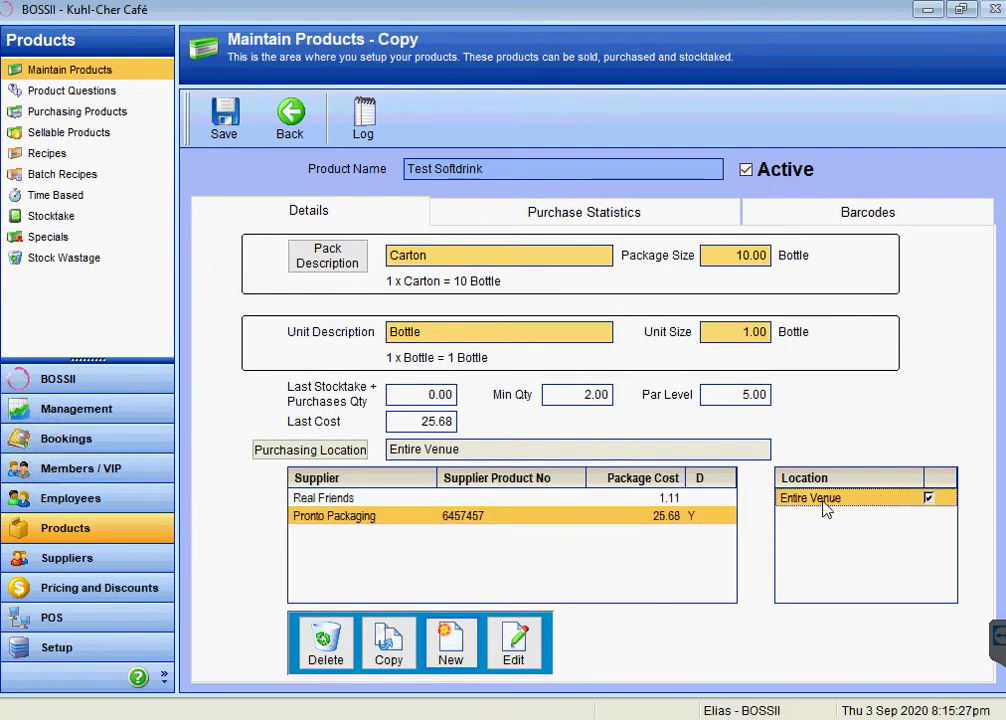
{"action": "left_click", "coordinate": [553, 222]}
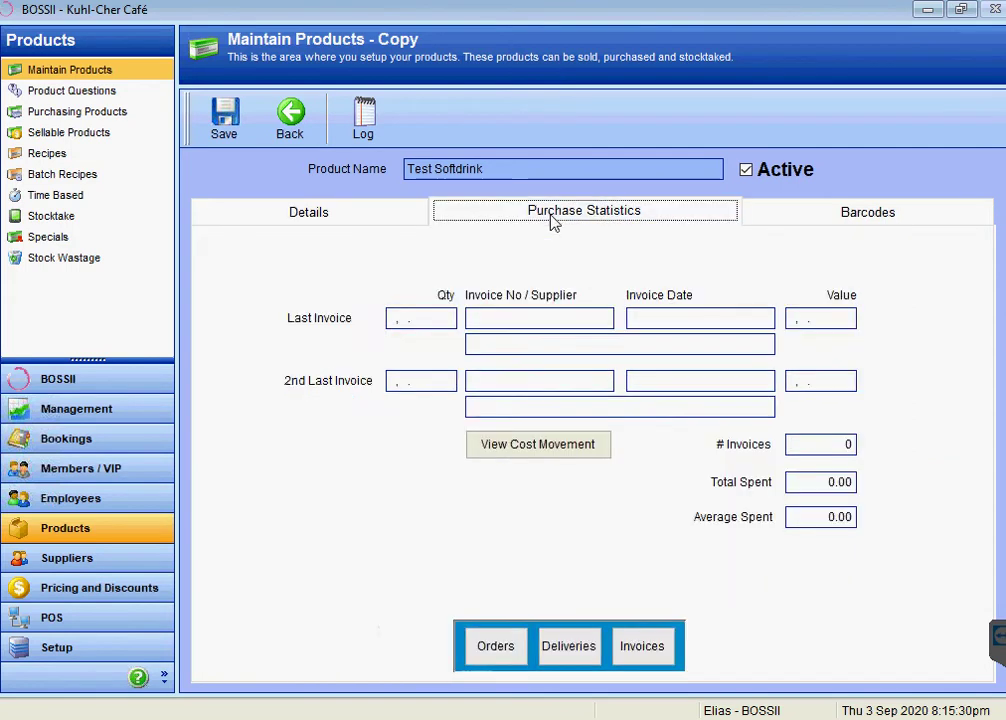
{"action": "left_click", "coordinate": [835, 222]}
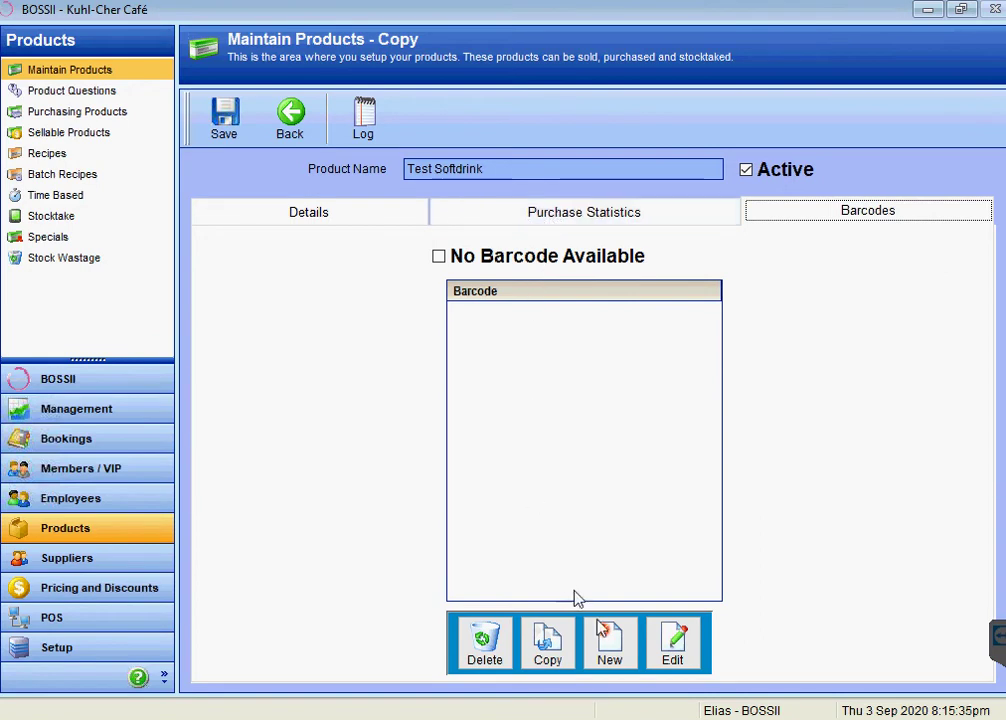
View the new barcode entry without adding a barcode, return to the carton's details and save the purchasing package.
{"action": "left_click", "coordinate": [617, 652]}
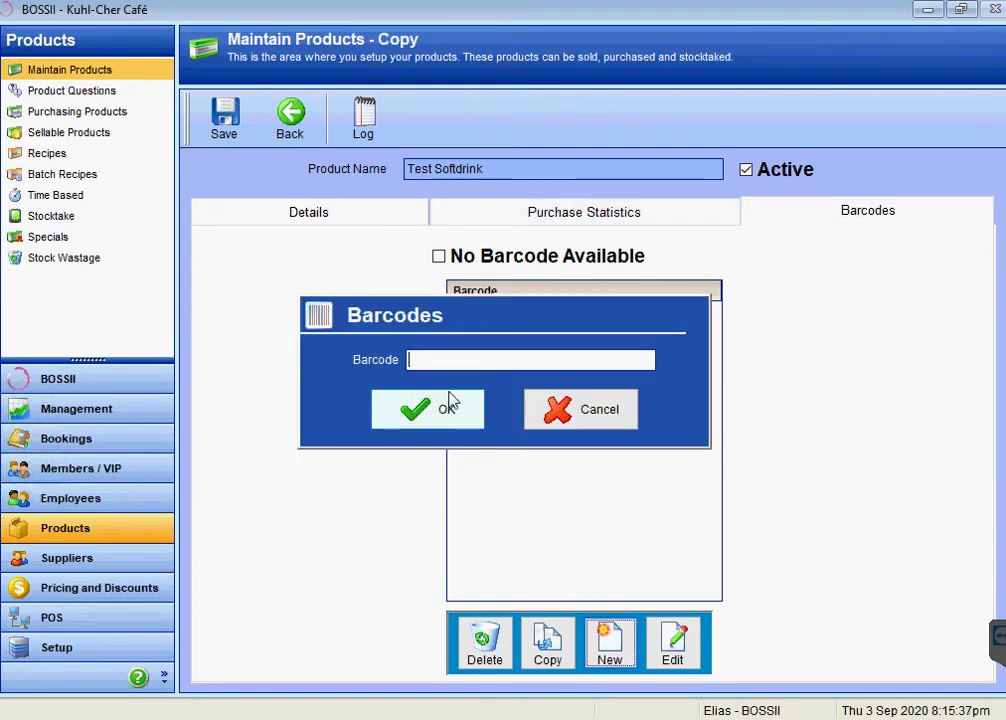
{"action": "left_click", "coordinate": [558, 419]}
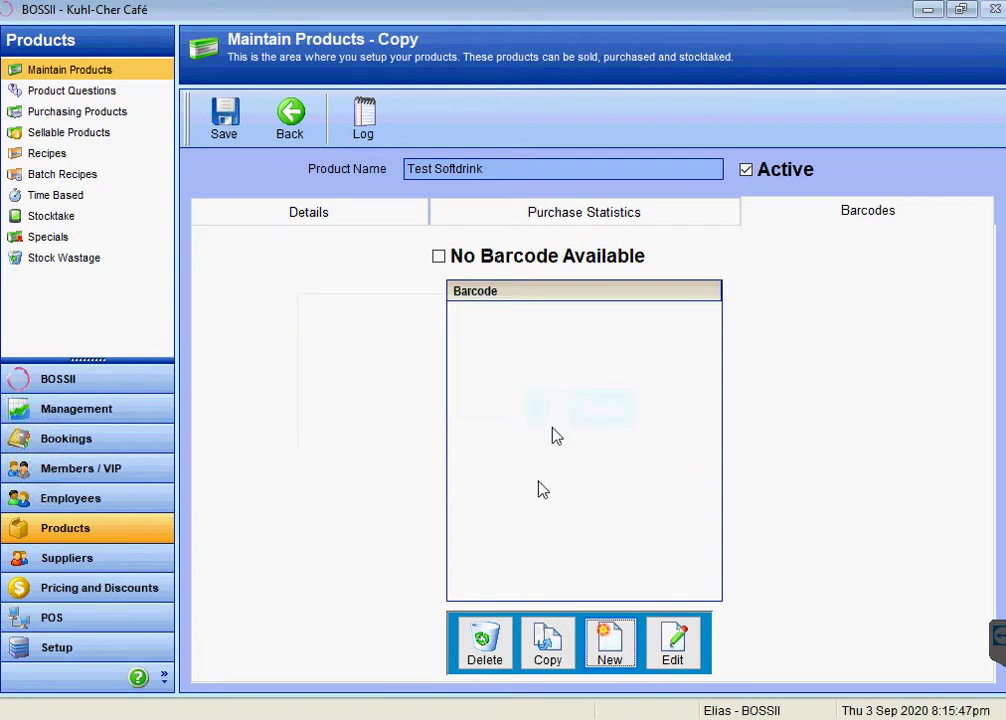
{"action": "left_click", "coordinate": [330, 216]}
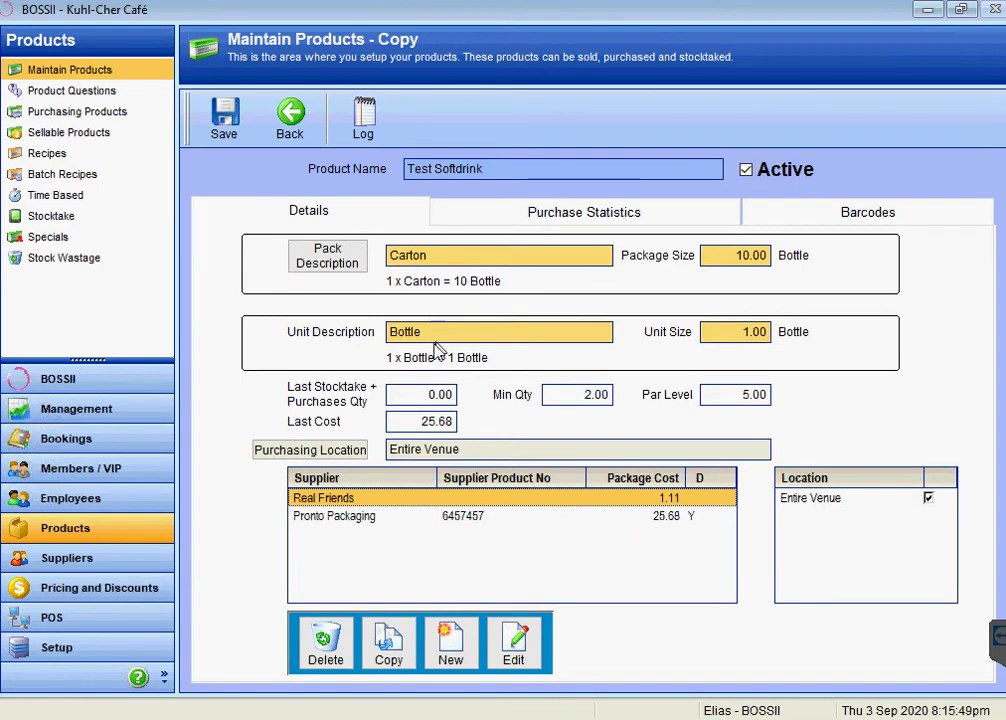
{"action": "left_click", "coordinate": [225, 118]}
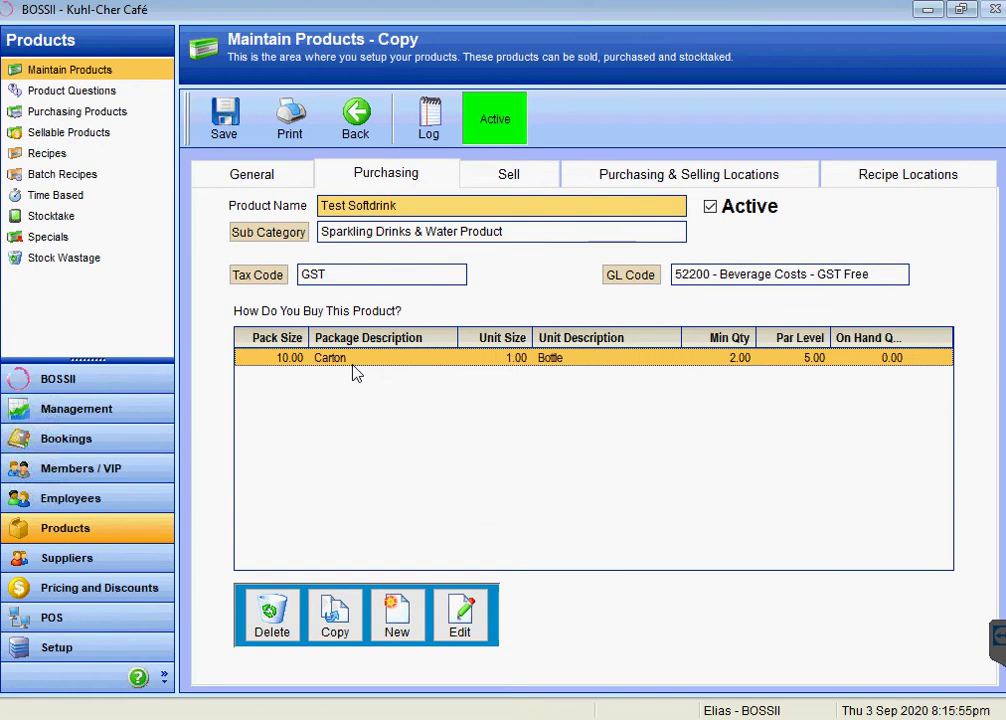
Replace the POS description of the product's Ginger Ninja Kombucha selling item with the product name Test Softdrink.
{"action": "left_click", "coordinate": [492, 180]}
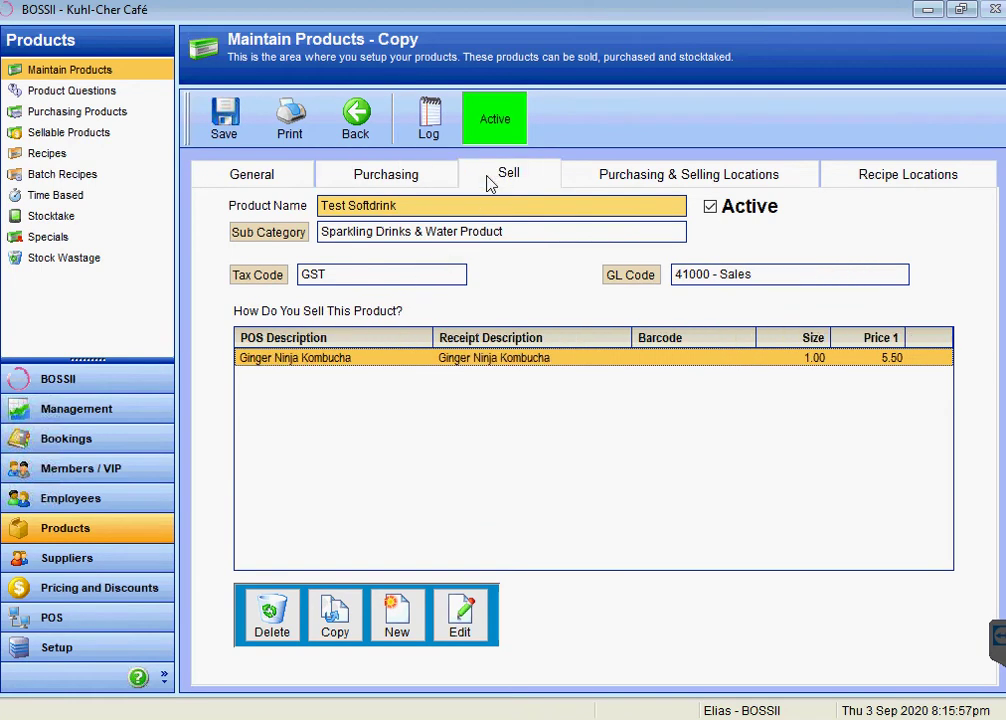
{"action": "left_click", "coordinate": [433, 210]}
{"action": "key", "text": "ctrl+c"}
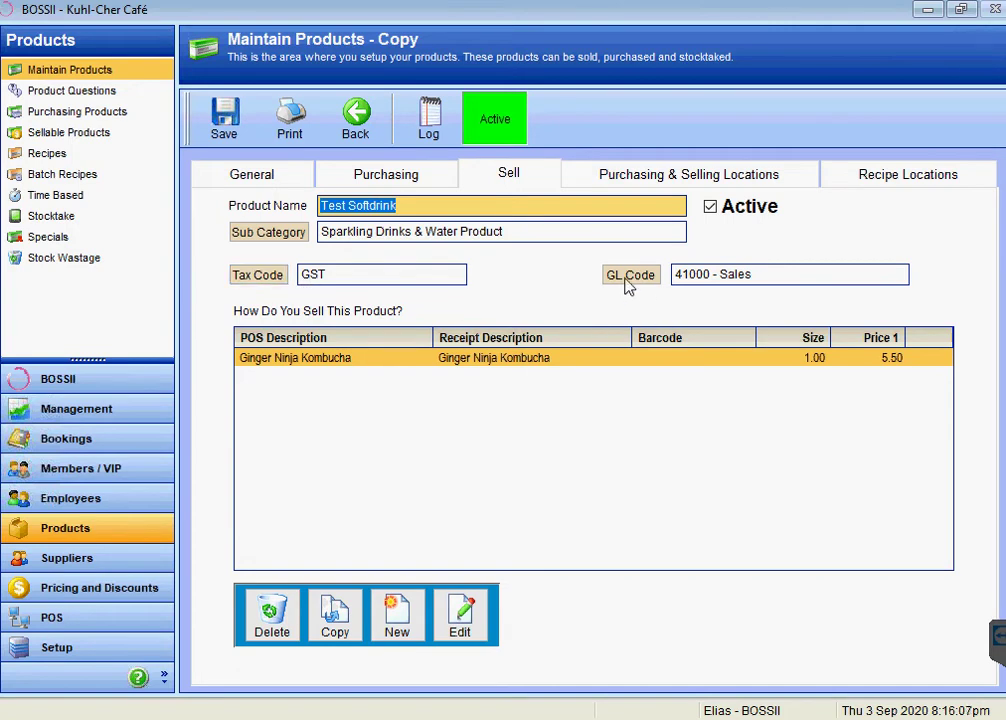
{"action": "double_click", "coordinate": [336, 360]}
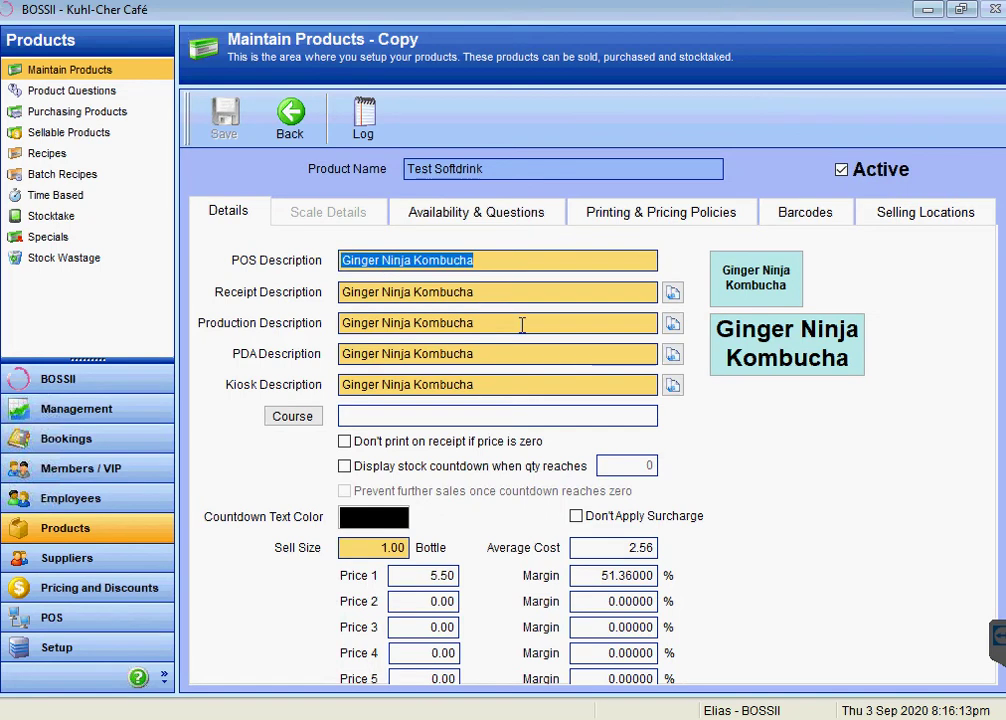
{"action": "key", "text": "ctrl+v"}
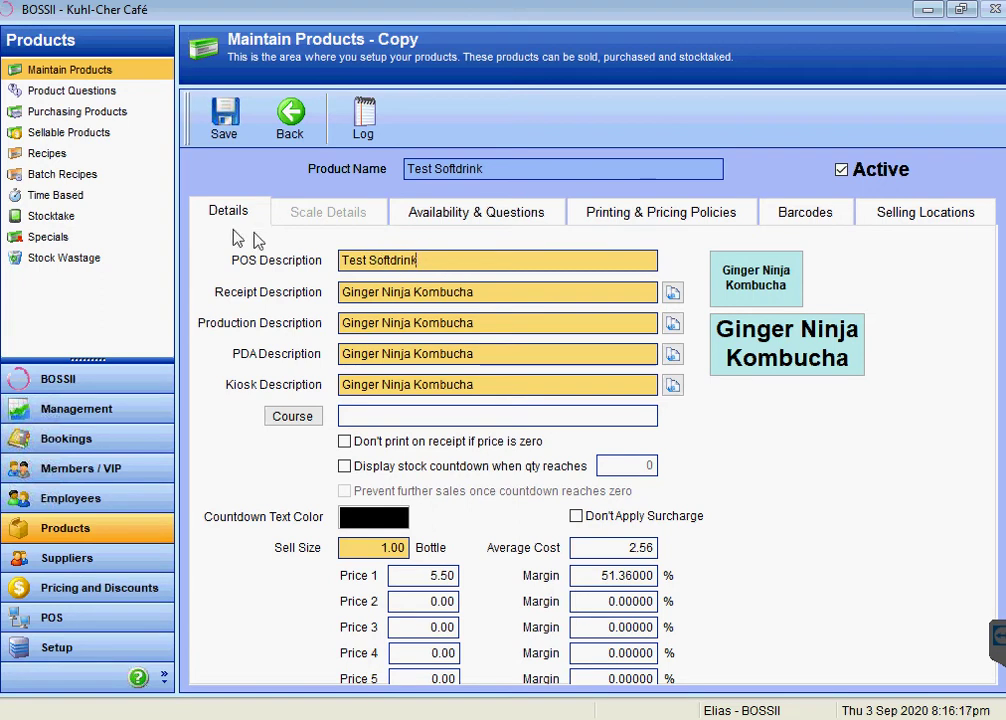
Copy the POS description to the selling item's receipt, production, PDA and kiosk descriptions.
{"action": "left_click", "coordinate": [673, 292]}
{"action": "left_click", "coordinate": [674, 295]}
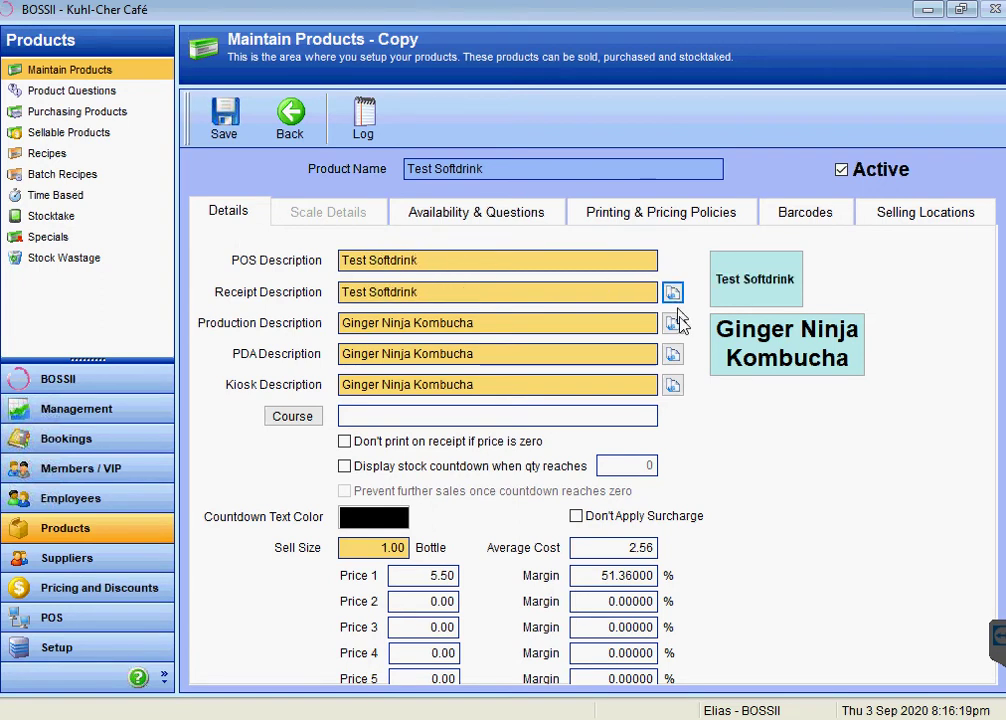
{"action": "left_click", "coordinate": [673, 323]}
{"action": "left_click", "coordinate": [673, 354]}
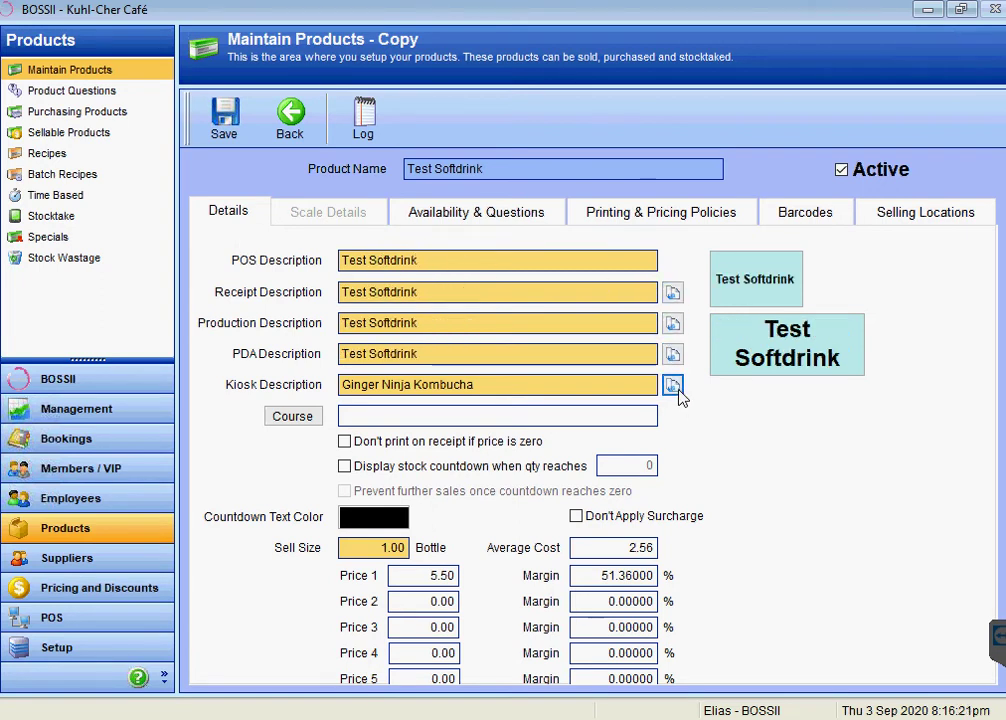
{"action": "left_click", "coordinate": [675, 389]}
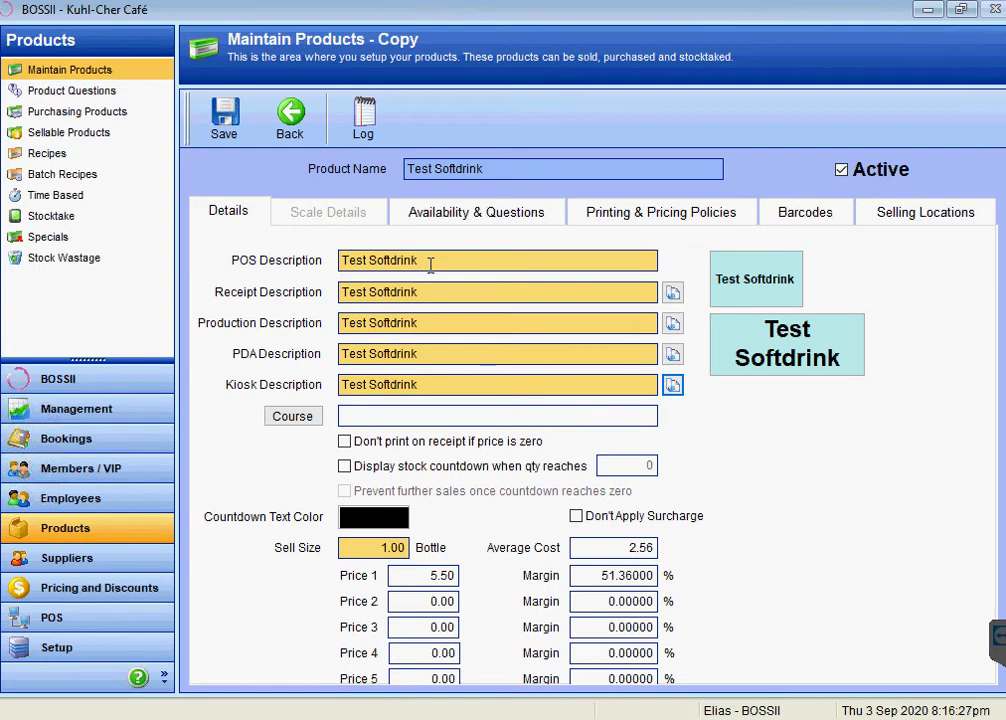
Review the selling item's five descriptions and the available courses without assigning a course.
{"action": "left_click_drag", "start_coordinate": [431, 264], "coordinate": [333, 261]}
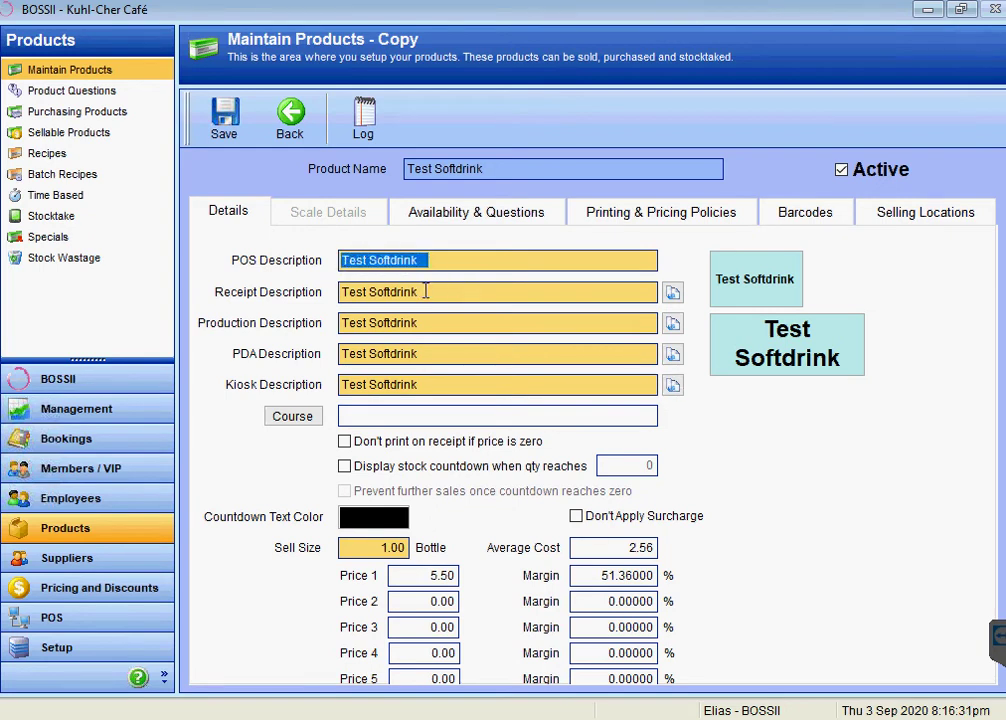
{"action": "left_click_drag", "start_coordinate": [426, 291], "coordinate": [336, 292]}
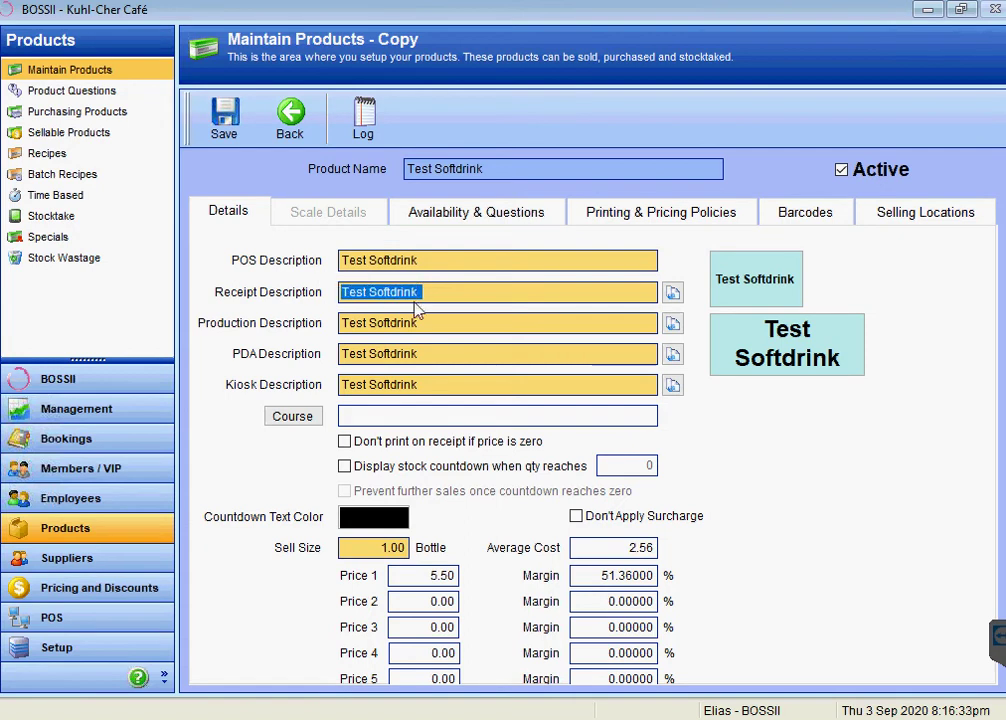
{"action": "left_click_drag", "start_coordinate": [432, 322], "coordinate": [299, 309]}
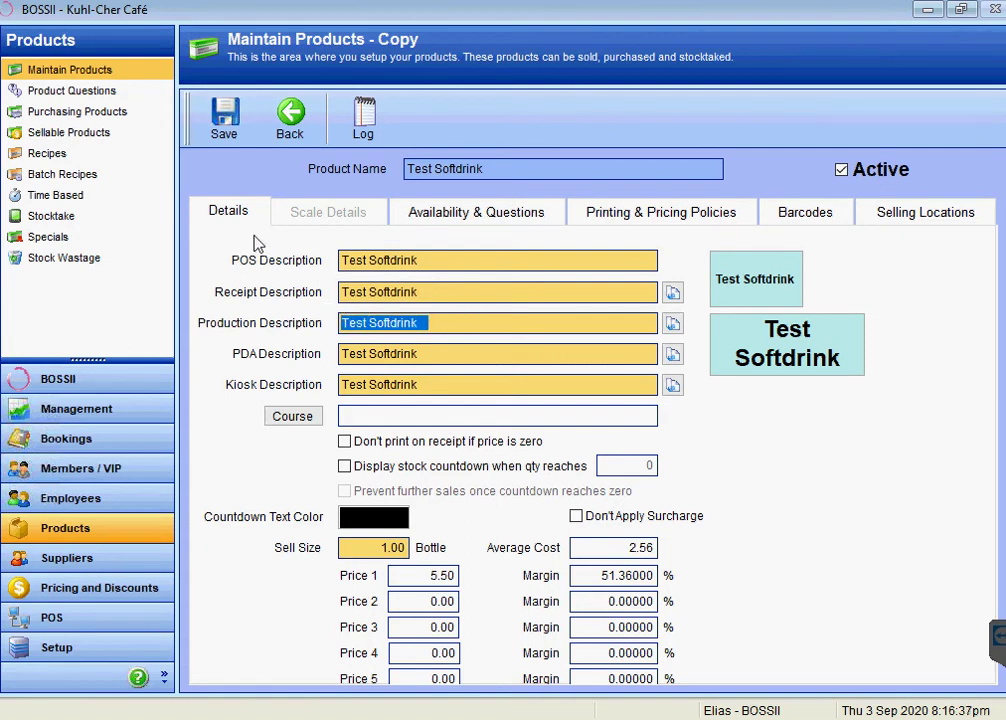
{"action": "left_click", "coordinate": [425, 355]}
{"action": "left_click_drag", "start_coordinate": [425, 355], "coordinate": [309, 341]}
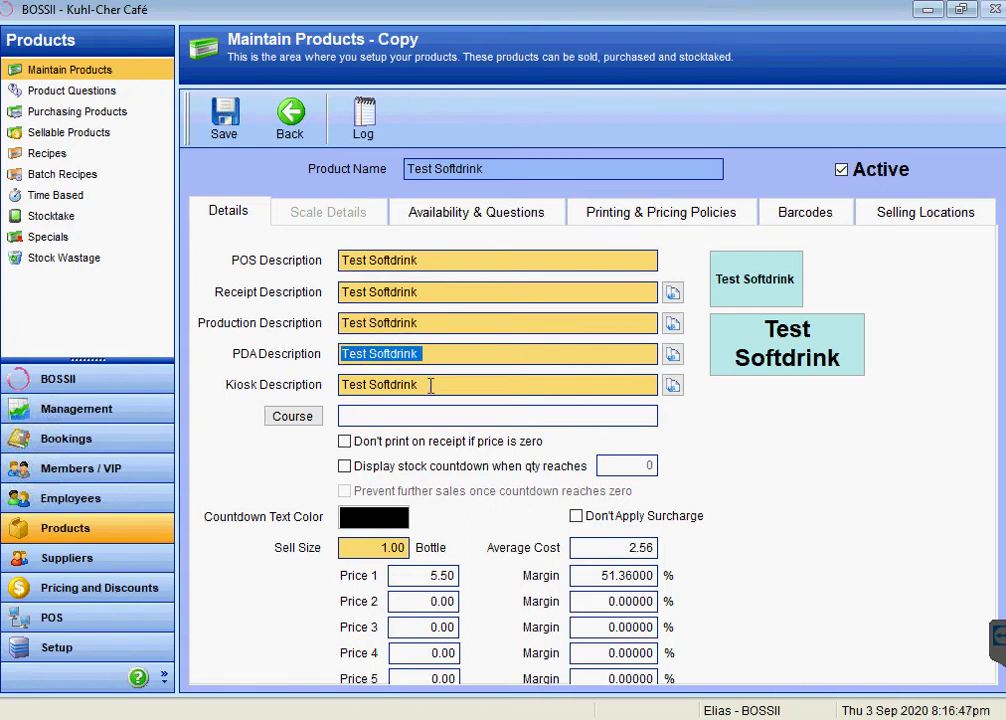
{"action": "left_click_drag", "start_coordinate": [430, 386], "coordinate": [330, 386]}
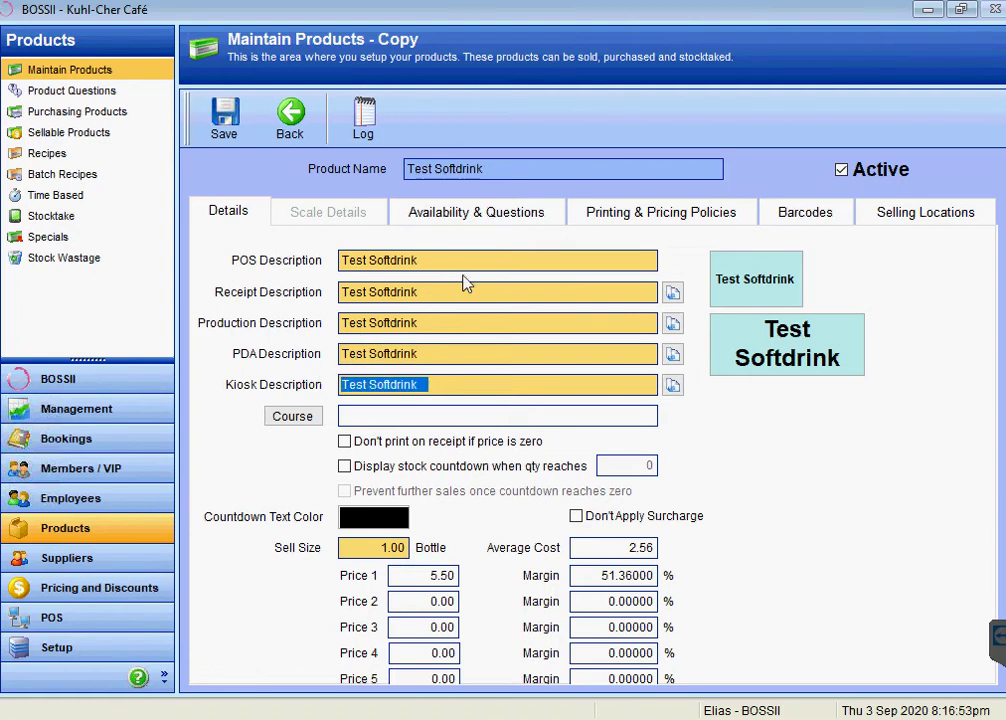
{"action": "left_click", "coordinate": [308, 421]}
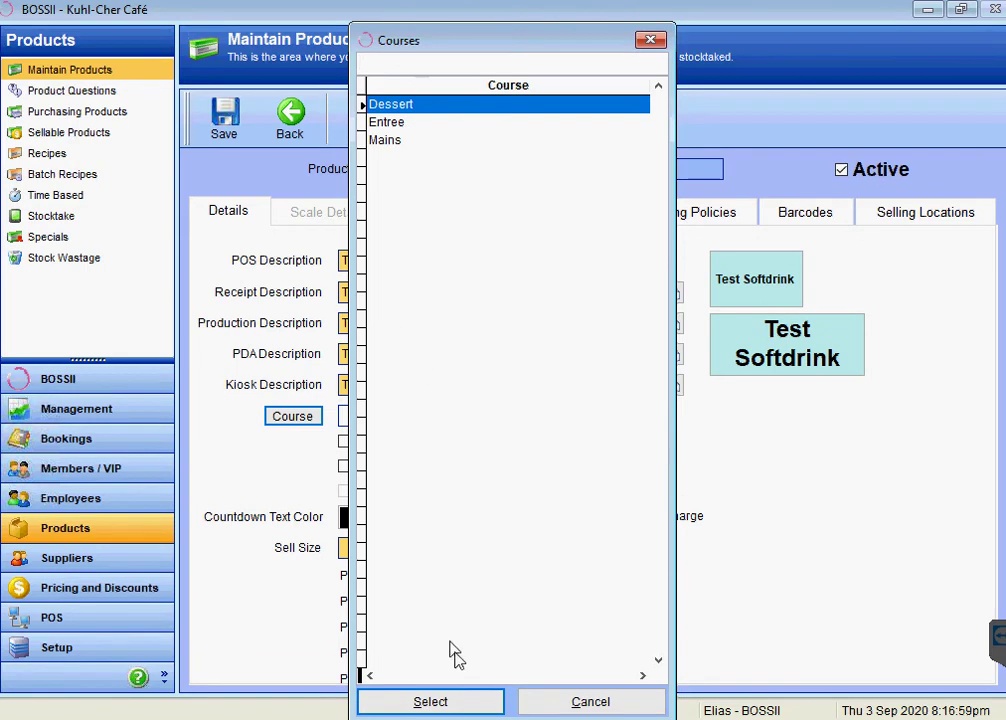
{"action": "left_click", "coordinate": [581, 704]}
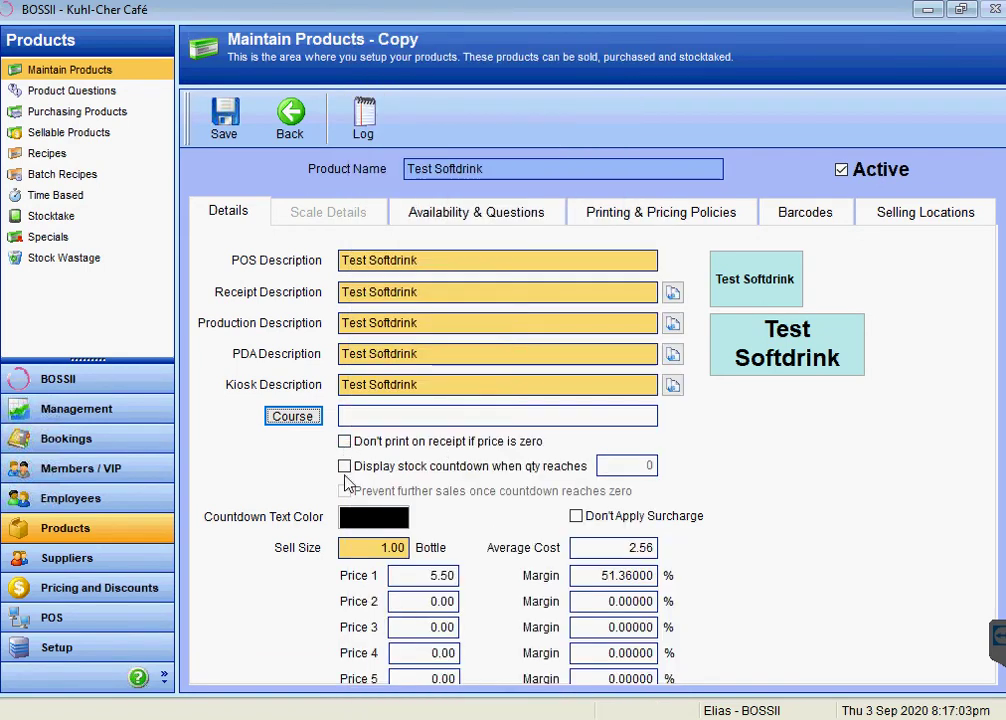
Enable the stock countdown display when the quantity reaches 8 and prevent further sales once the countdown reaches zero.
{"action": "left_click", "coordinate": [344, 466]}
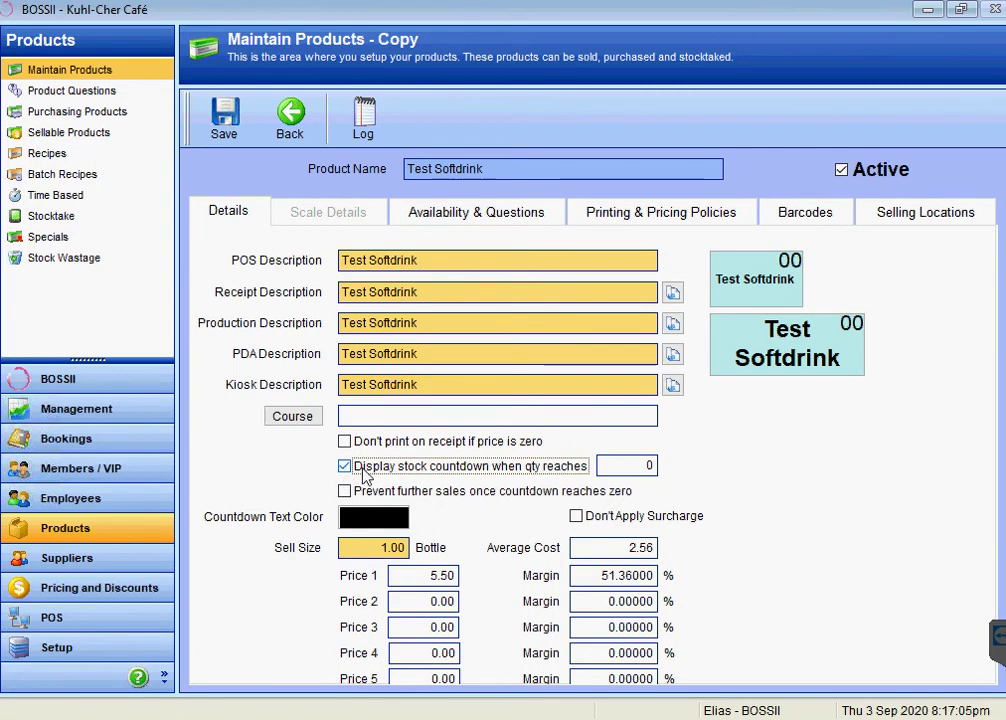
{"action": "left_click", "coordinate": [632, 464]}
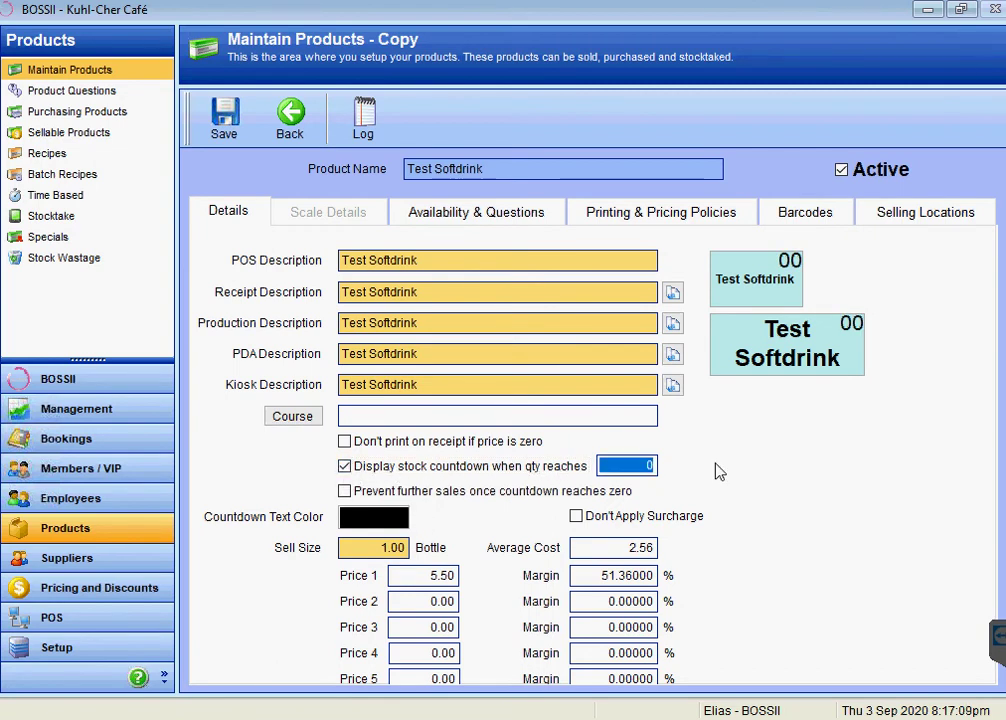
{"action": "type", "text": "8"}
{"action": "key", "text": "Tab"}
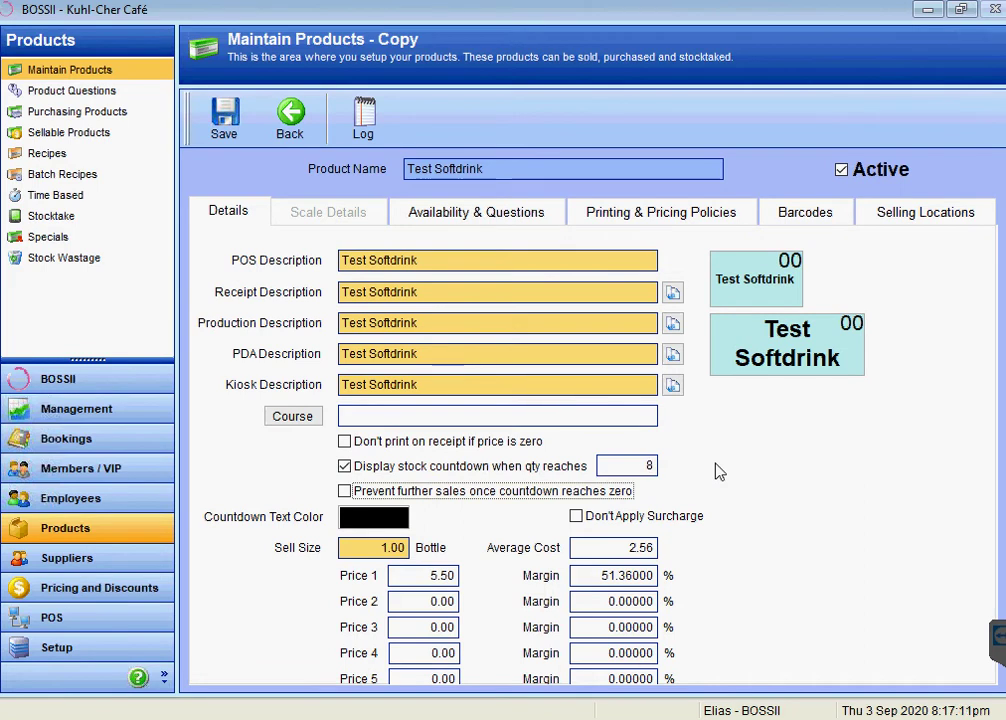
{"action": "left_click", "coordinate": [345, 492]}
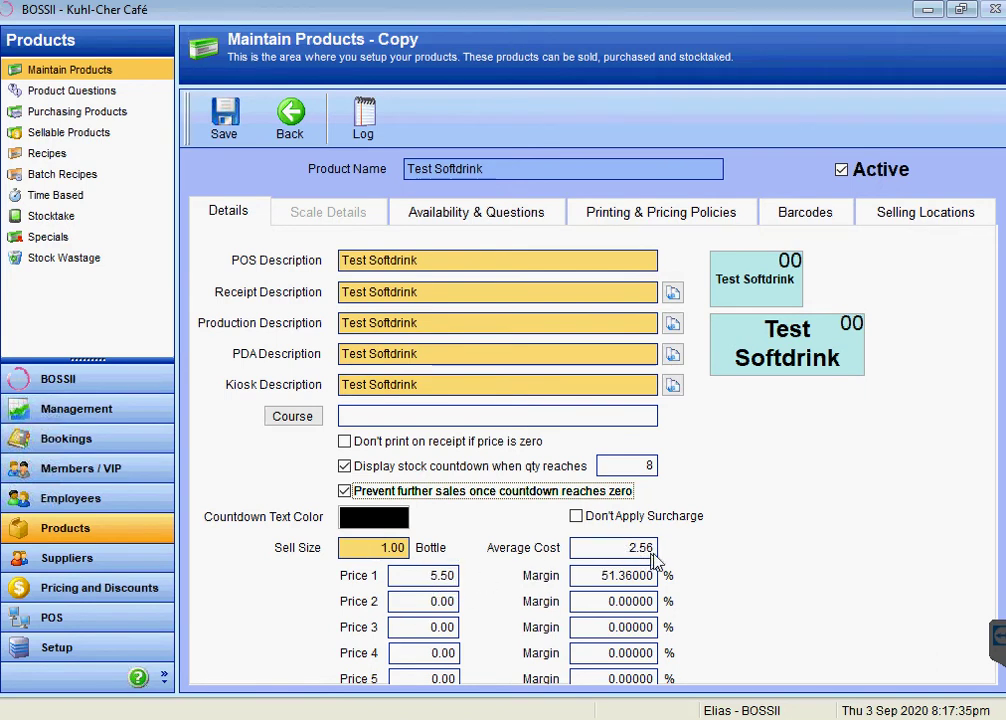
Try pricing the bottle with Price 1 at 11.00, and with a Price 1 margin of 20%.
{"action": "left_click", "coordinate": [430, 575]}
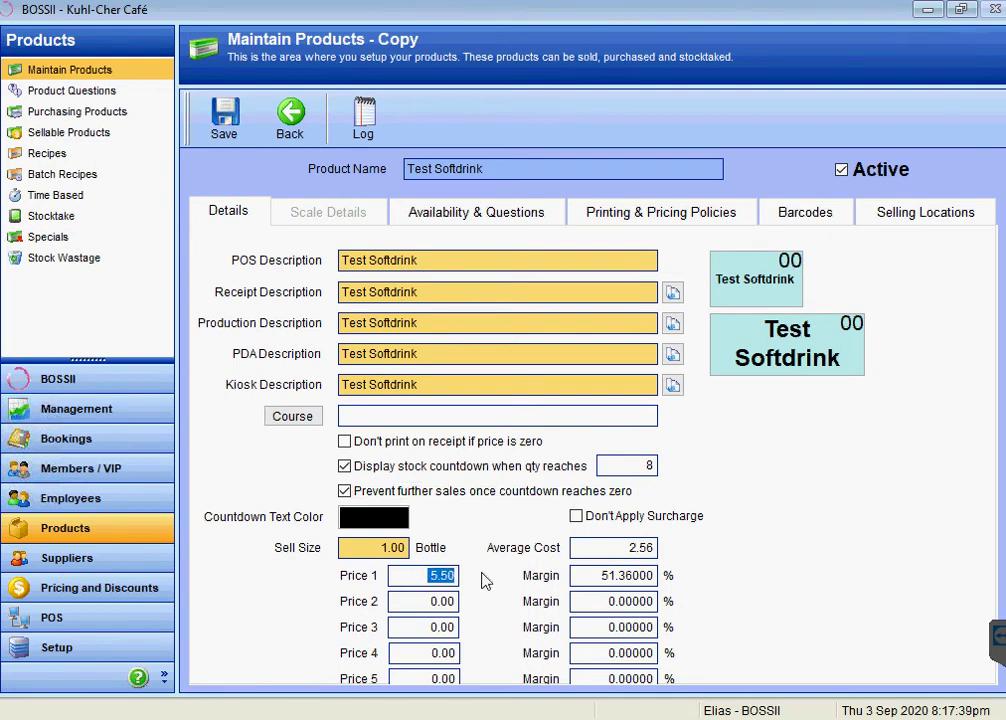
{"action": "type", "text": "11."}
{"action": "key", "text": "Tab"}
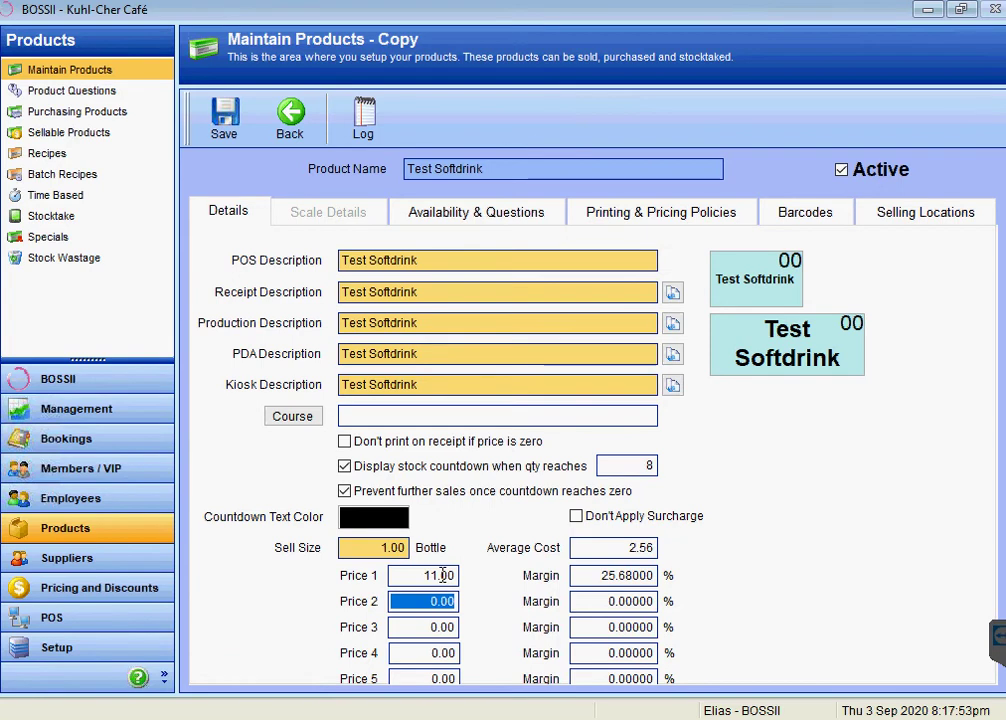
{"action": "left_click", "coordinate": [587, 576]}
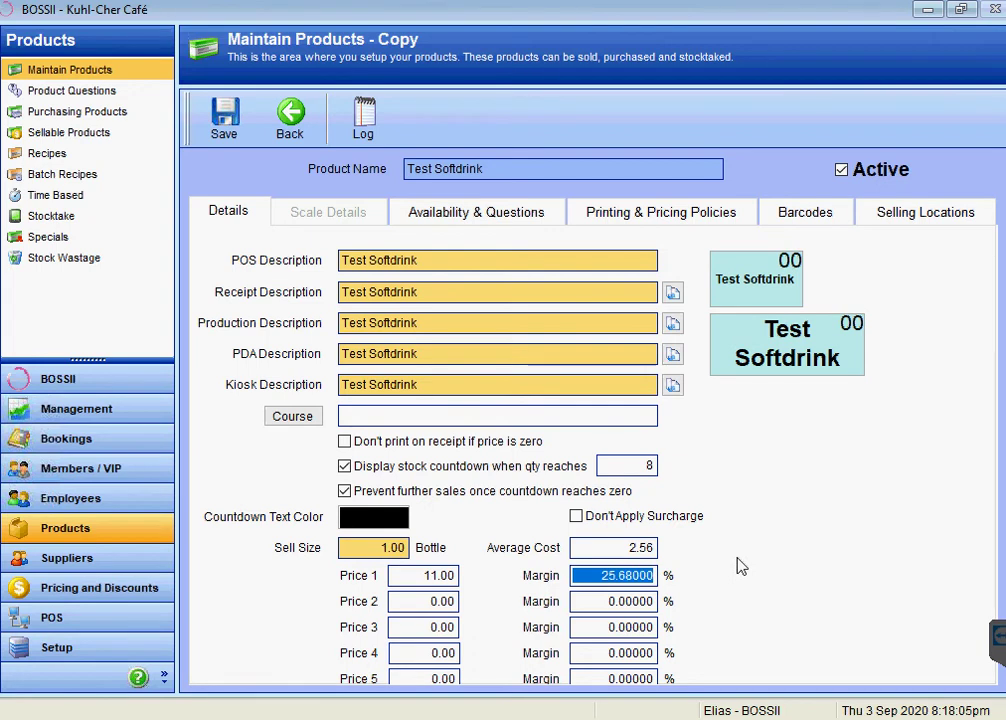
{"action": "type", "text": "20"}
{"action": "key", "text": "Tab"}
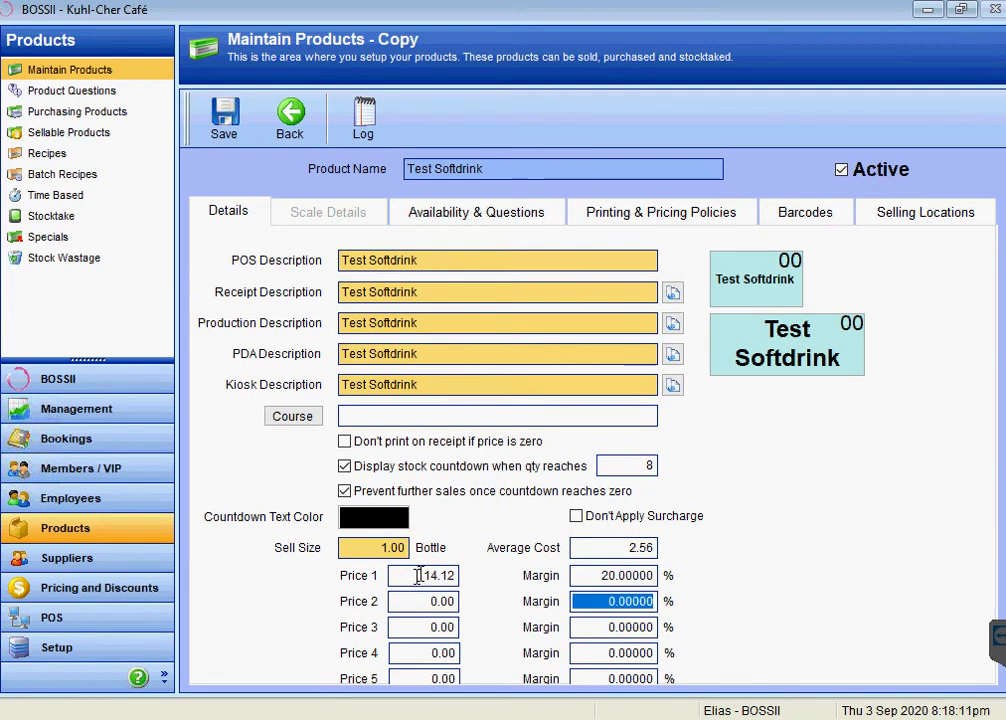
Set the bottle's Price 1 to 13.90.
{"action": "left_click_drag", "start_coordinate": [393, 576], "coordinate": [474, 577]}
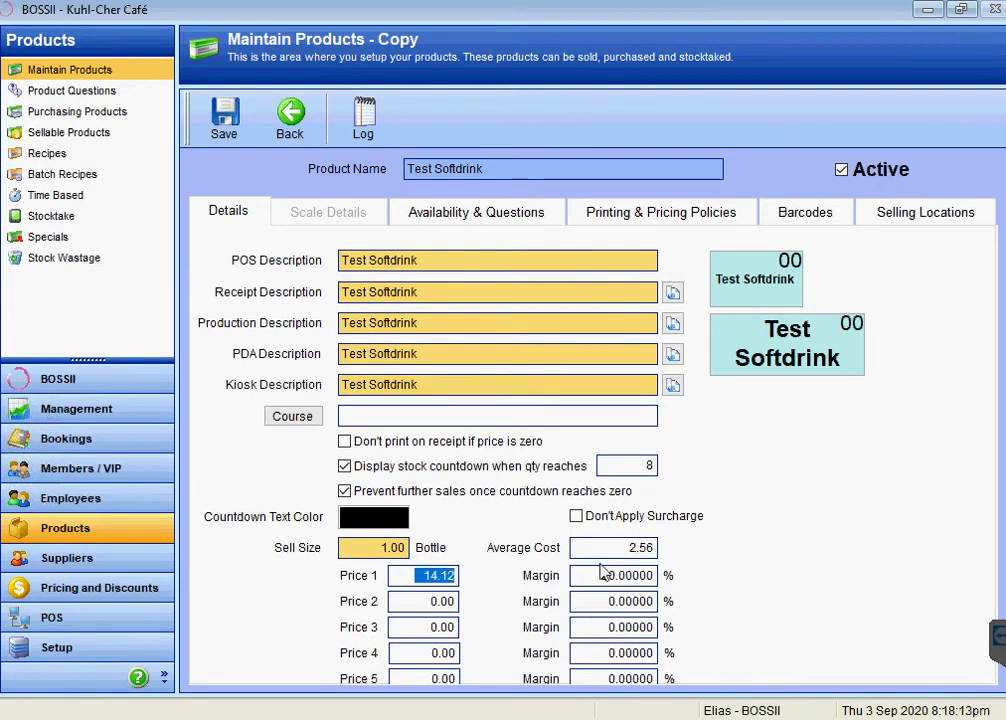
{"action": "type", "text": "13.90"}
{"action": "key", "text": "Tab"}
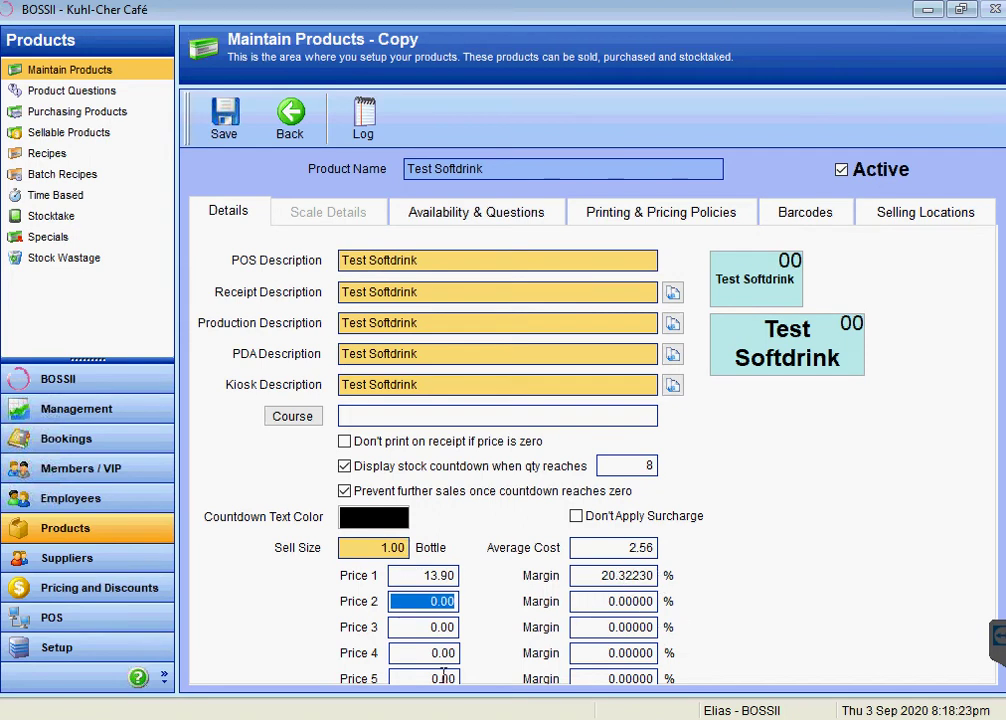
{"action": "left_click", "coordinate": [440, 576]}
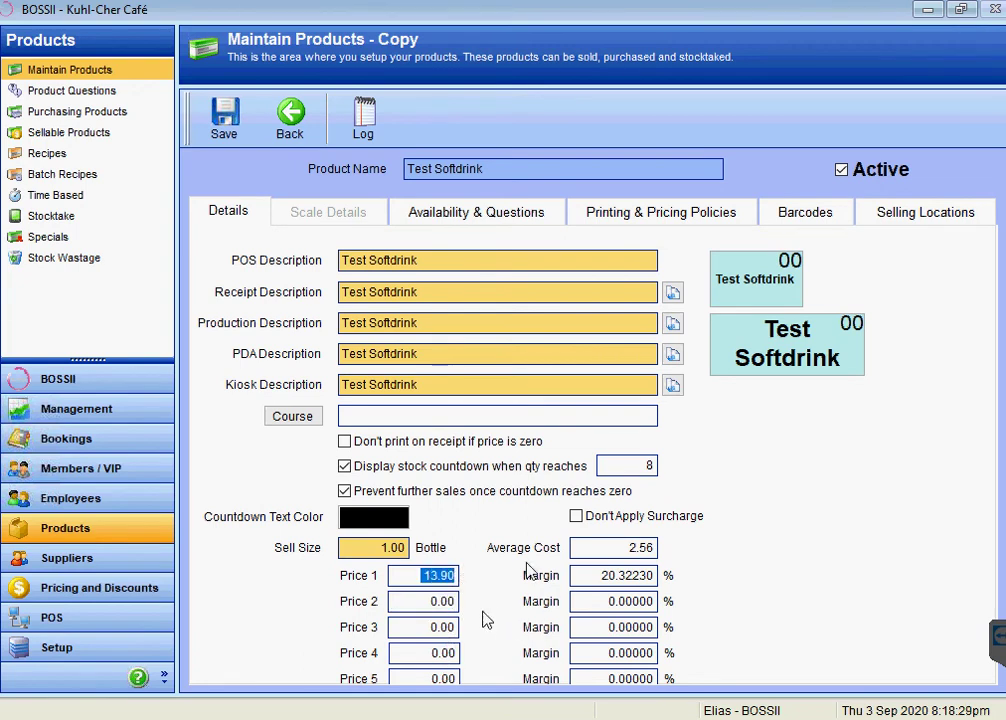
Review the selling item's availability and questions, printing and pricing policies, barcodes and selling locations, and return to its details.
{"action": "left_click", "coordinate": [482, 218]}
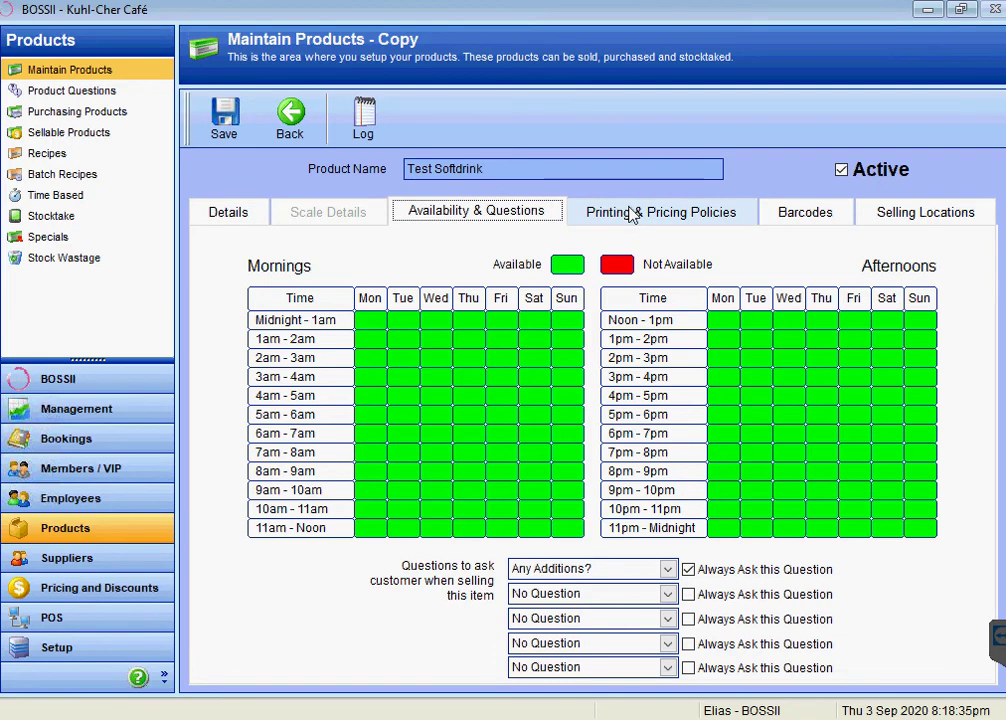
{"action": "left_click", "coordinate": [632, 216]}
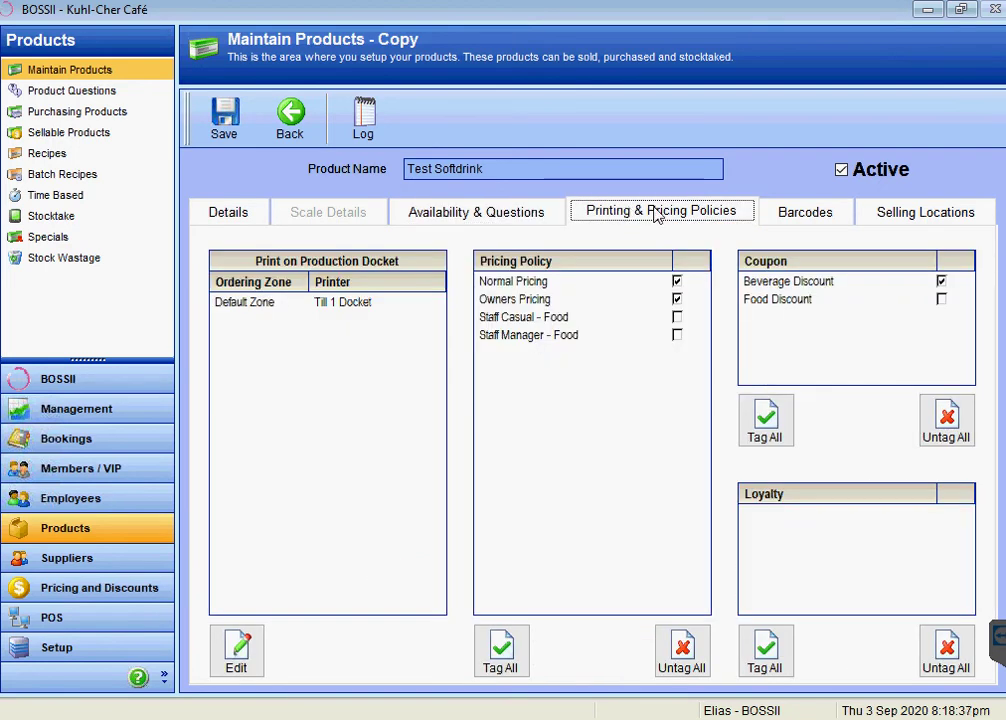
{"action": "left_click", "coordinate": [810, 215]}
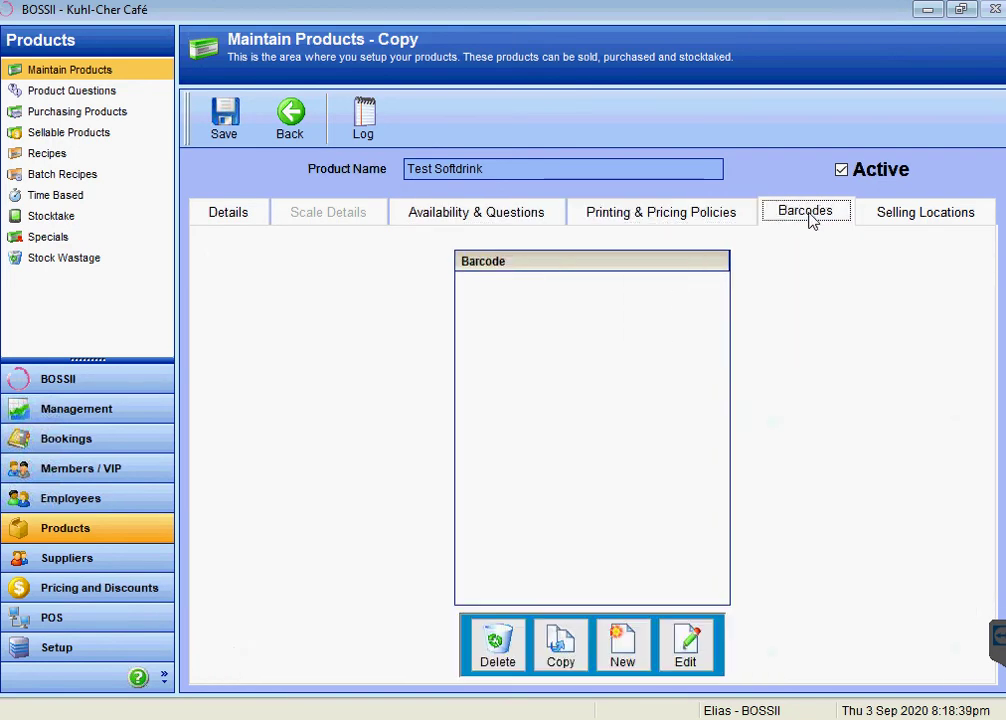
{"action": "left_click", "coordinate": [633, 655]}
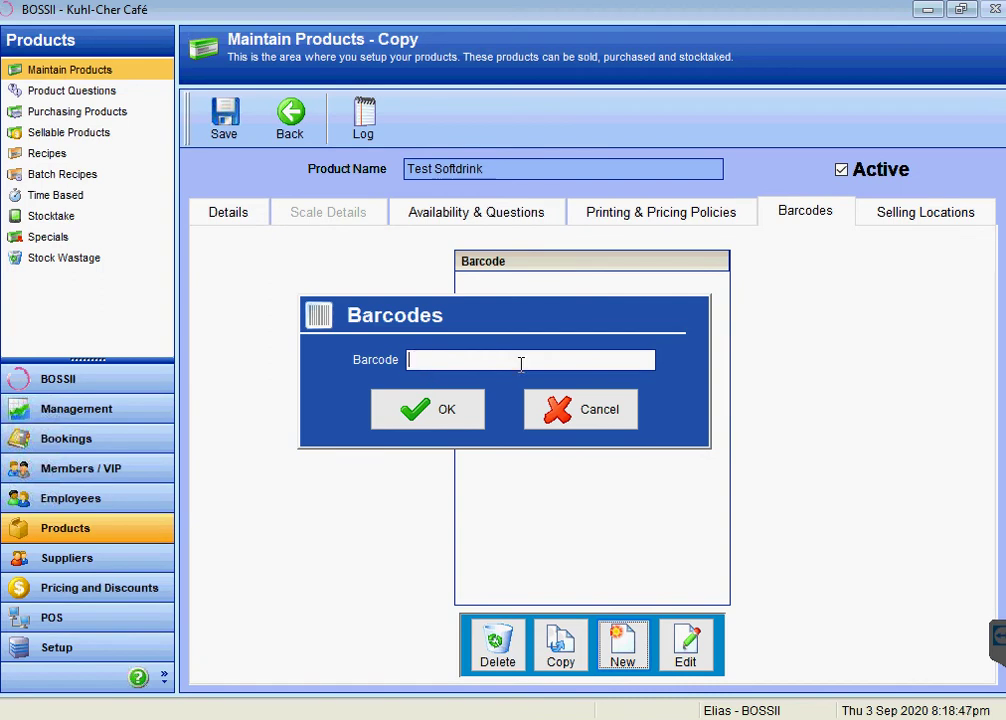
{"action": "left_click", "coordinate": [557, 423]}
{"action": "left_click", "coordinate": [945, 216]}
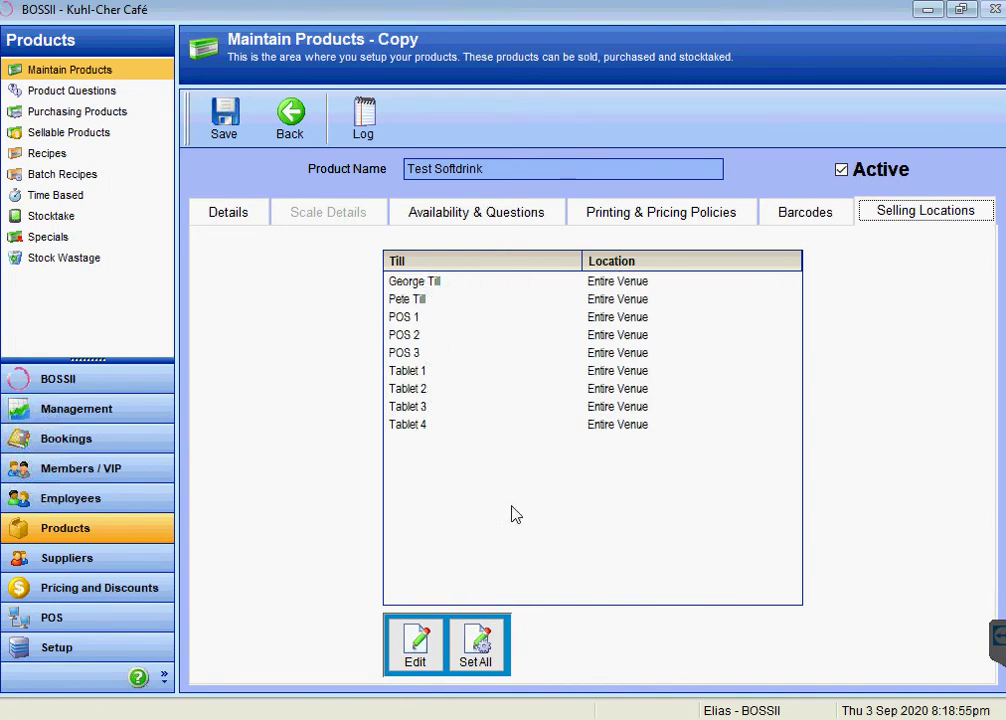
{"action": "left_click", "coordinate": [250, 218]}
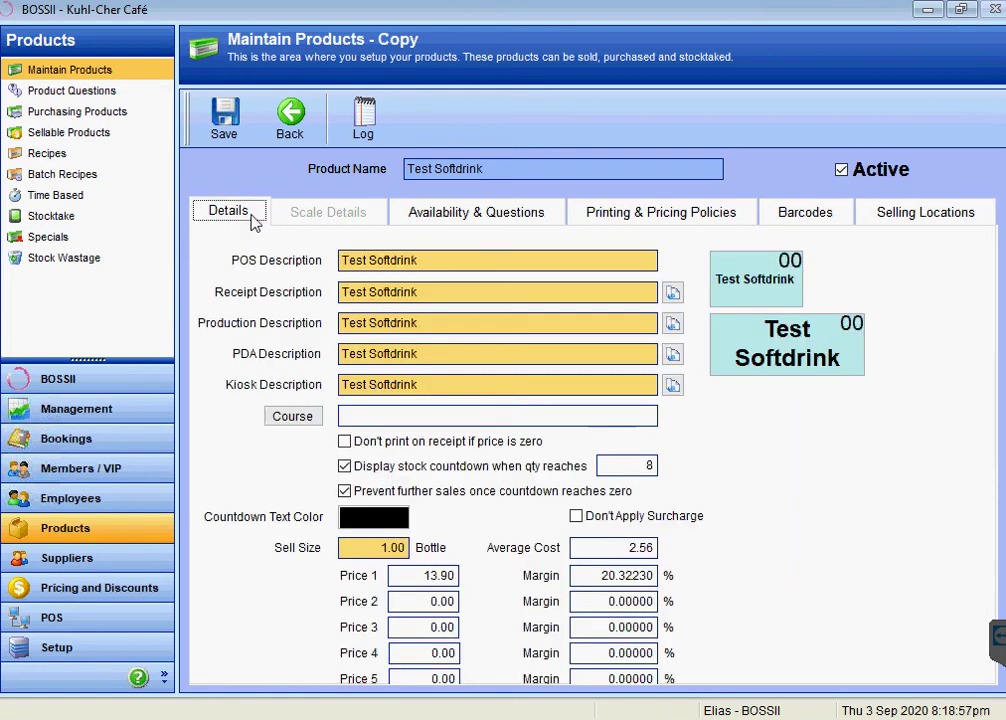
Save the bottle's selling details and the Test Softdrink product, and select Test Soft Drink in the product list.
{"action": "left_click", "coordinate": [224, 115]}
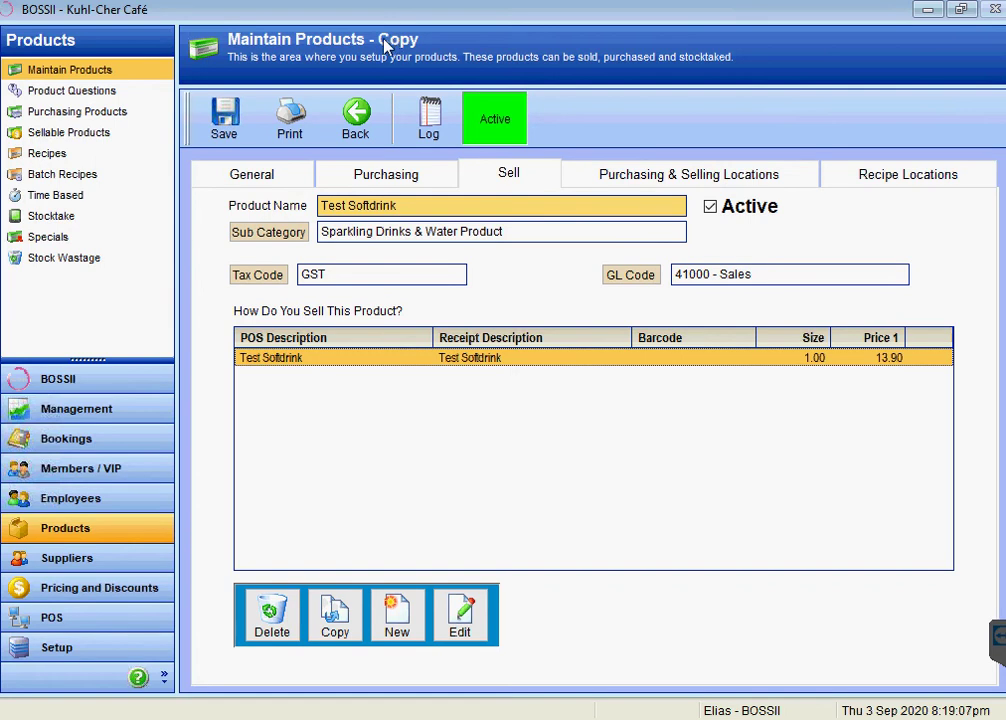
{"action": "left_click", "coordinate": [224, 122]}
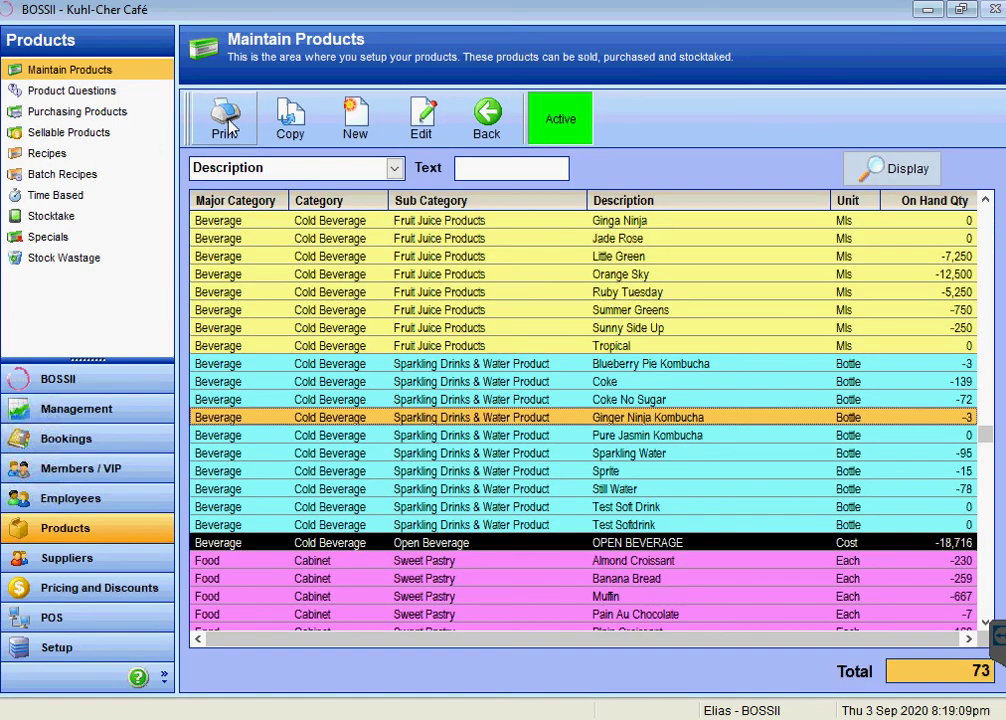
{"action": "left_click", "coordinate": [640, 512]}
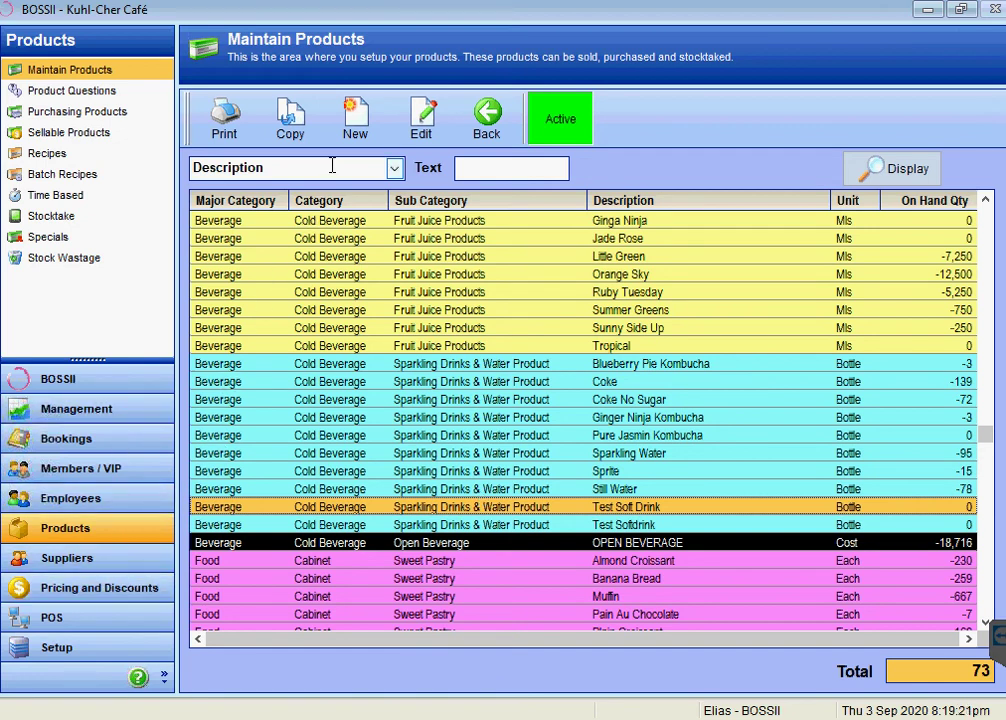
Open the till button layout "test layout June 2020" for editing in the POS Button Setup.
{"action": "left_click", "coordinate": [113, 620]}
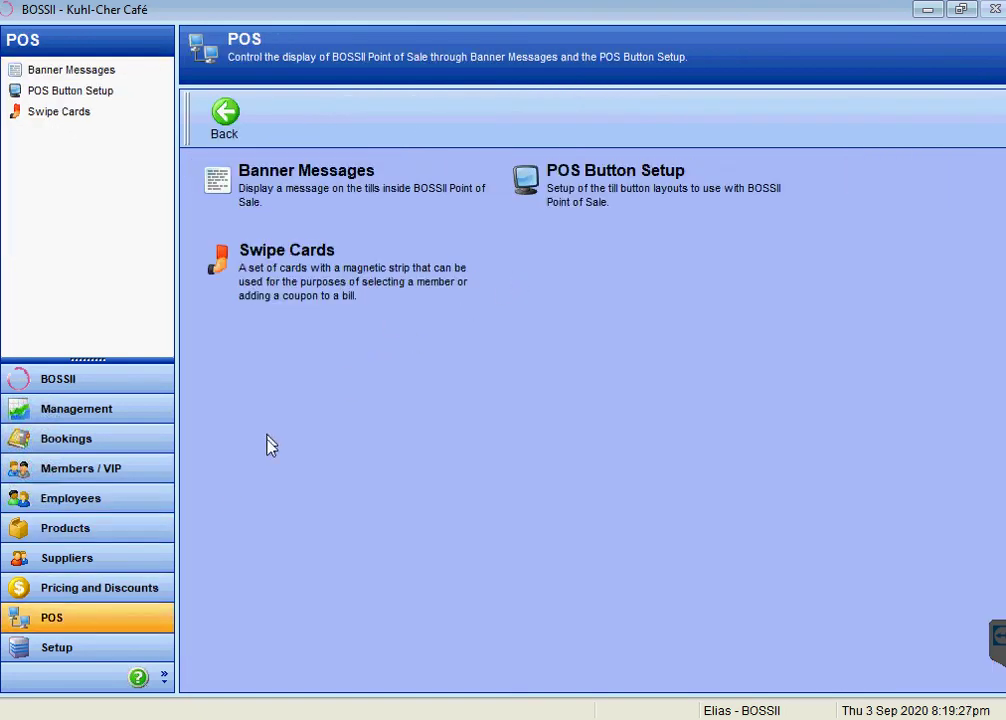
{"action": "left_click", "coordinate": [594, 195]}
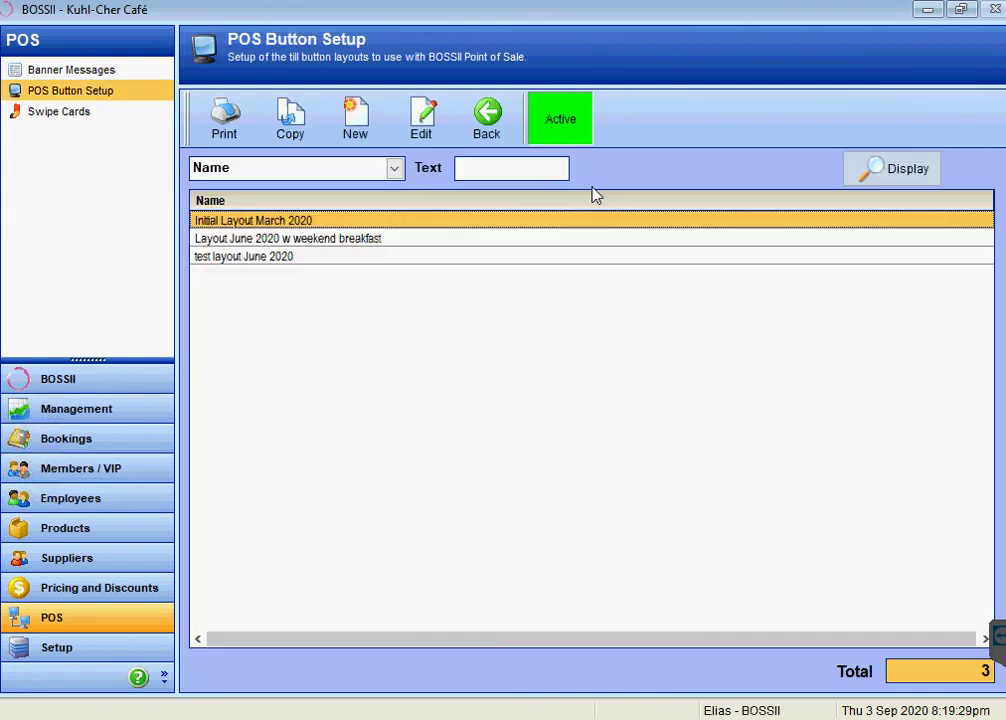
{"action": "left_click", "coordinate": [273, 258]}
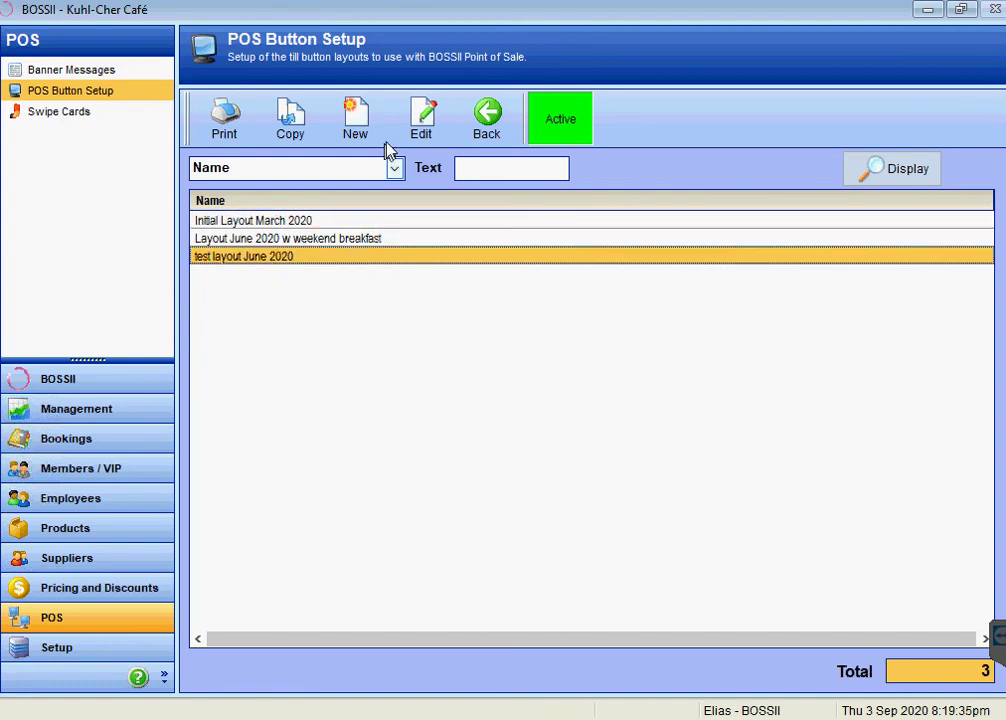
{"action": "left_click", "coordinate": [434, 132]}
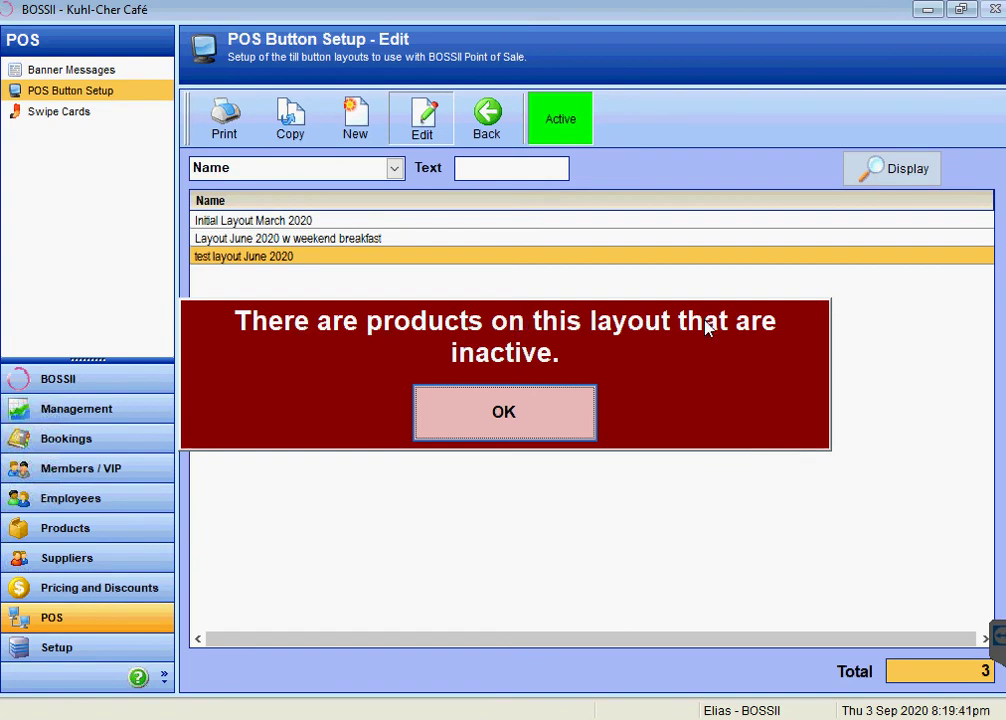
{"action": "left_click", "coordinate": [504, 431]}
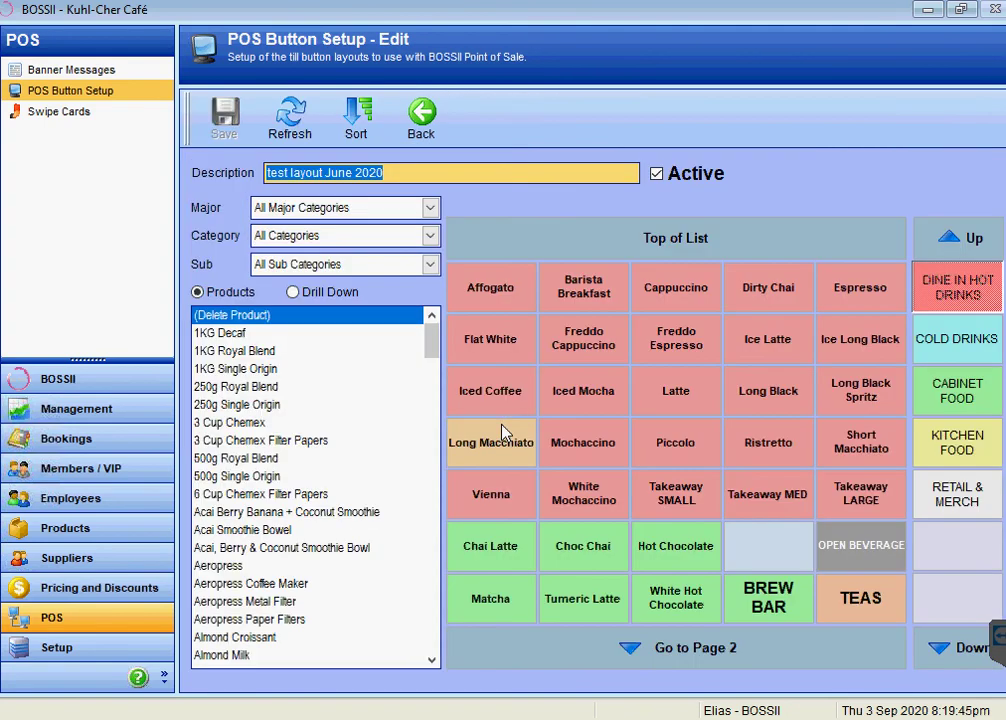
Refresh the layout and review the buttons under Cold Drinks, Cabinet Food, Kitchen Food and Retail & Merch.
{"action": "left_click", "coordinate": [290, 118]}
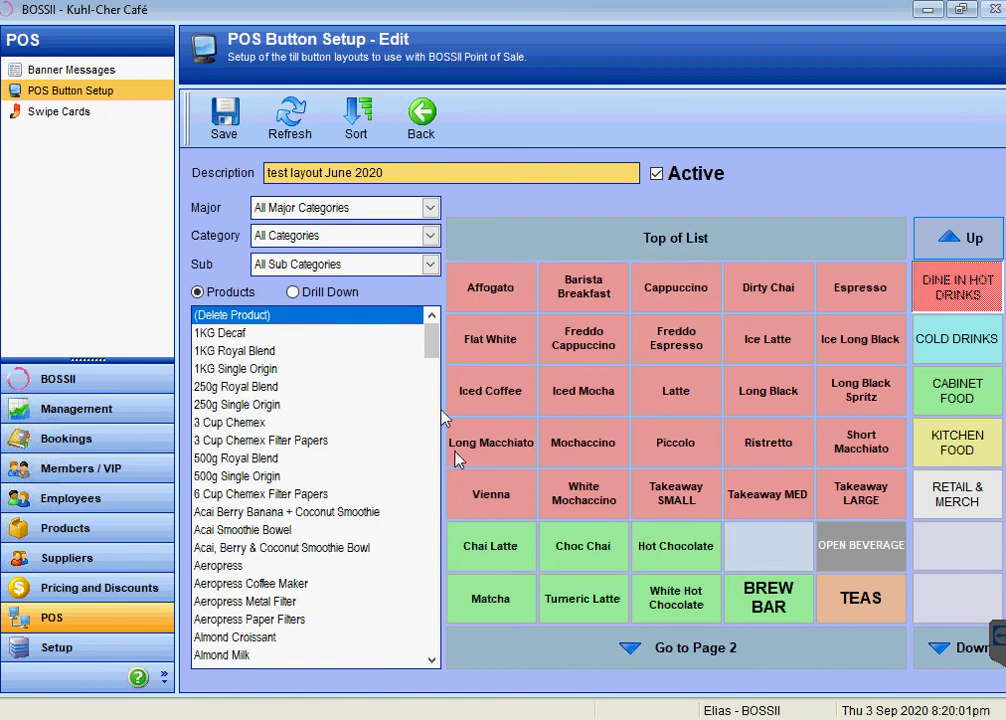
{"action": "left_click", "coordinate": [970, 340]}
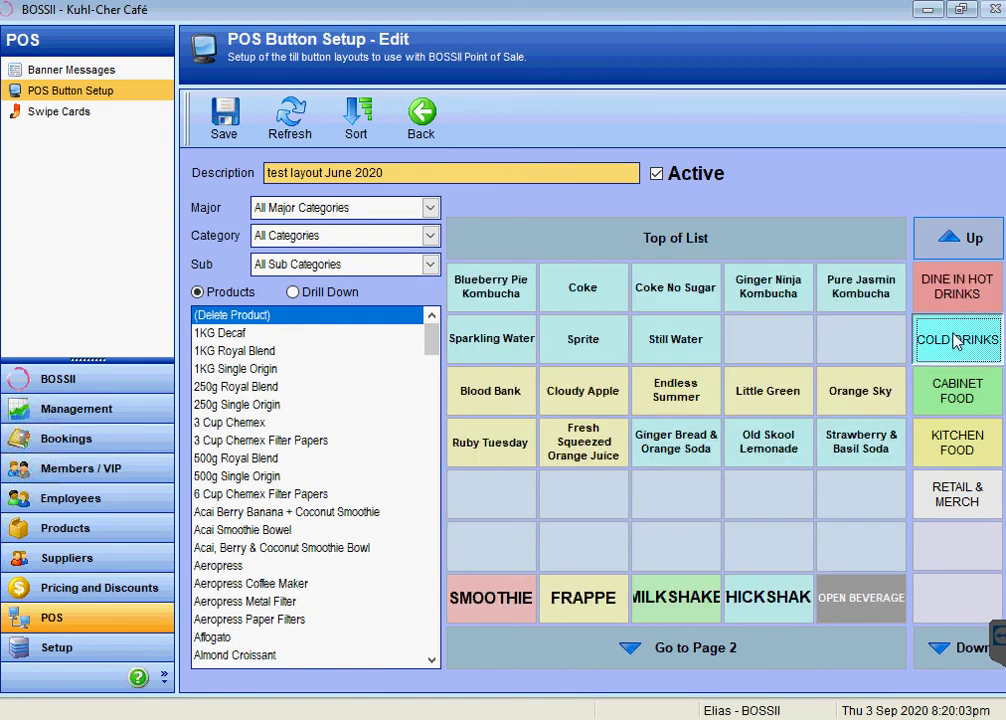
{"action": "left_click", "coordinate": [954, 394]}
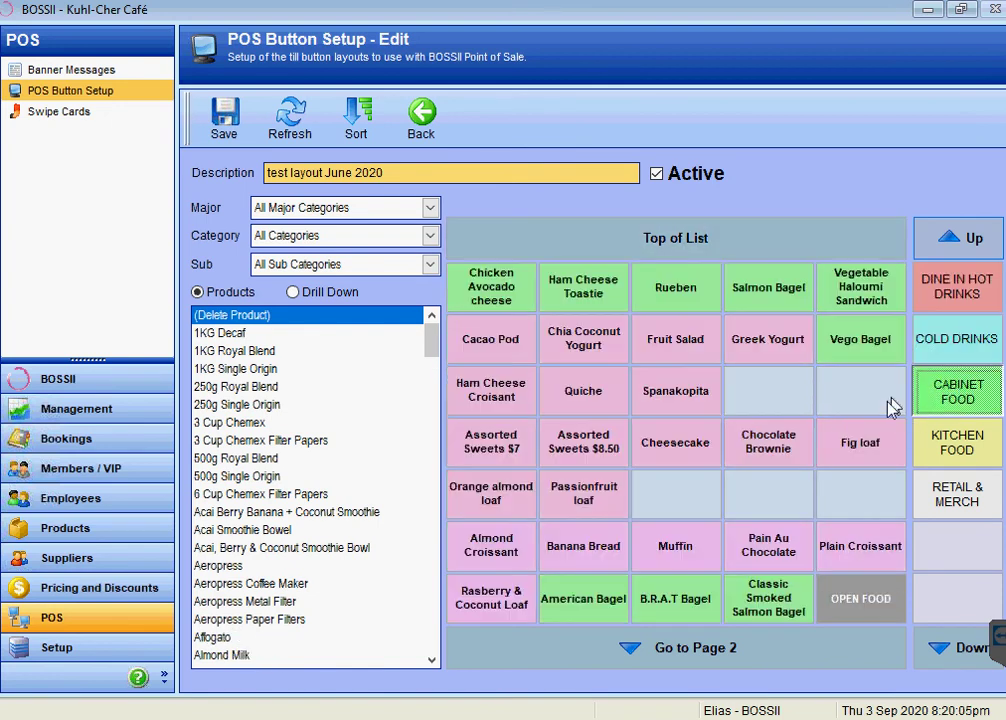
{"action": "left_click", "coordinate": [958, 447]}
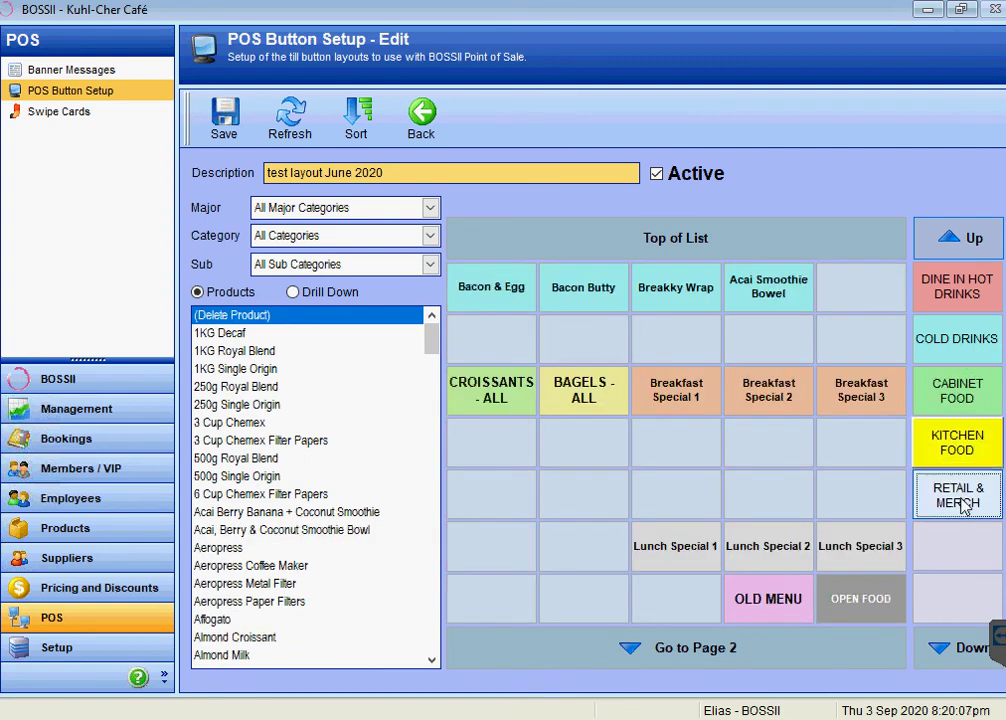
{"action": "left_click", "coordinate": [961, 503]}
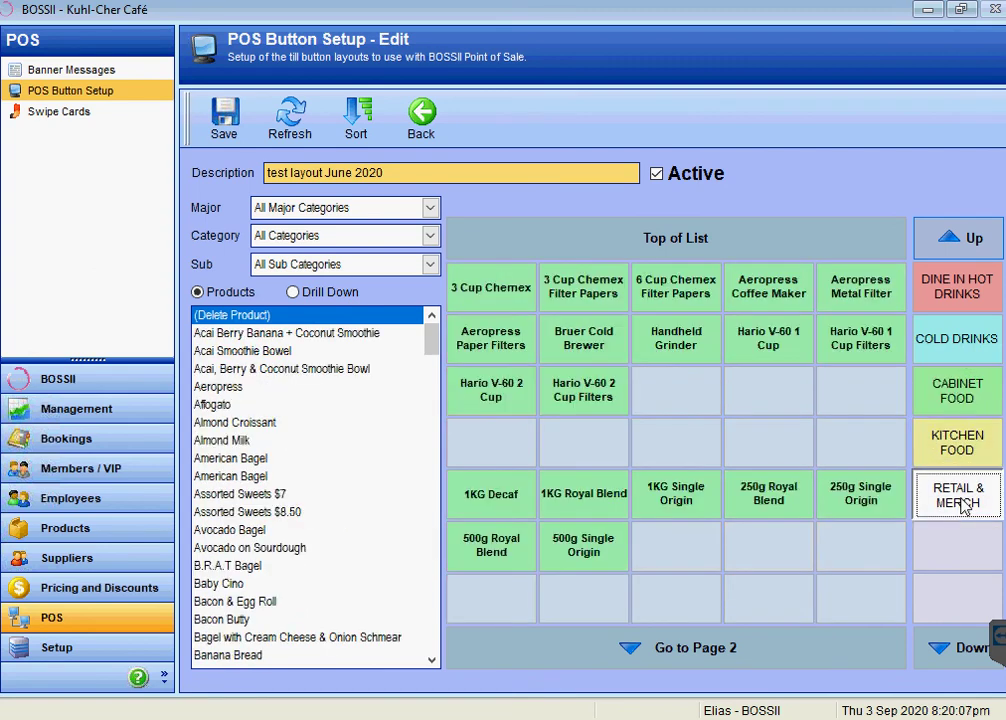
Filter the layout's product list by Major Beverage, Category Cold Beverage and Sub Category Sparkling Drinks & Water Product.
{"action": "left_click", "coordinate": [430, 207]}
{"action": "left_click", "coordinate": [371, 263]}
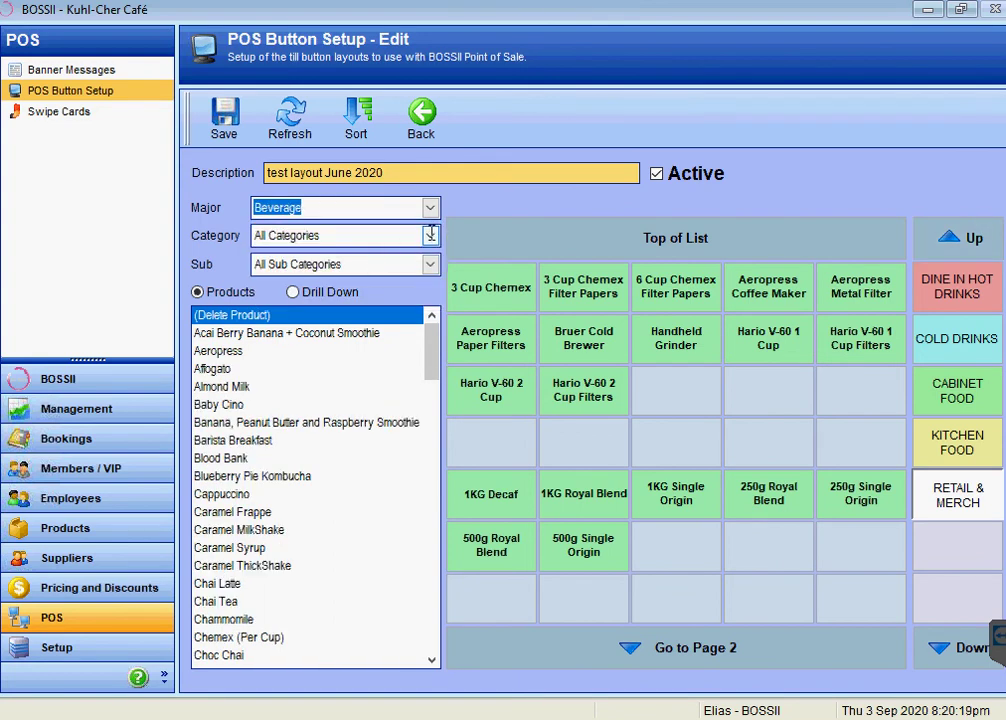
{"action": "left_click", "coordinate": [431, 235]}
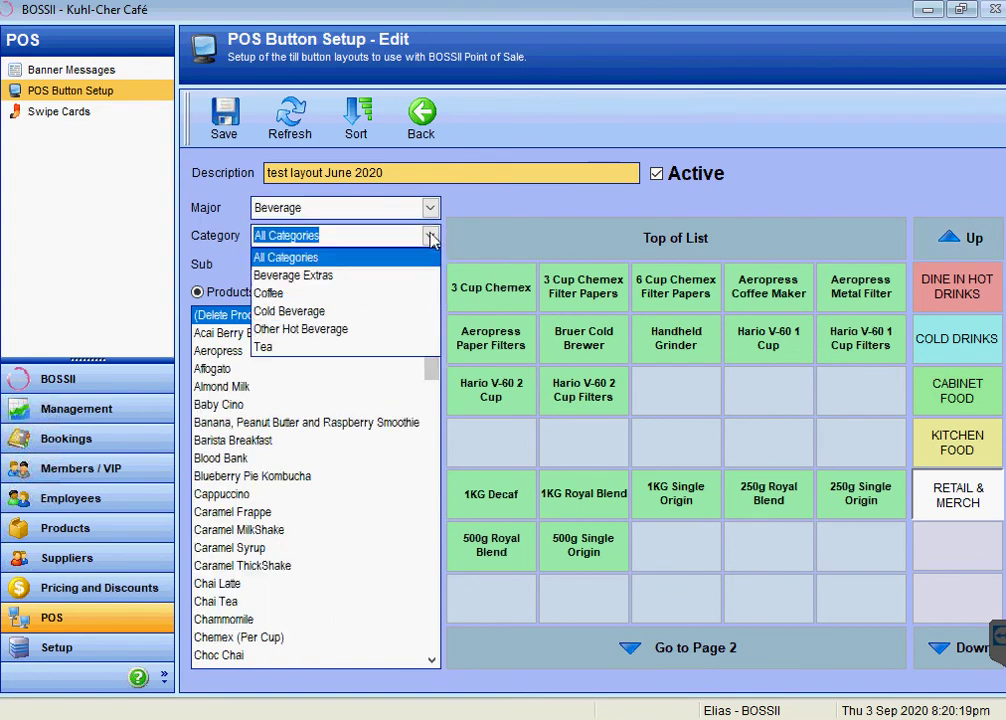
{"action": "left_click", "coordinate": [330, 316]}
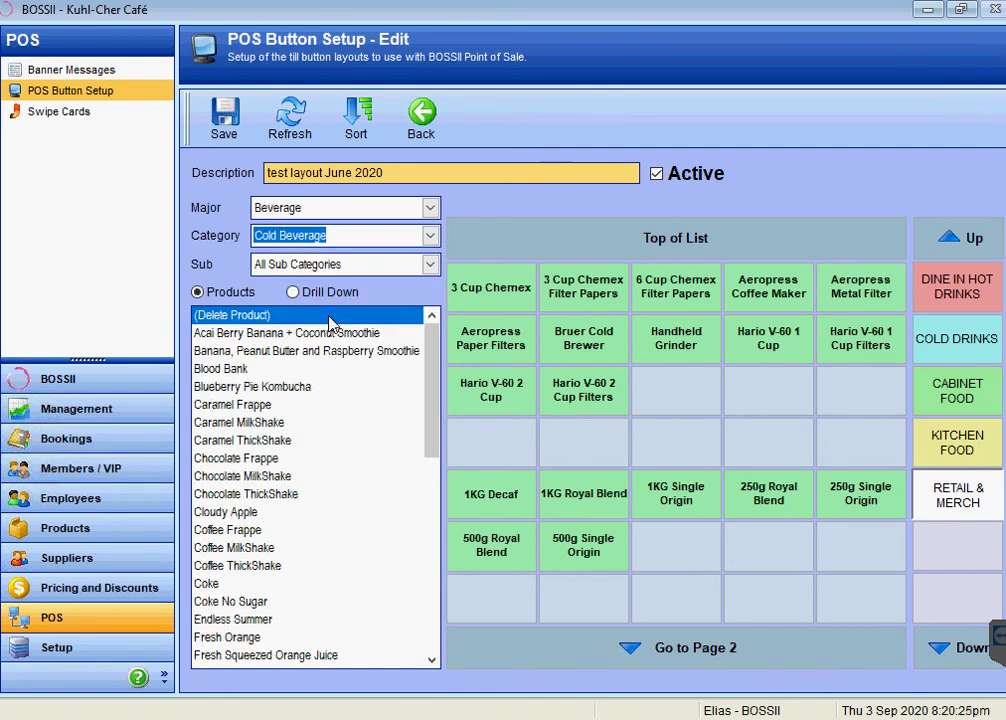
{"action": "left_click", "coordinate": [431, 265]}
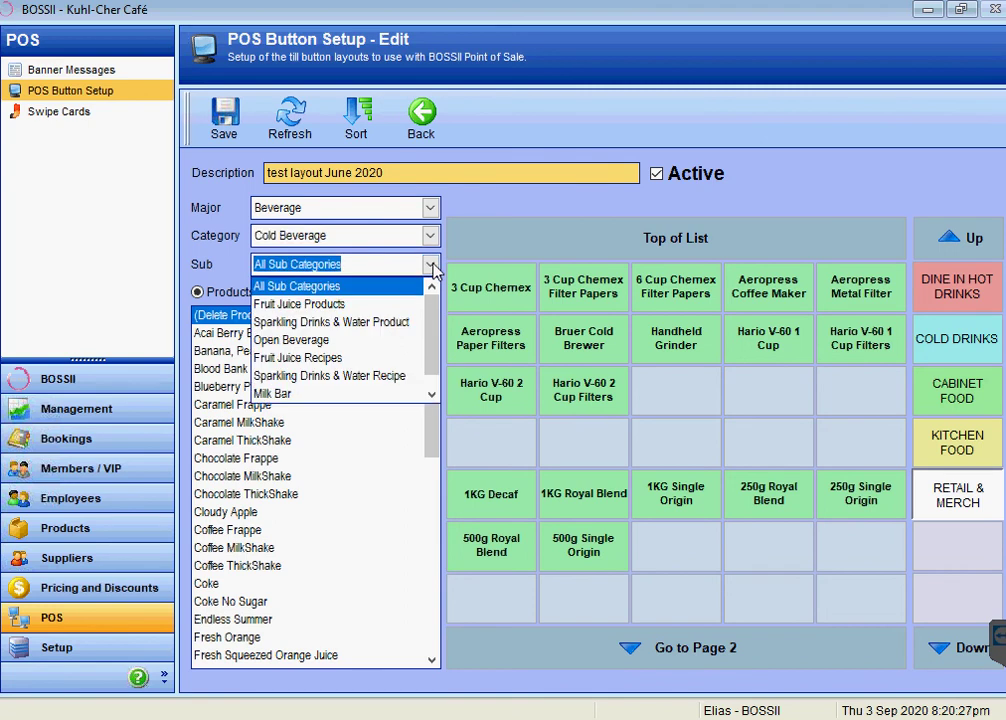
{"action": "left_click", "coordinate": [369, 322]}
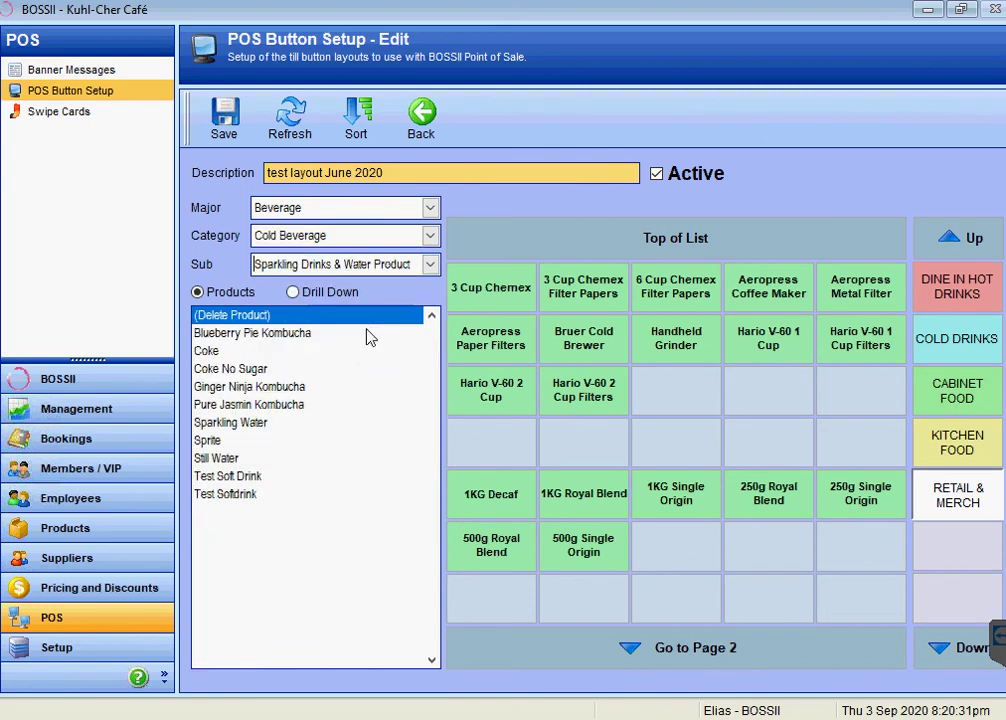
Place Test Softdrink on the empty button in the fifth row, fourth column of the Cold Drinks category.
{"action": "left_click", "coordinate": [255, 478]}
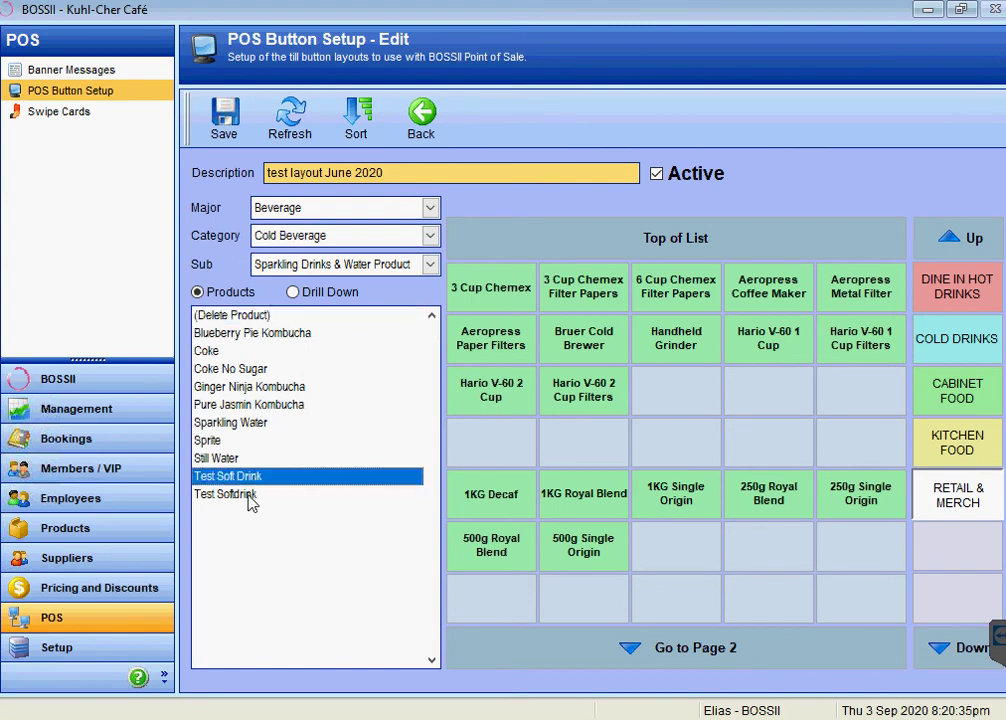
{"action": "left_click", "coordinate": [250, 495]}
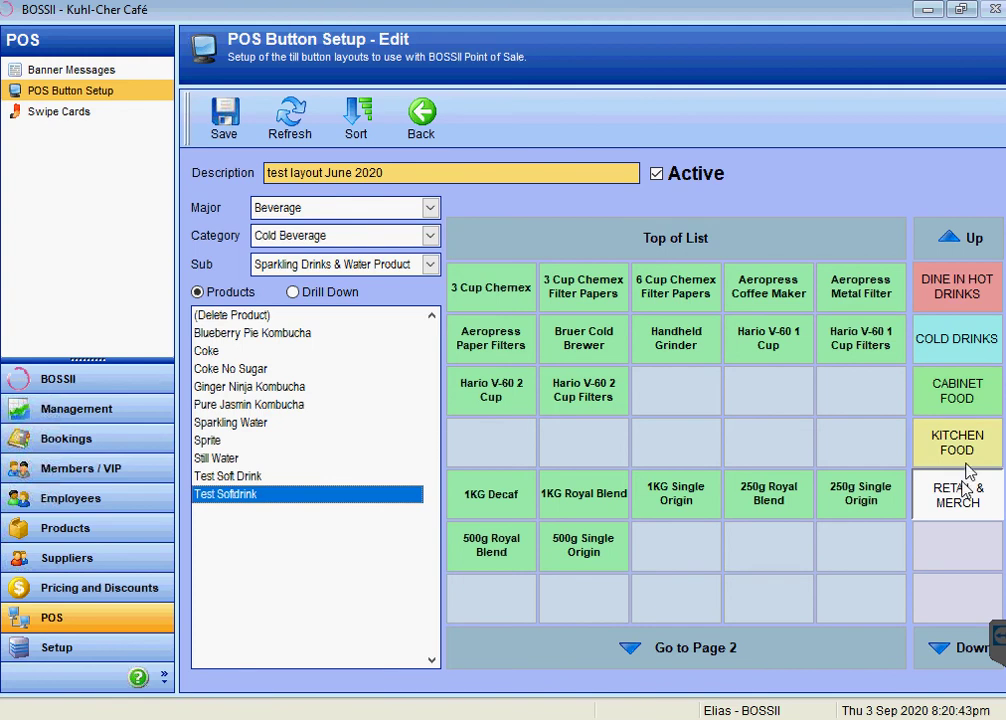
{"action": "left_click", "coordinate": [945, 345]}
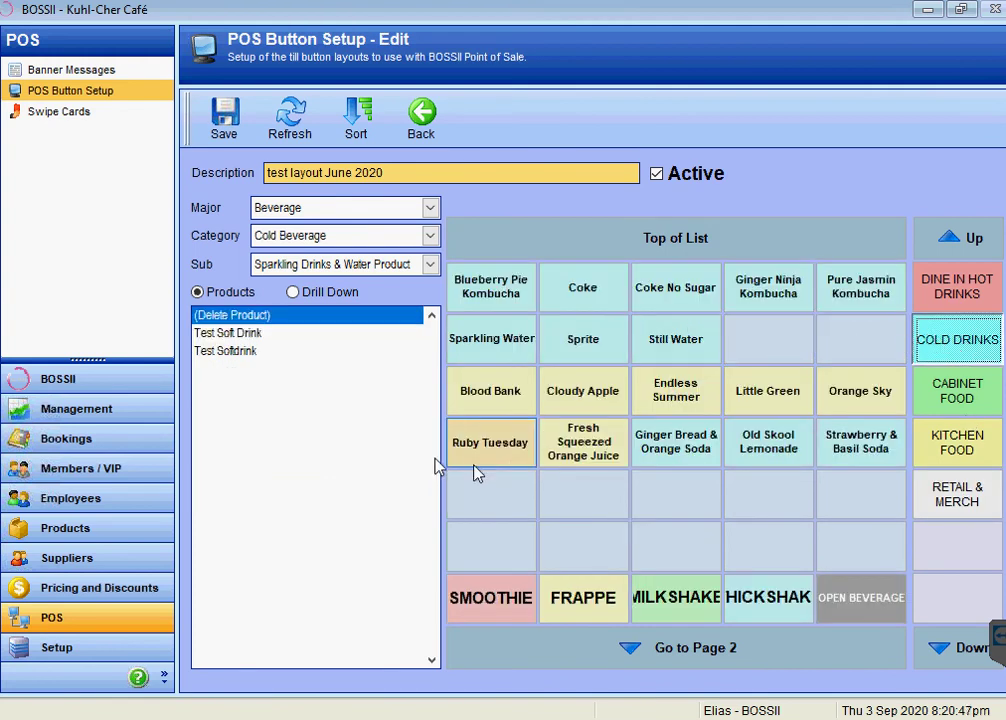
{"action": "left_click", "coordinate": [215, 351]}
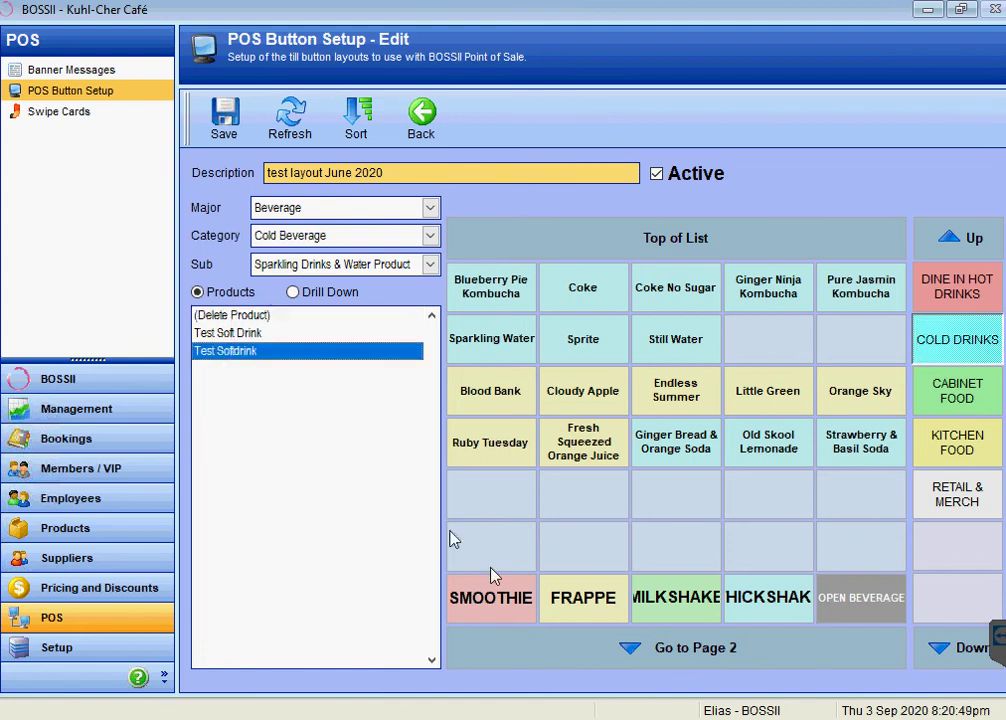
{"action": "left_click", "coordinate": [763, 507]}
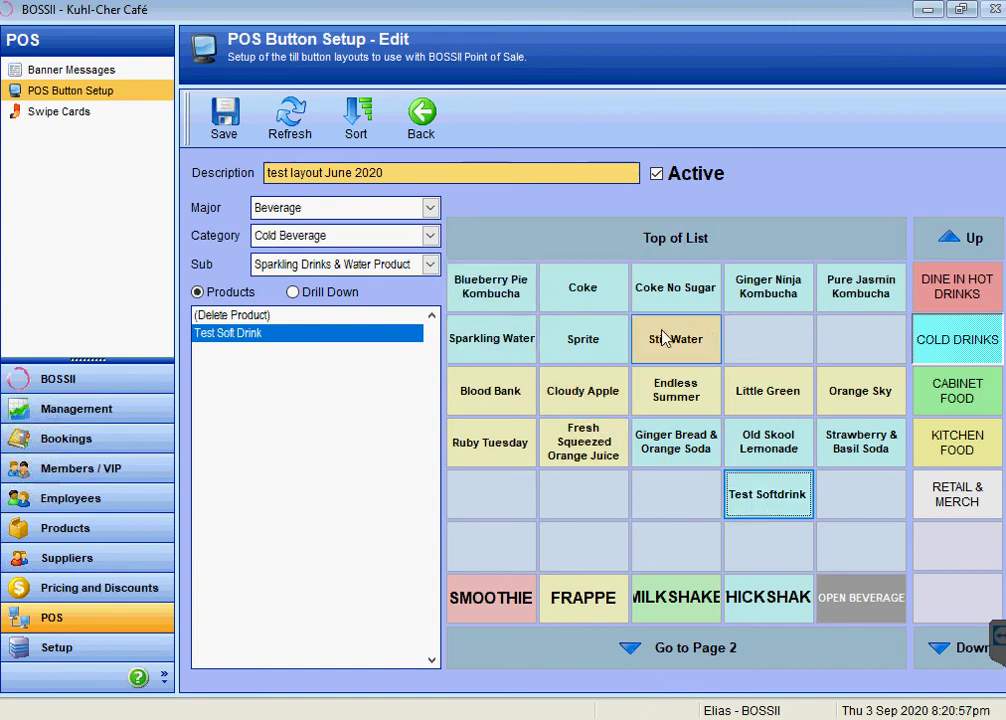
Remove Coke No Sugar from its Cold Drinks button, and select Coke No Sugar in the product list.
{"action": "left_click", "coordinate": [216, 316]}
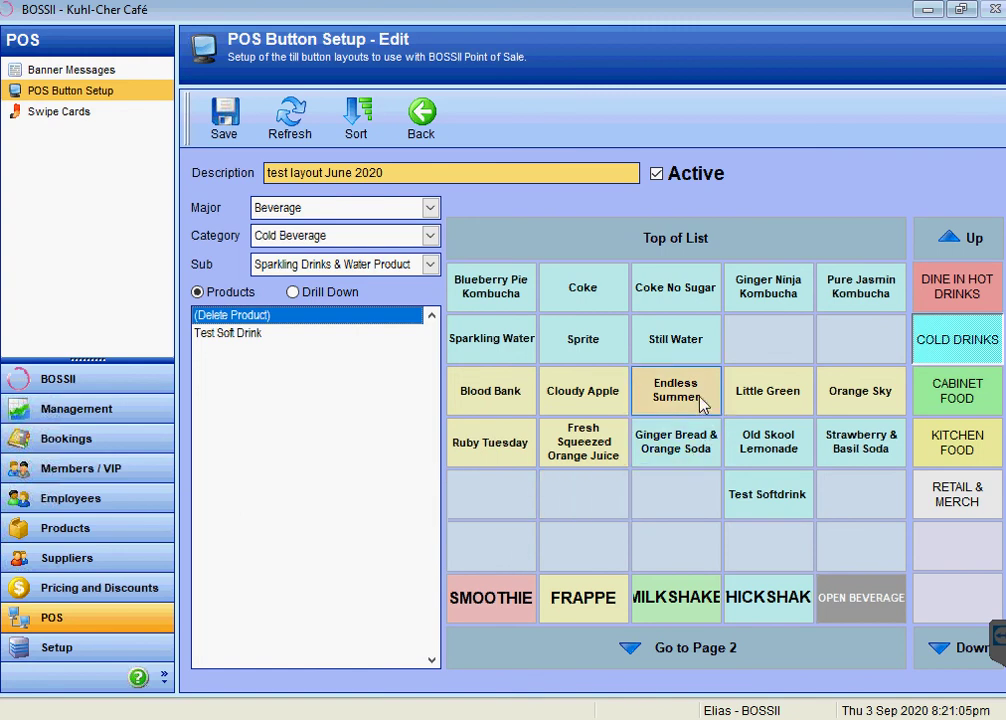
{"action": "left_click", "coordinate": [672, 300]}
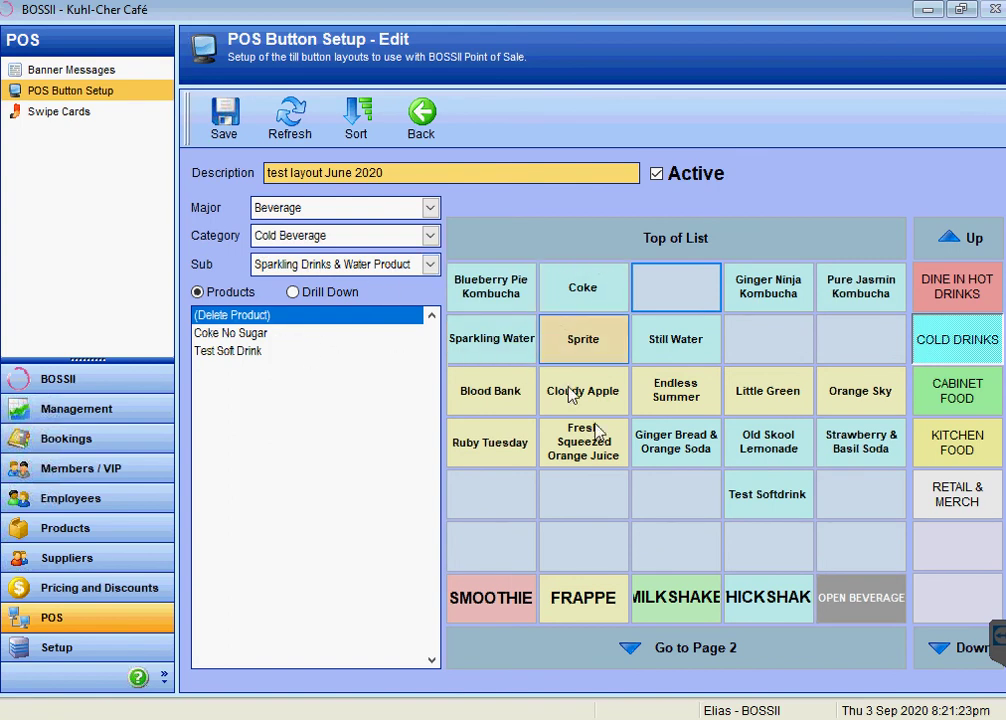
{"action": "left_click", "coordinate": [256, 339]}
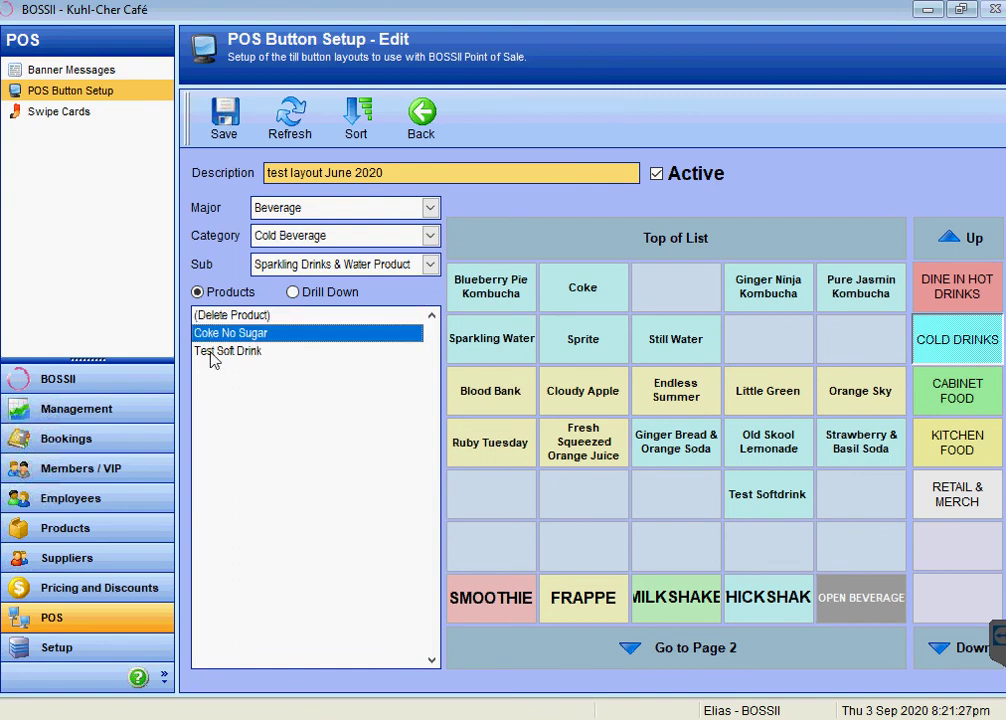
{"action": "left_click", "coordinate": [214, 357]}
{"action": "left_click", "coordinate": [257, 337]}
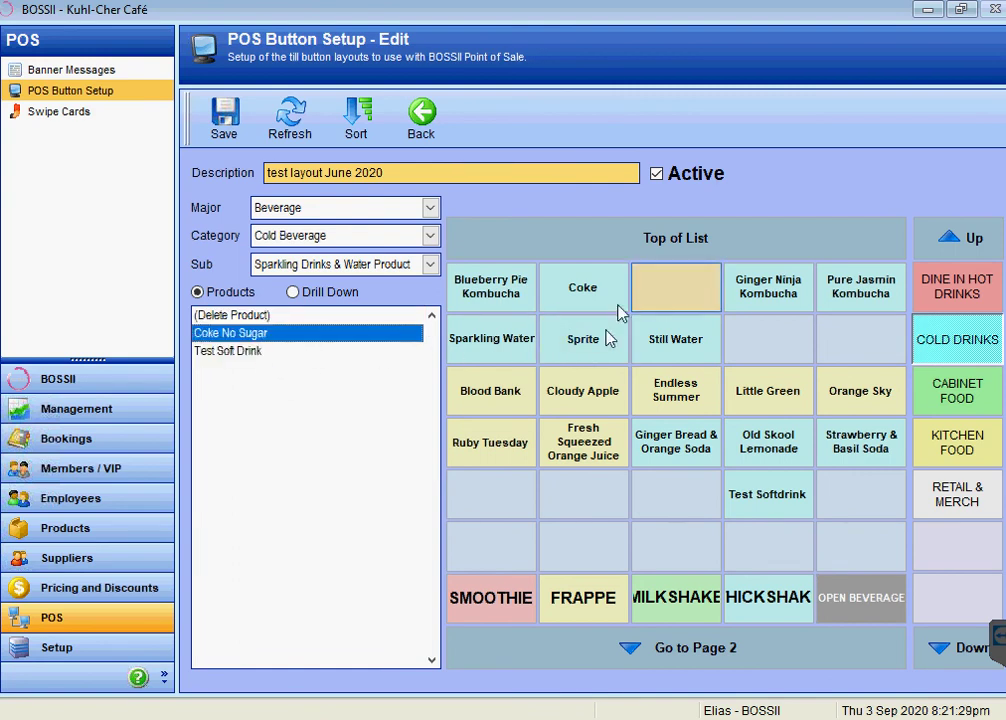
Create a new button category named Test Category with a bright green button color in the empty slot below Retail & Merch.
{"action": "left_click", "coordinate": [977, 455]}
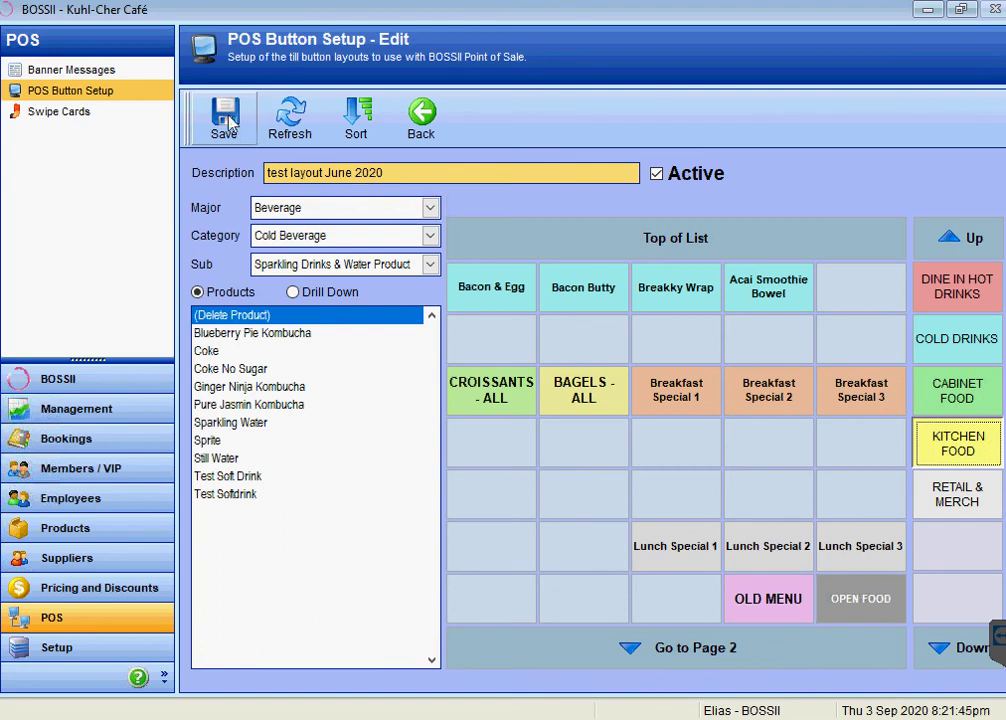
{"action": "left_click", "coordinate": [955, 558]}
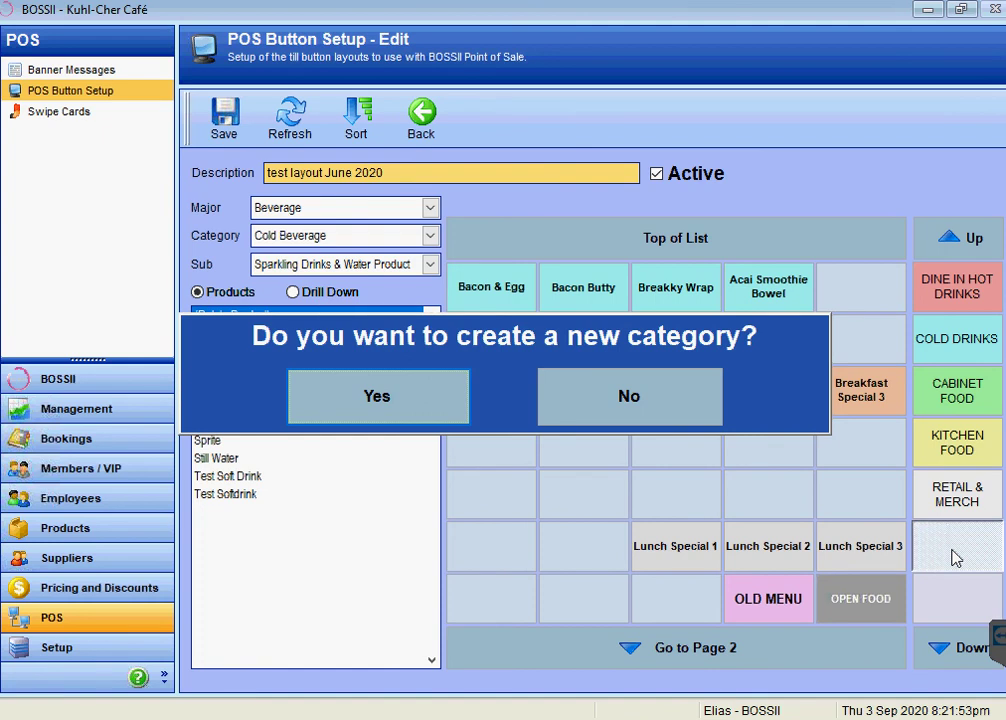
{"action": "left_click", "coordinate": [422, 418]}
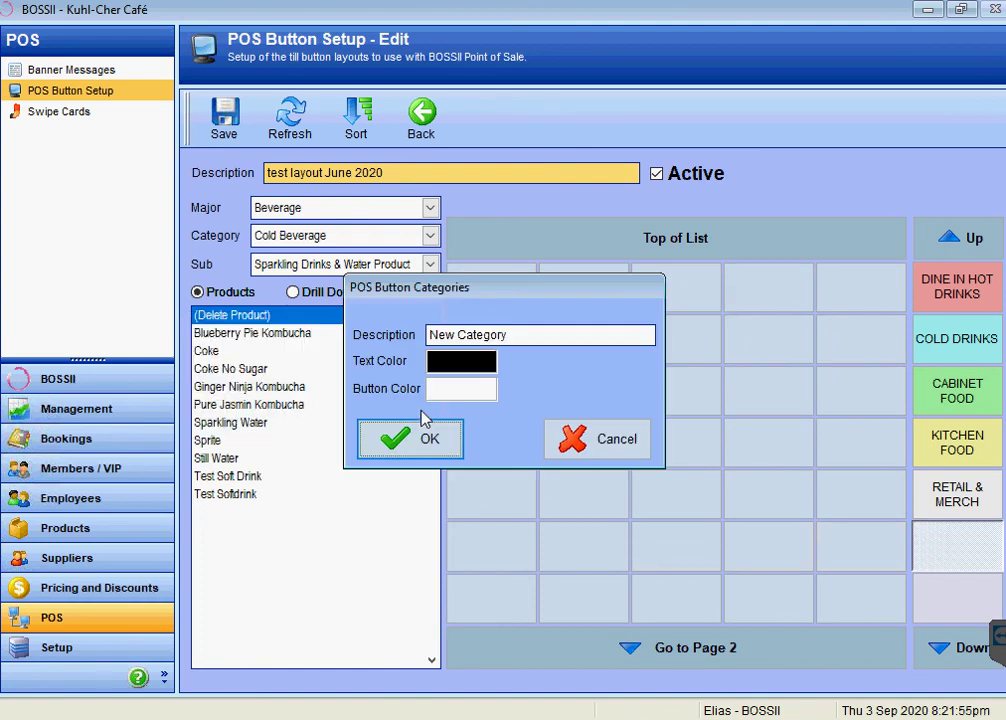
{"action": "left_click", "coordinate": [493, 336]}
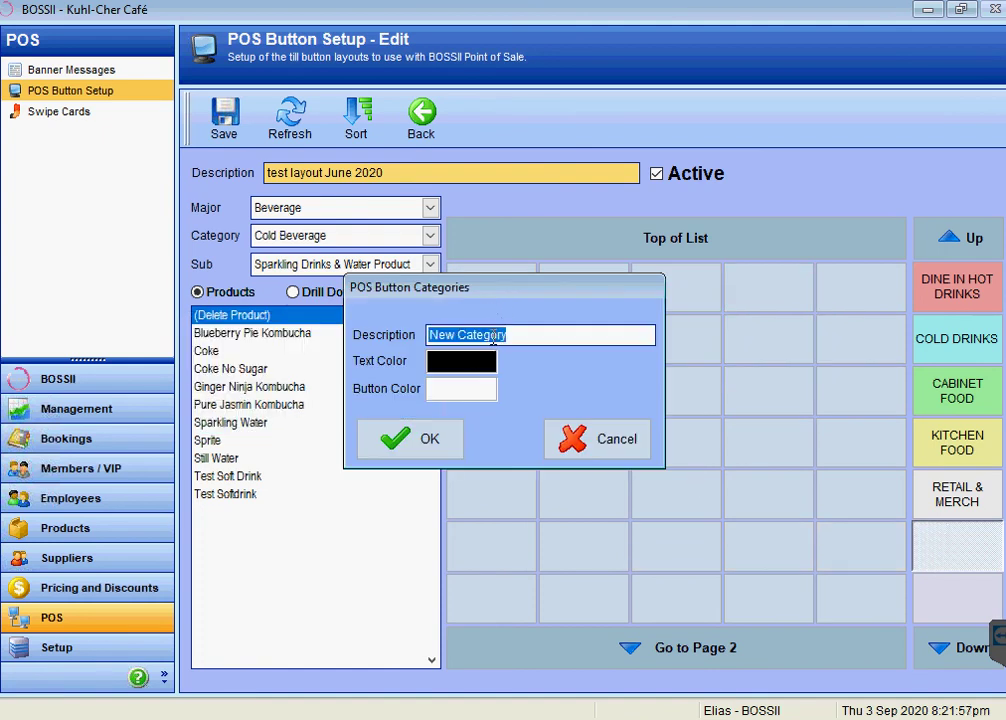
{"action": "type", "text": "Test"}
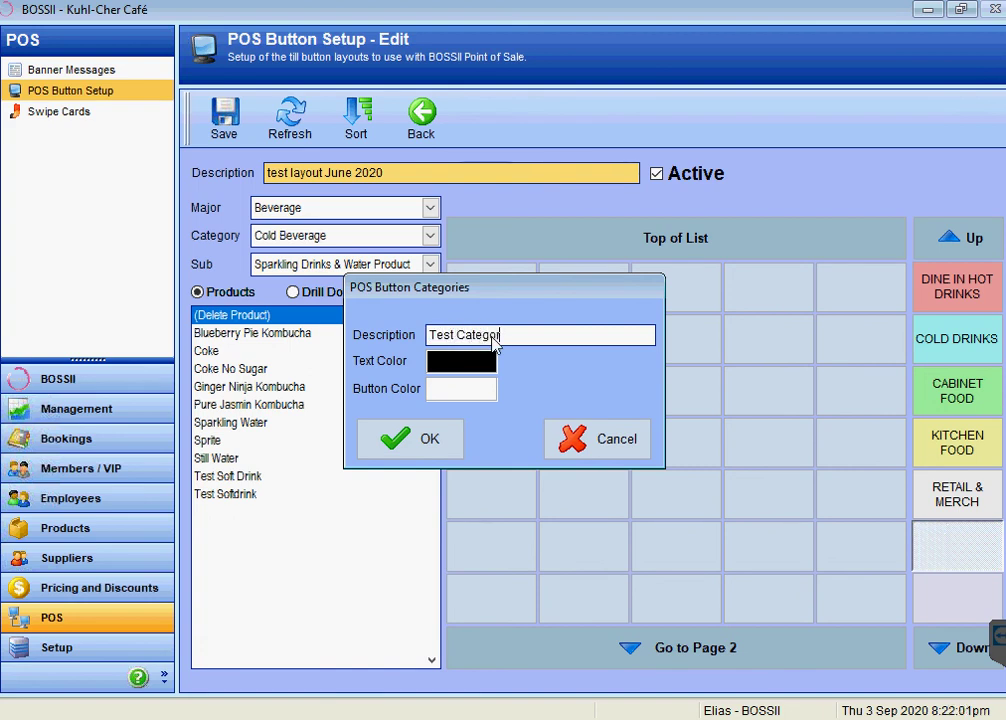
{"action": "left_click", "coordinate": [465, 396]}
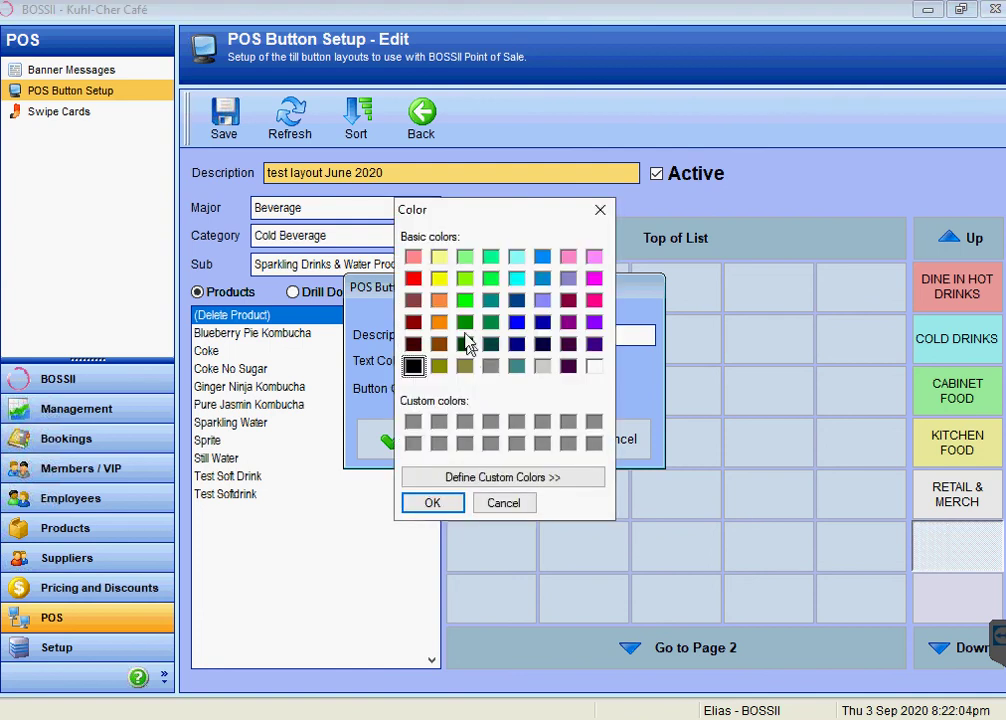
{"action": "left_click", "coordinate": [465, 300]}
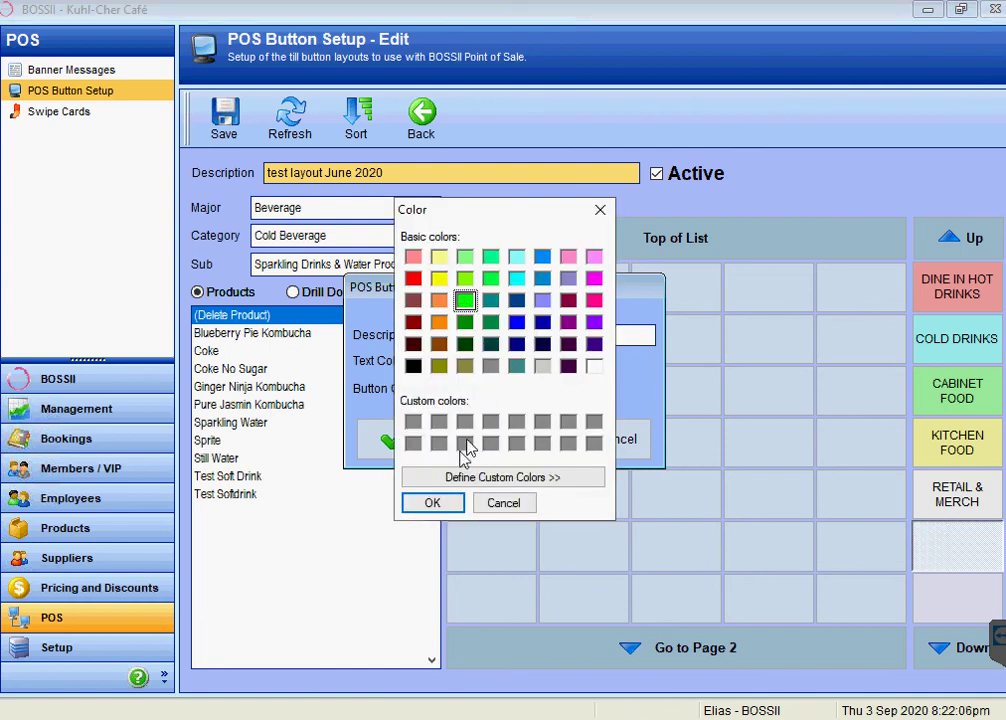
{"action": "left_click", "coordinate": [420, 506]}
{"action": "left_click", "coordinate": [406, 450]}
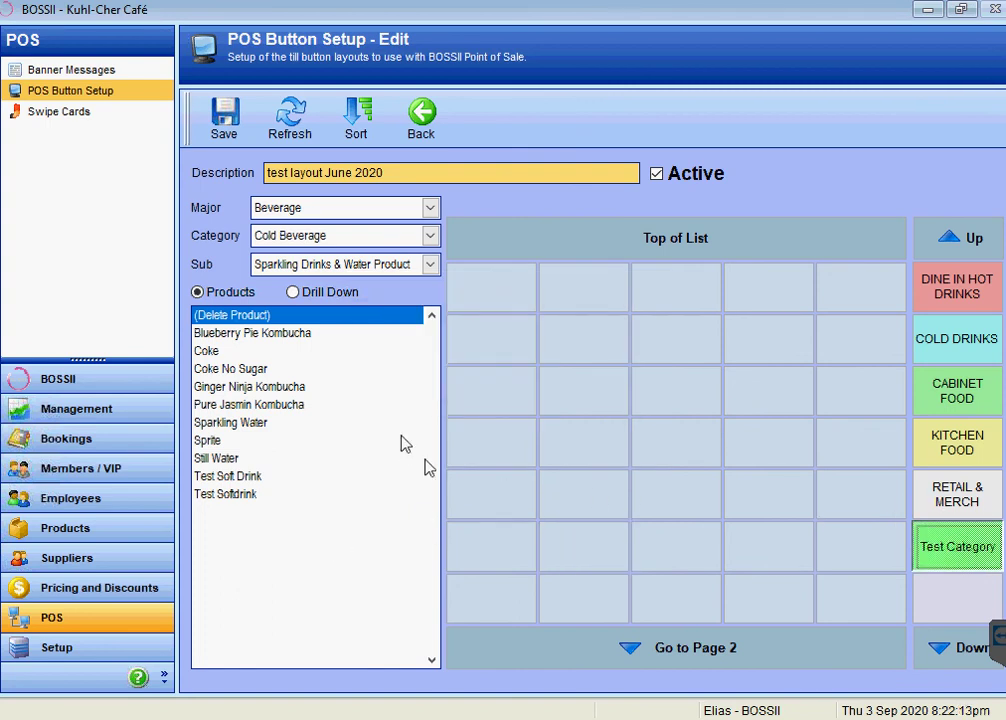
Filter the product list by Major Food, Category Cabinet and Sub Category Sandwich.
{"action": "left_click", "coordinate": [431, 208]}
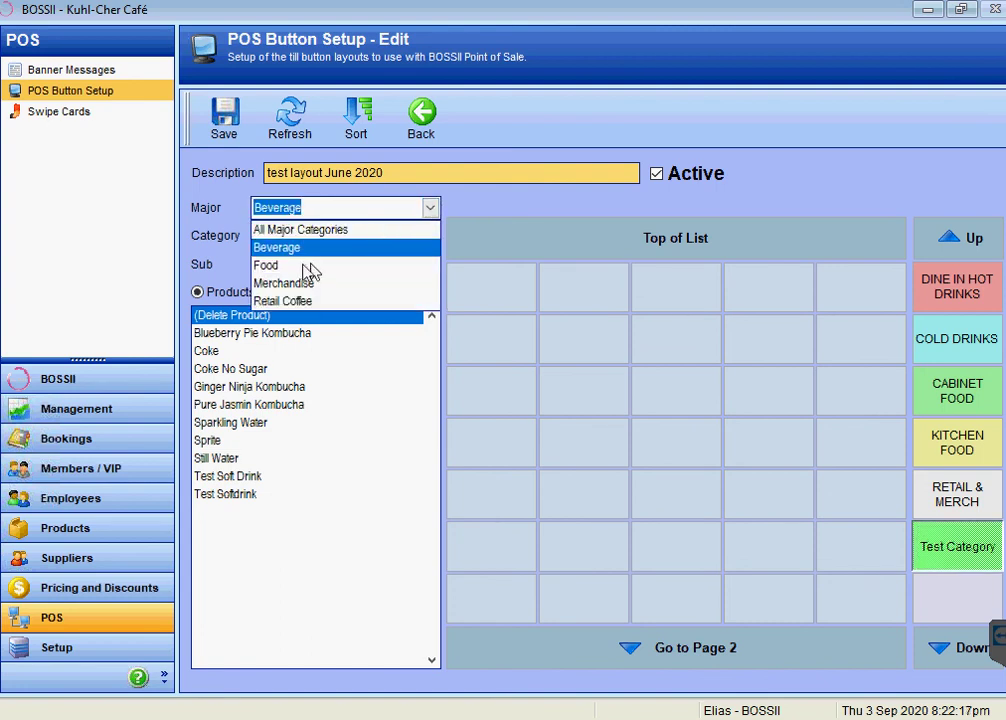
{"action": "left_click", "coordinate": [295, 267]}
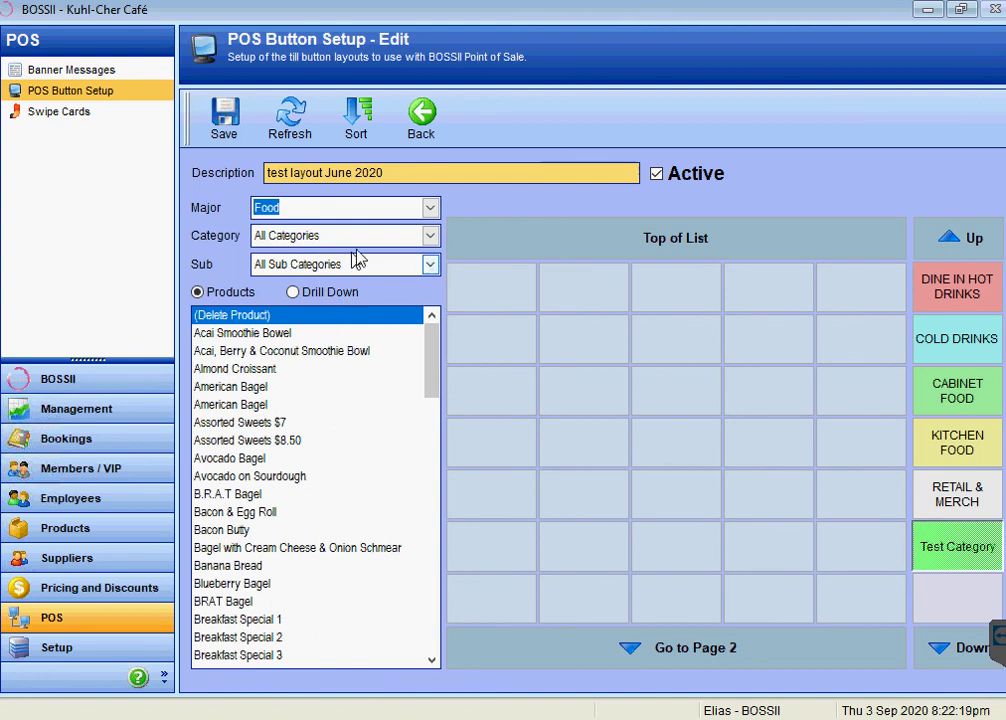
{"action": "left_click", "coordinate": [431, 236]}
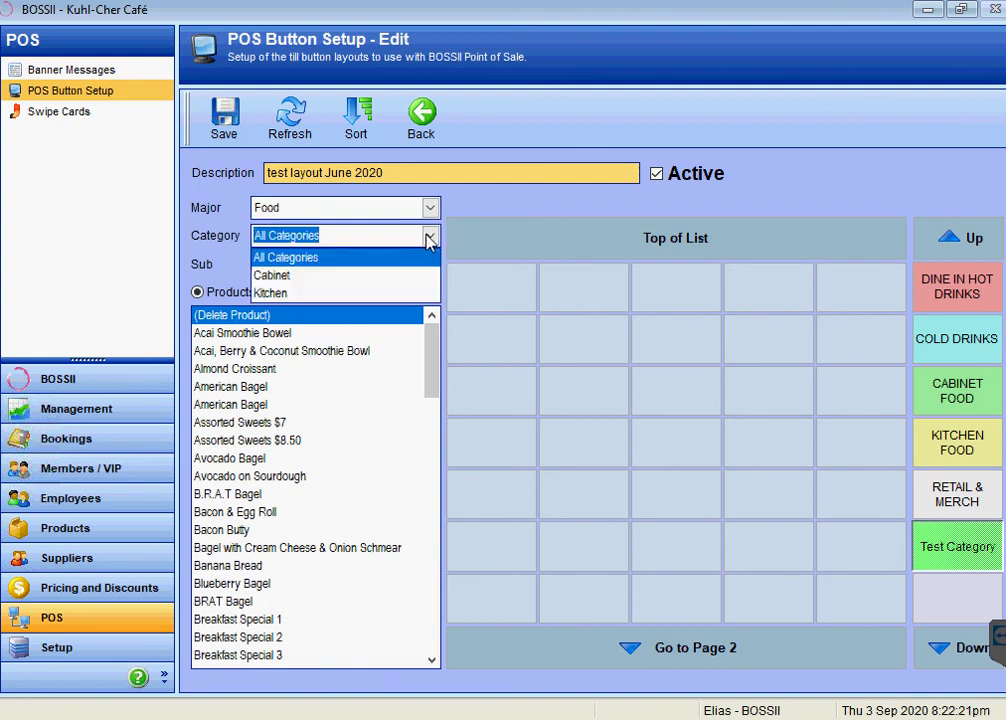
{"action": "left_click", "coordinate": [294, 280]}
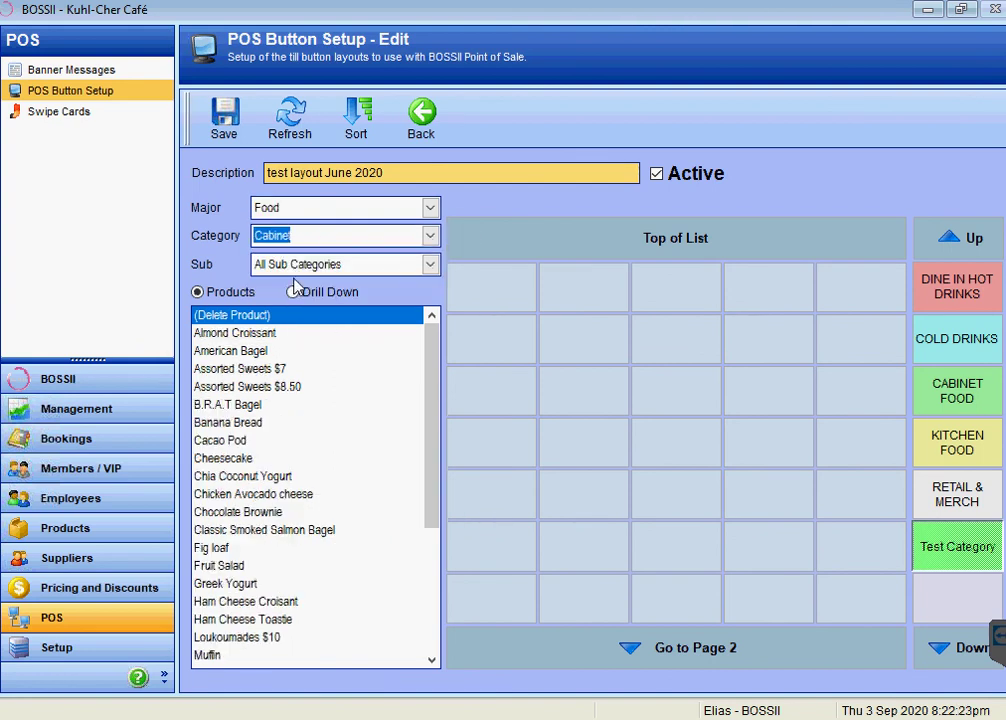
{"action": "left_click", "coordinate": [431, 264]}
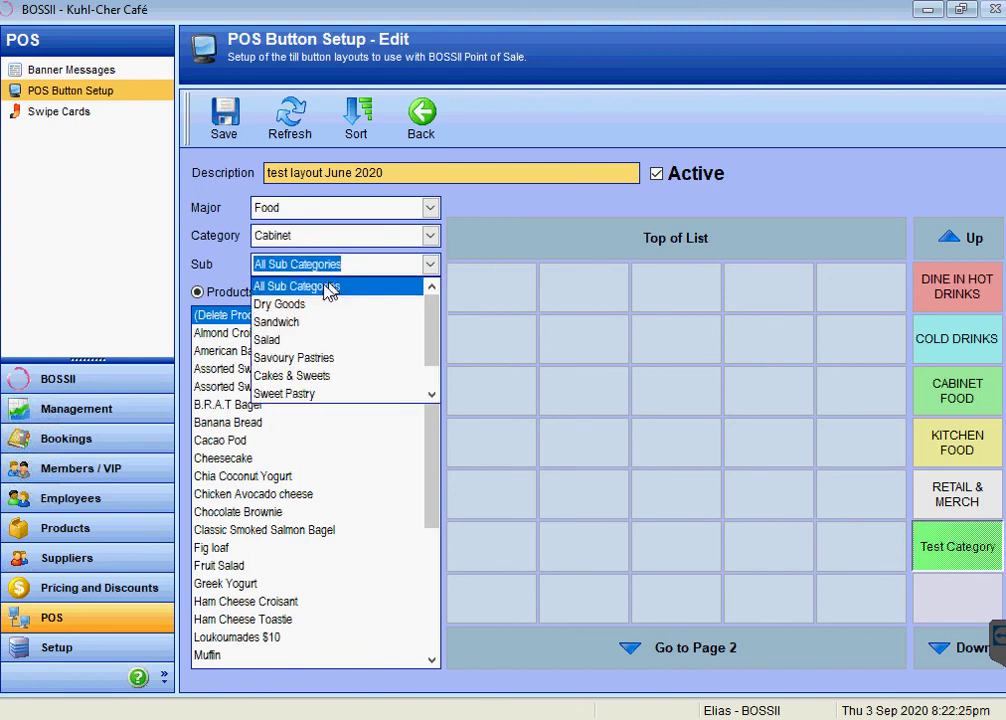
{"action": "left_click", "coordinate": [297, 326]}
Place American Bagel, B.R.A.T Bagel and Chicken Avocado cheese on the first three buttons of Test Category's first row.
{"action": "left_click_drag", "start_coordinate": [253, 338], "coordinate": [502, 288]}
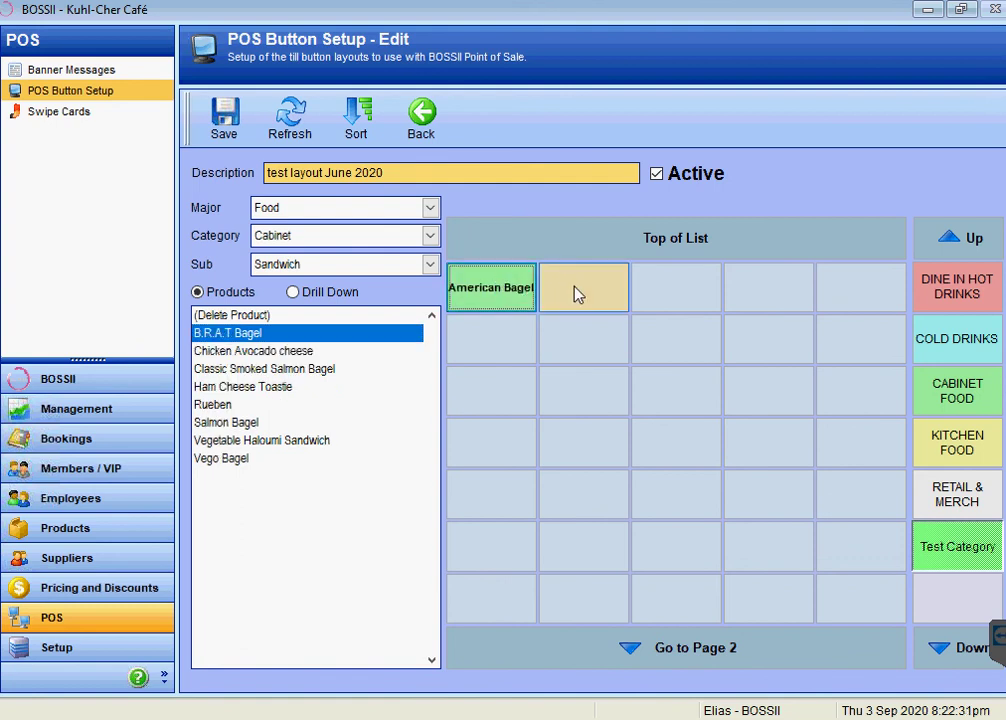
{"action": "left_click_drag", "start_coordinate": [577, 294], "coordinate": [579, 290]}
{"action": "left_click", "coordinate": [665, 293]}
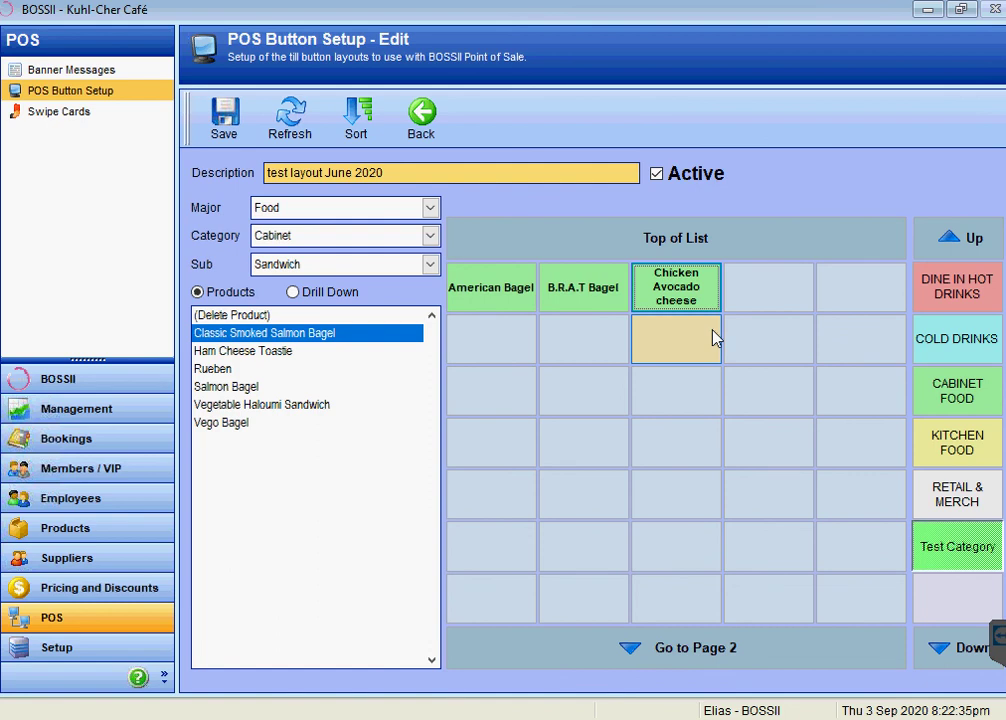
Filter by Sub Category Sweet Pastry and place Banana Bread, Muffin and Pain Au Chocolate on the first three buttons of the third row.
{"action": "left_click", "coordinate": [431, 264]}
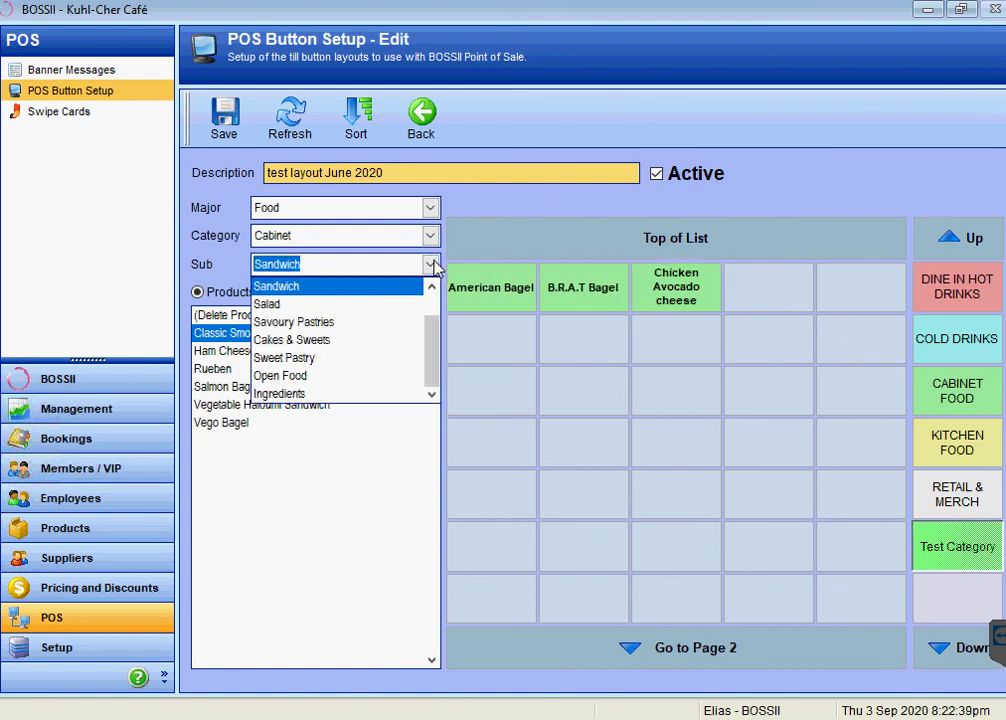
{"action": "left_click", "coordinate": [348, 358]}
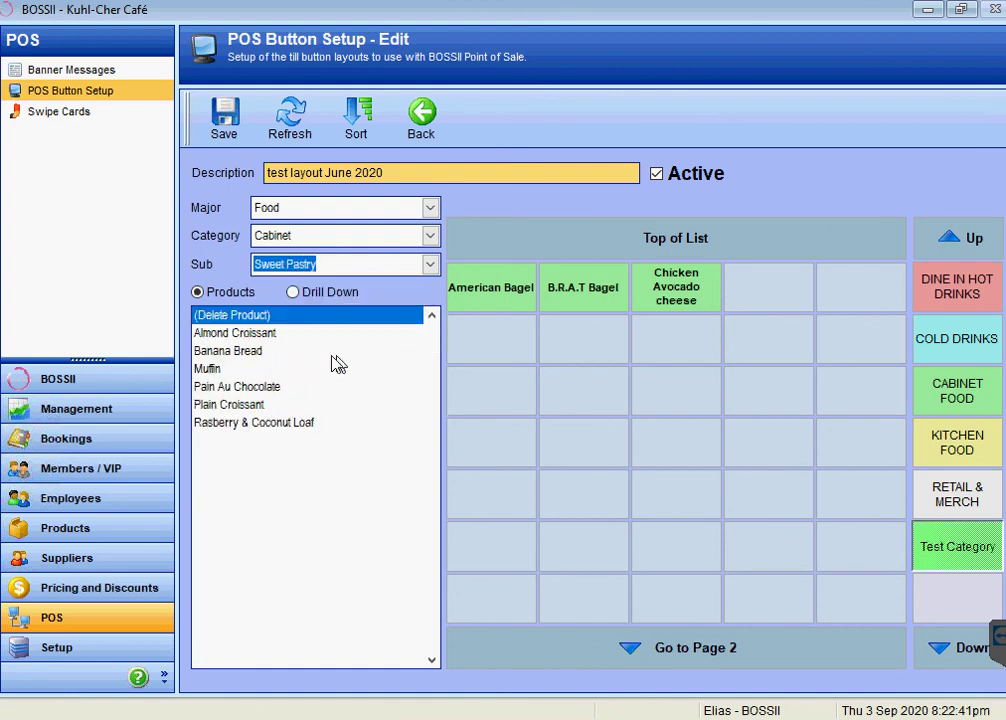
{"action": "left_click", "coordinate": [280, 352]}
{"action": "left_click", "coordinate": [490, 393]}
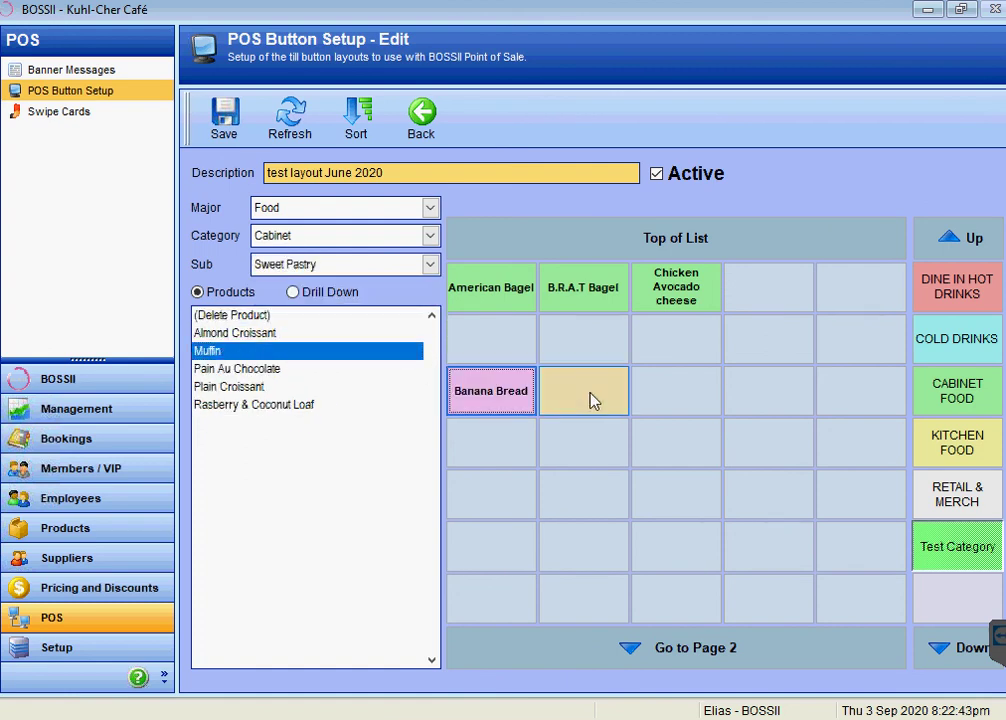
{"action": "left_click", "coordinate": [591, 401]}
{"action": "left_click", "coordinate": [689, 400]}
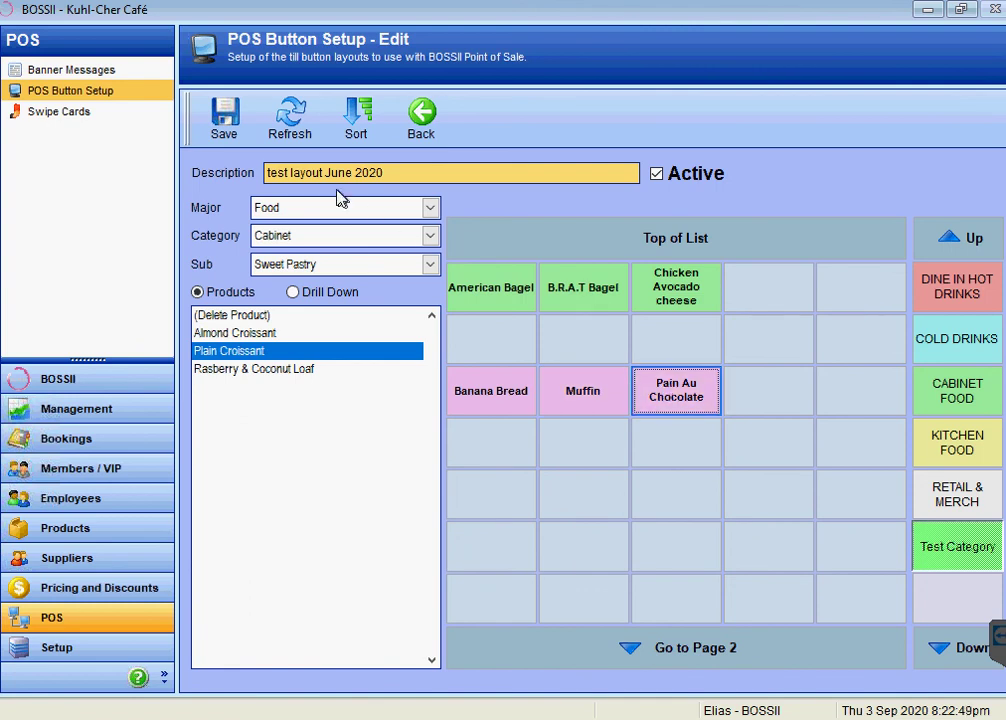
{"action": "left_click_drag", "start_coordinate": [334, 265], "coordinate": [253, 265]}
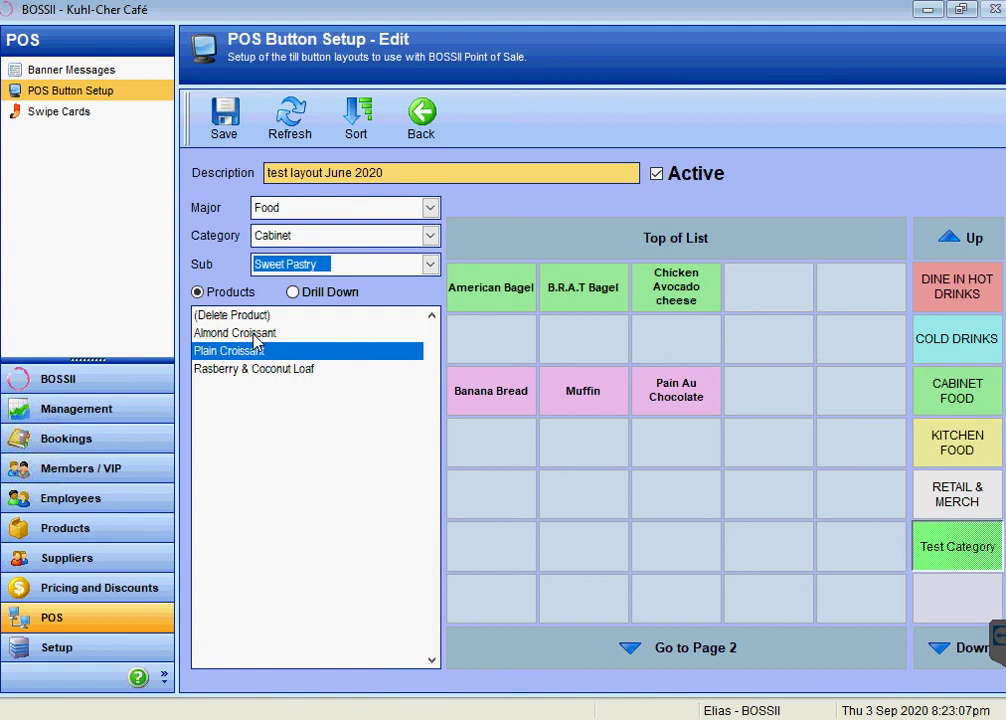
{"action": "left_click", "coordinate": [319, 264]}
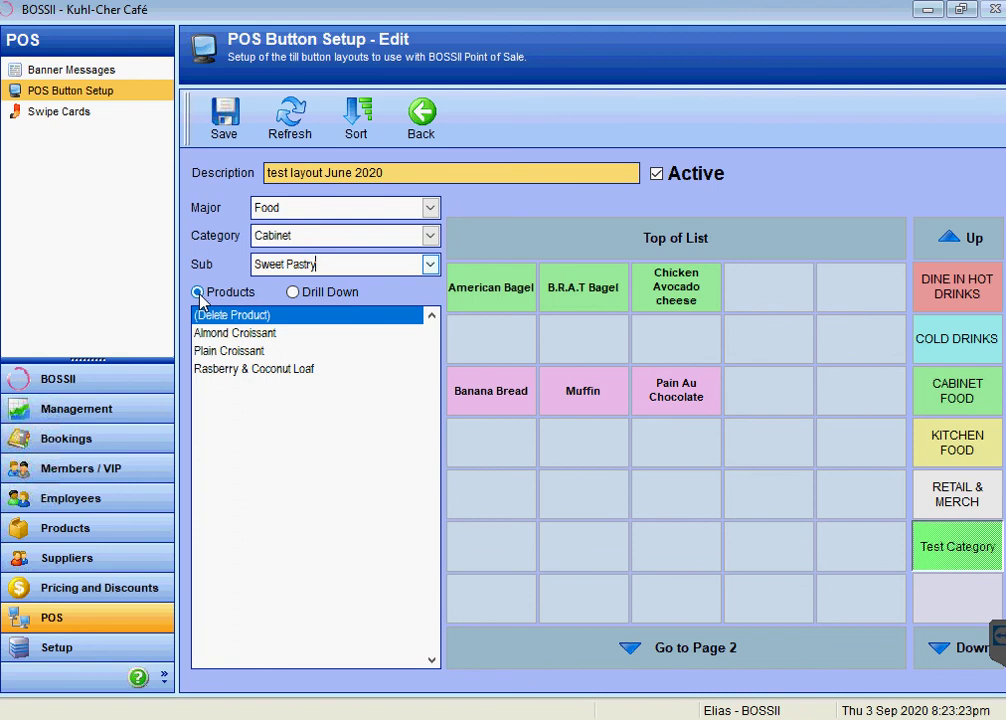
Create a drill-down button labelled Sandwiches in the seventh row, second column, with font size 11 and a red back color.
{"action": "left_click", "coordinate": [292, 292]}
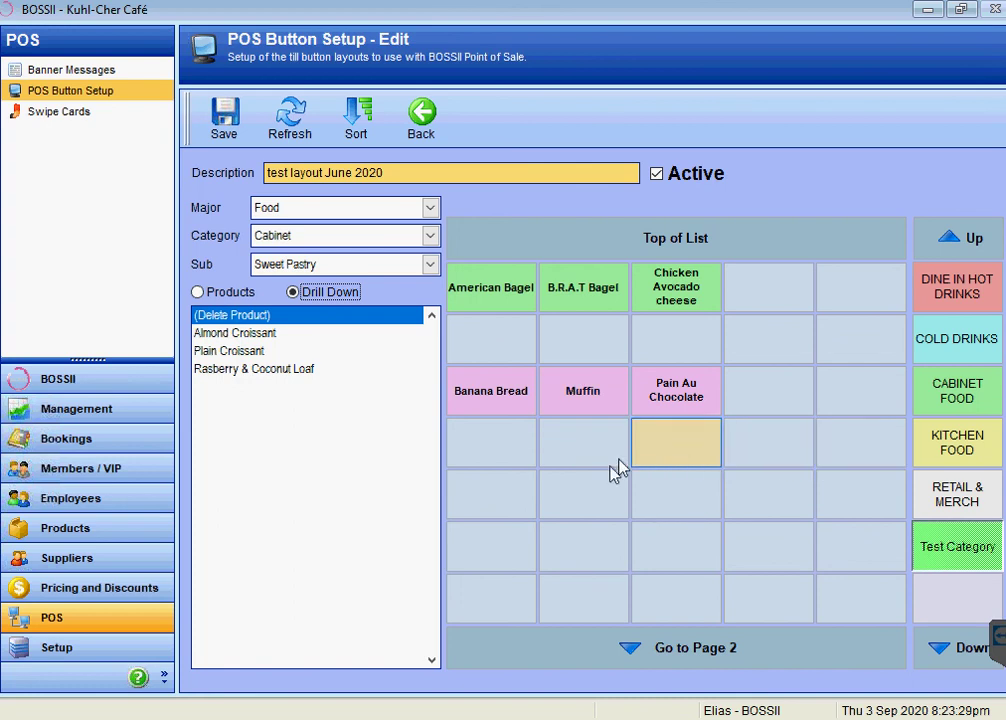
{"action": "left_click", "coordinate": [584, 605]}
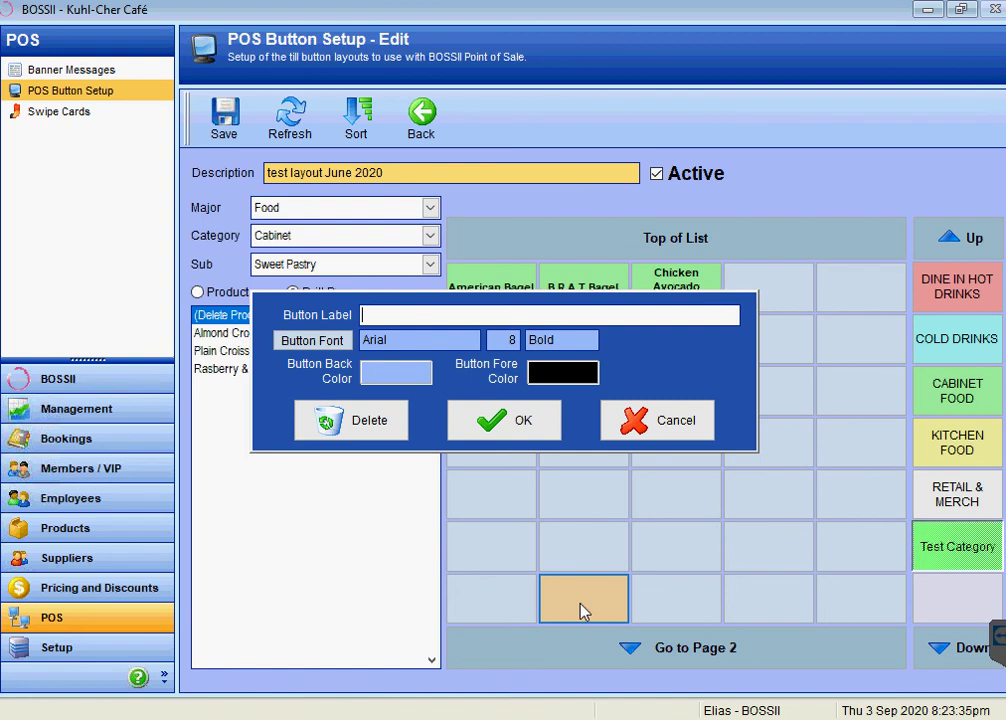
{"action": "type", "text": "Sandwiches"}
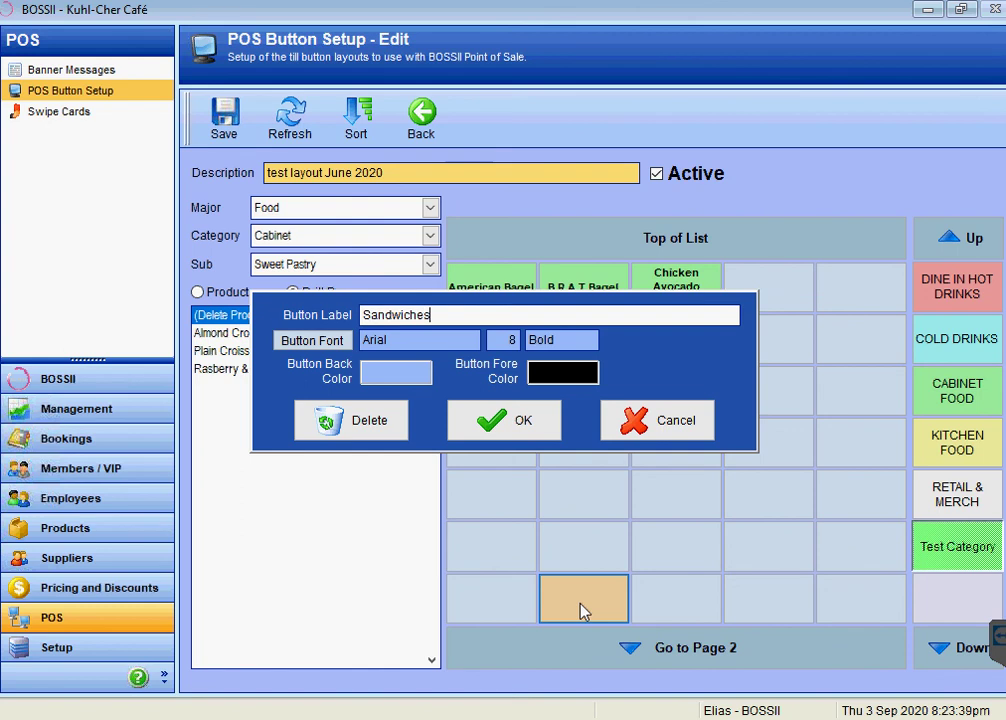
{"action": "left_click", "coordinate": [340, 341]}
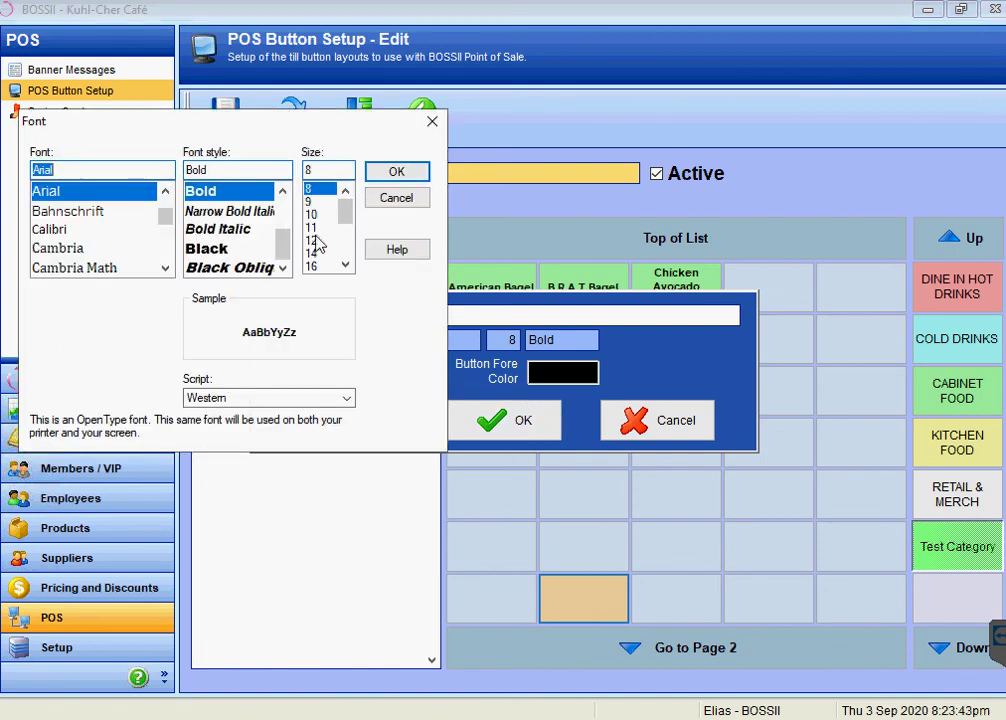
{"action": "left_click", "coordinate": [314, 227]}
{"action": "left_click", "coordinate": [396, 172]}
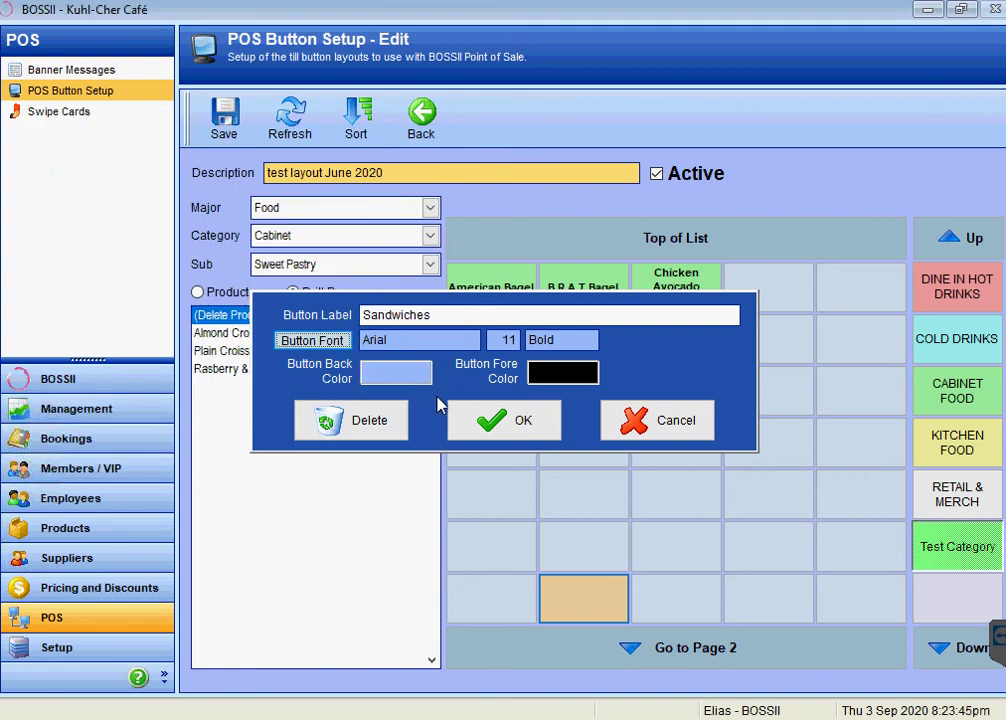
{"action": "left_click", "coordinate": [383, 380]}
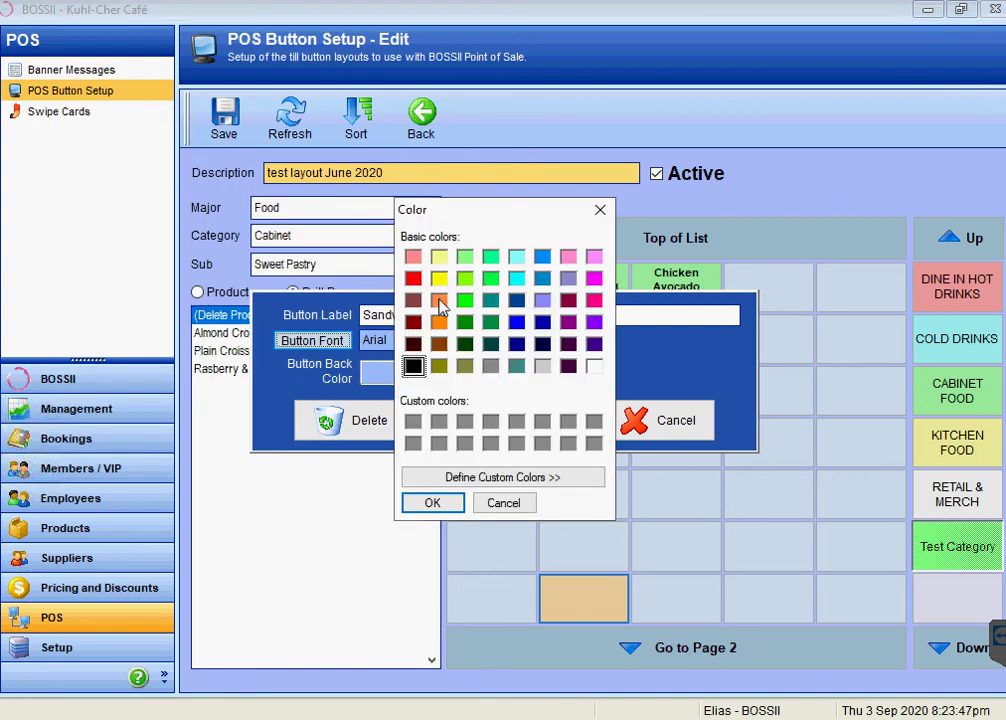
{"action": "left_click", "coordinate": [413, 278]}
{"action": "left_click", "coordinate": [429, 503]}
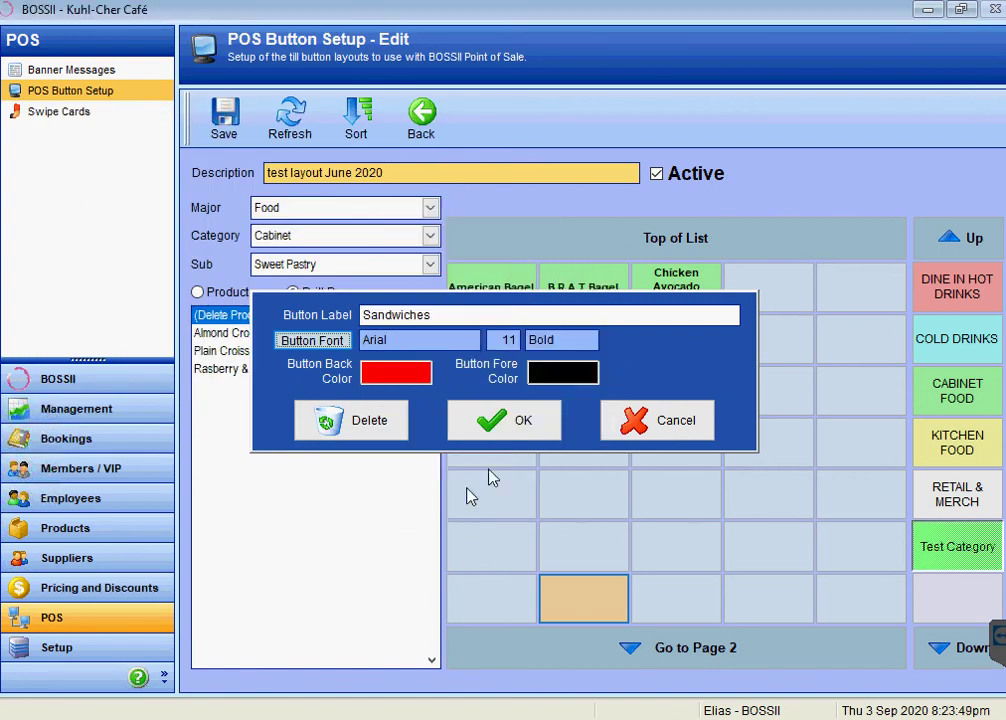
{"action": "left_click", "coordinate": [504, 424]}
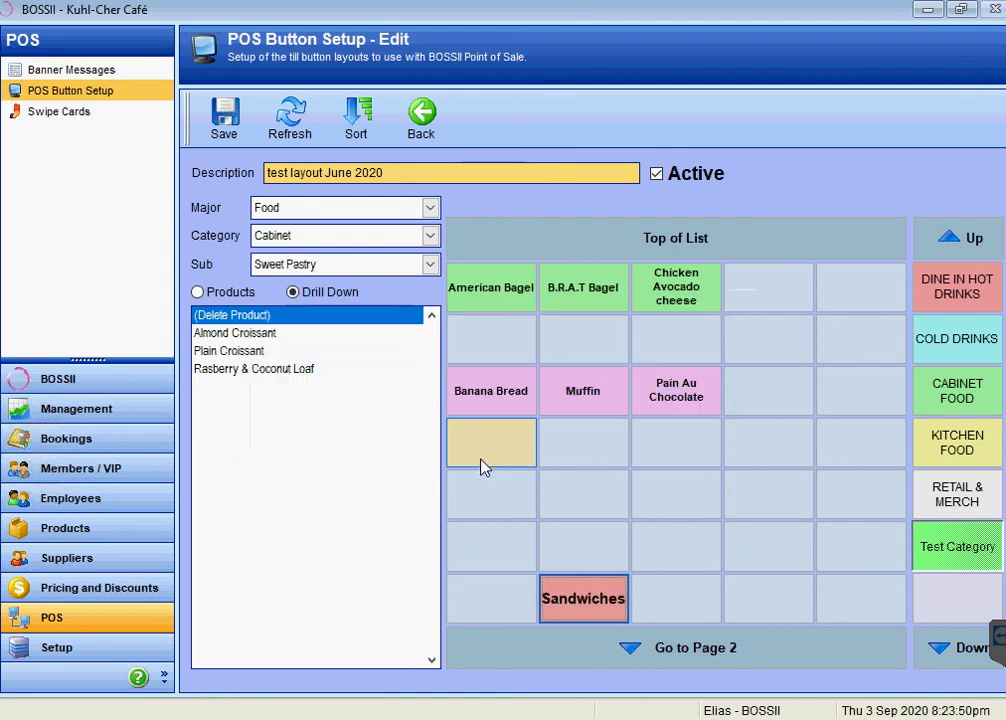
Open the Sandwiches drill-down level in Products mode and filter the product list by Sub Category Sandwich.
{"action": "left_click", "coordinate": [585, 607]}
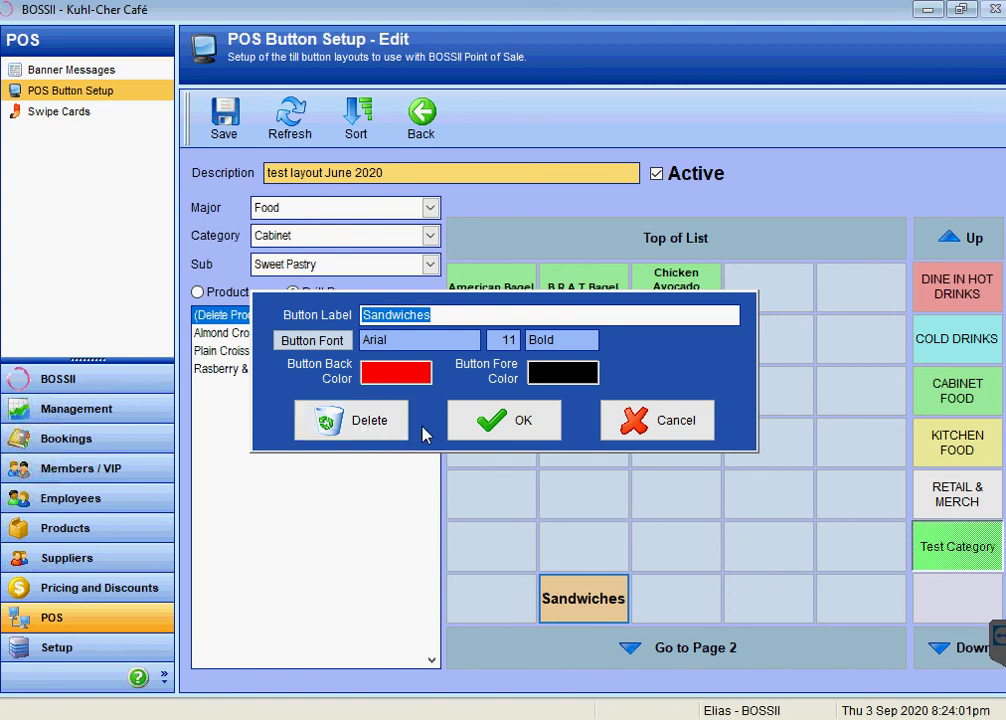
{"action": "left_click", "coordinate": [667, 432]}
{"action": "left_click", "coordinate": [199, 293]}
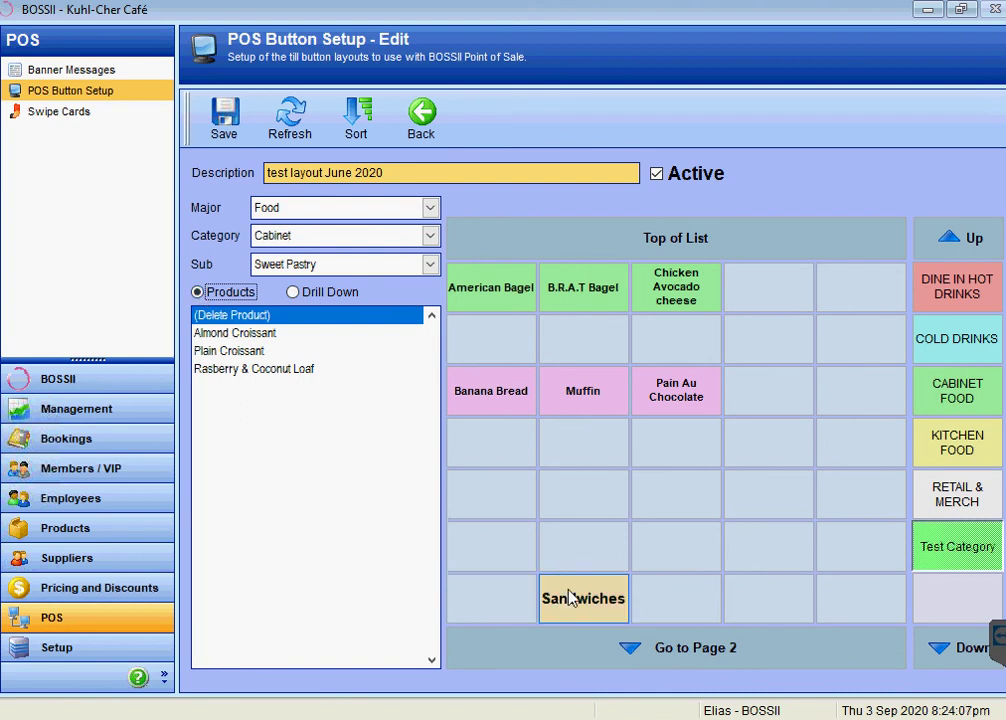
{"action": "left_click", "coordinate": [570, 598]}
{"action": "left_click", "coordinate": [430, 266]}
{"action": "left_click", "coordinate": [430, 268]}
{"action": "left_click", "coordinate": [305, 286]}
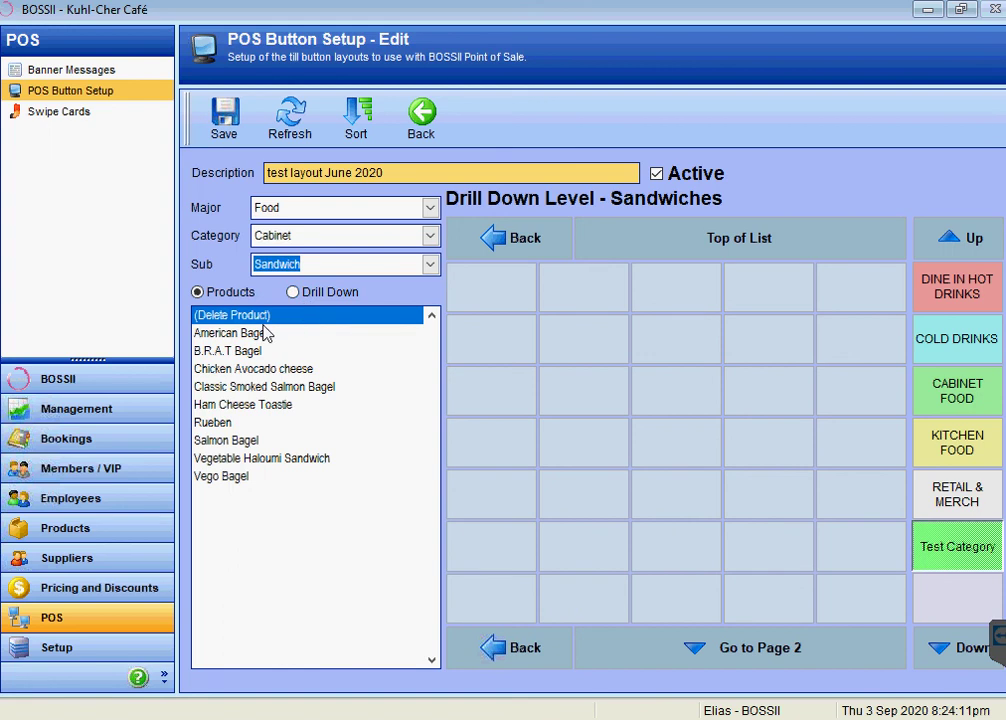
Fill the first two rows of the Sandwiches drill-down level with all listed sandwich products, from American Bagel through Vego Bagel.
{"action": "left_click", "coordinate": [268, 333]}
{"action": "left_click", "coordinate": [475, 300]}
{"action": "left_click", "coordinate": [600, 300]}
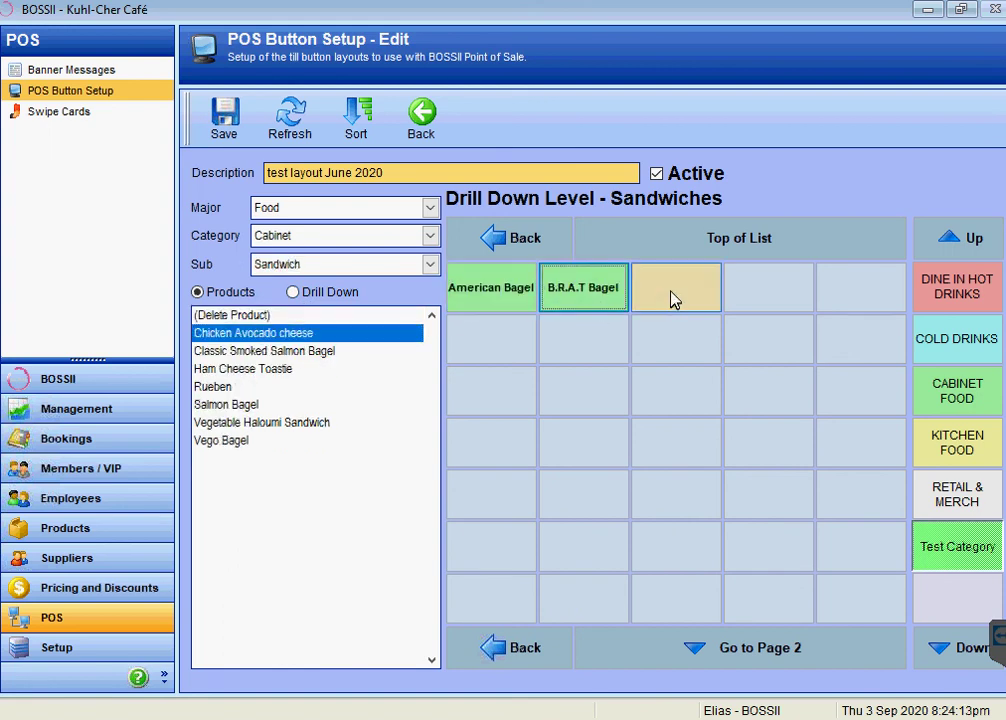
{"action": "left_click", "coordinate": [673, 302]}
{"action": "left_click", "coordinate": [772, 298]}
{"action": "left_click", "coordinate": [840, 305]}
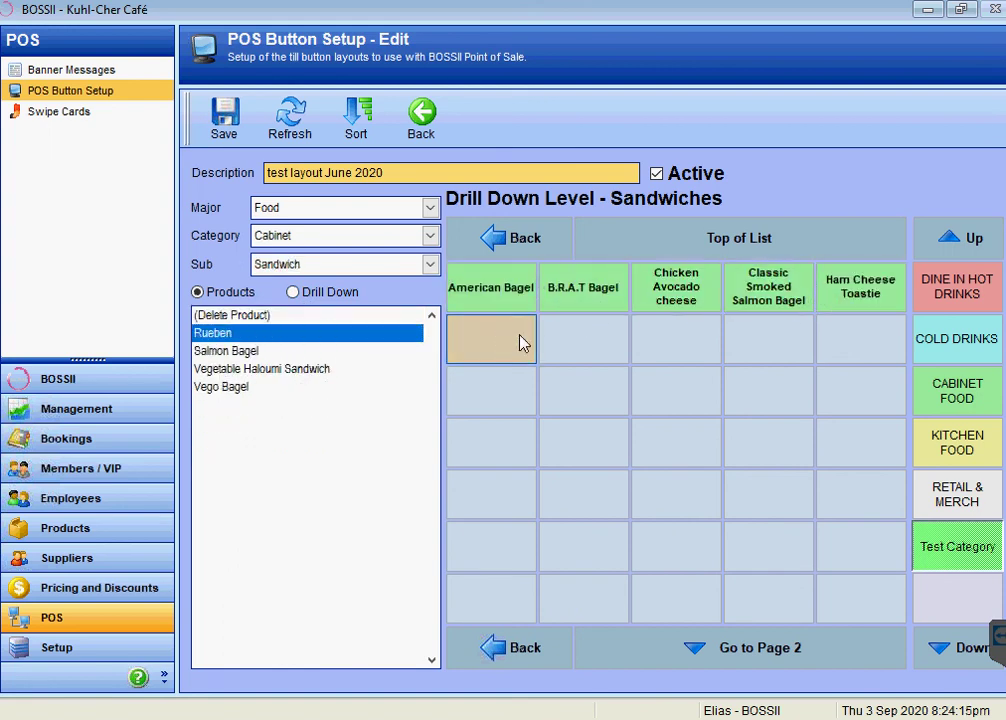
{"action": "left_click", "coordinate": [502, 343]}
{"action": "left_click", "coordinate": [595, 338]}
{"action": "left_click", "coordinate": [669, 350]}
{"action": "left_click", "coordinate": [743, 322]}
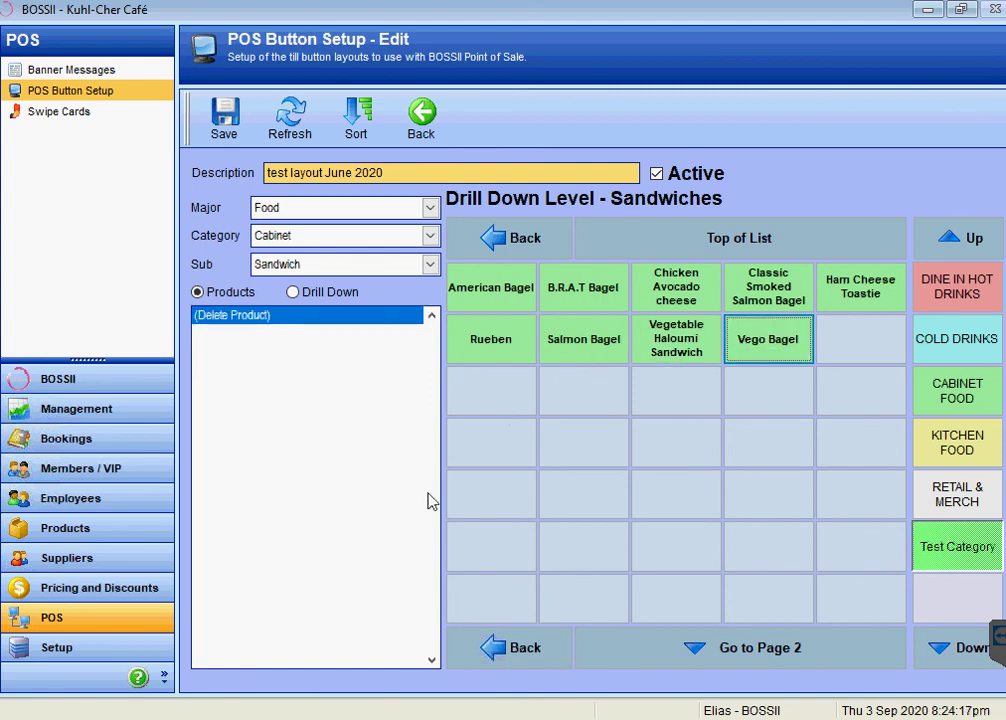
Return to Test Category's main level, recheck the Sandwiches drill-down, and save the button layout.
{"action": "left_click", "coordinate": [525, 255]}
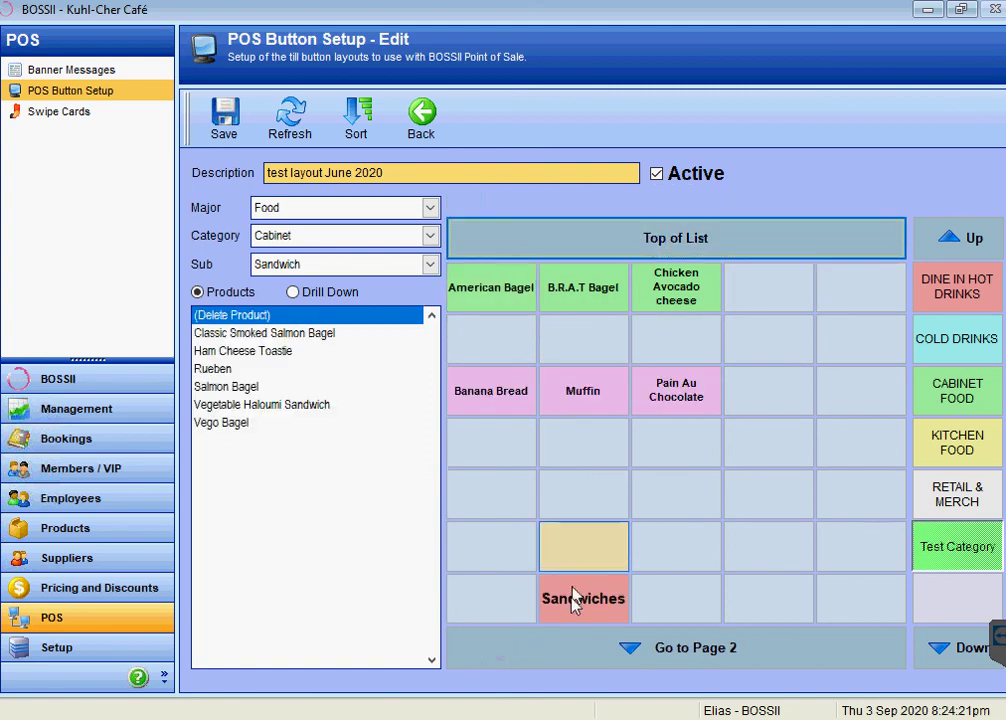
{"action": "left_click", "coordinate": [600, 612]}
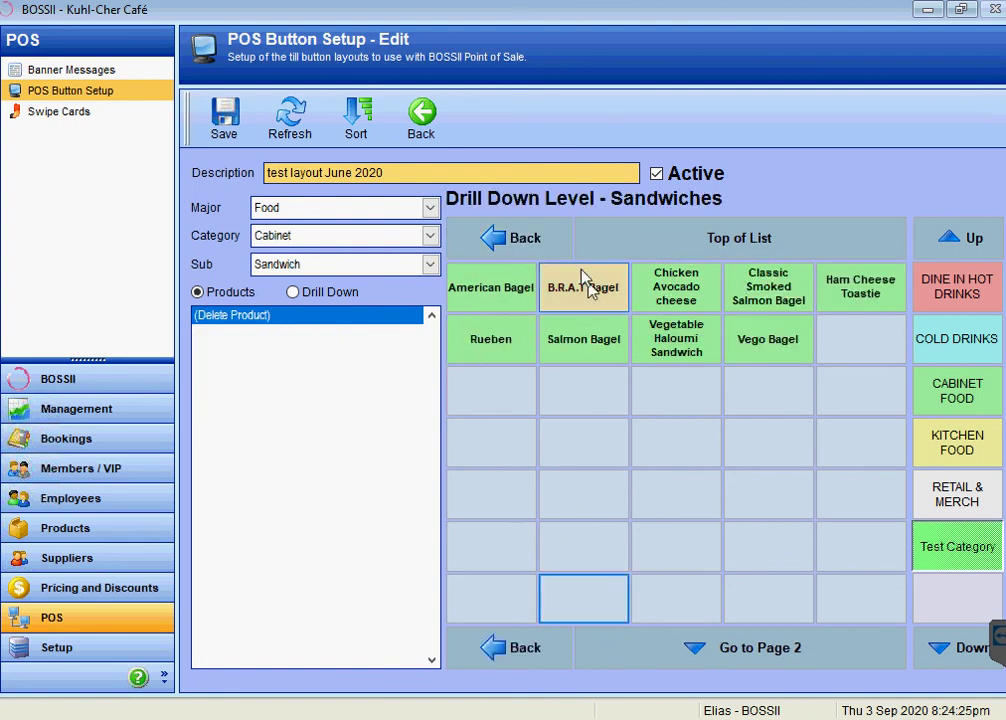
{"action": "left_click", "coordinate": [523, 248]}
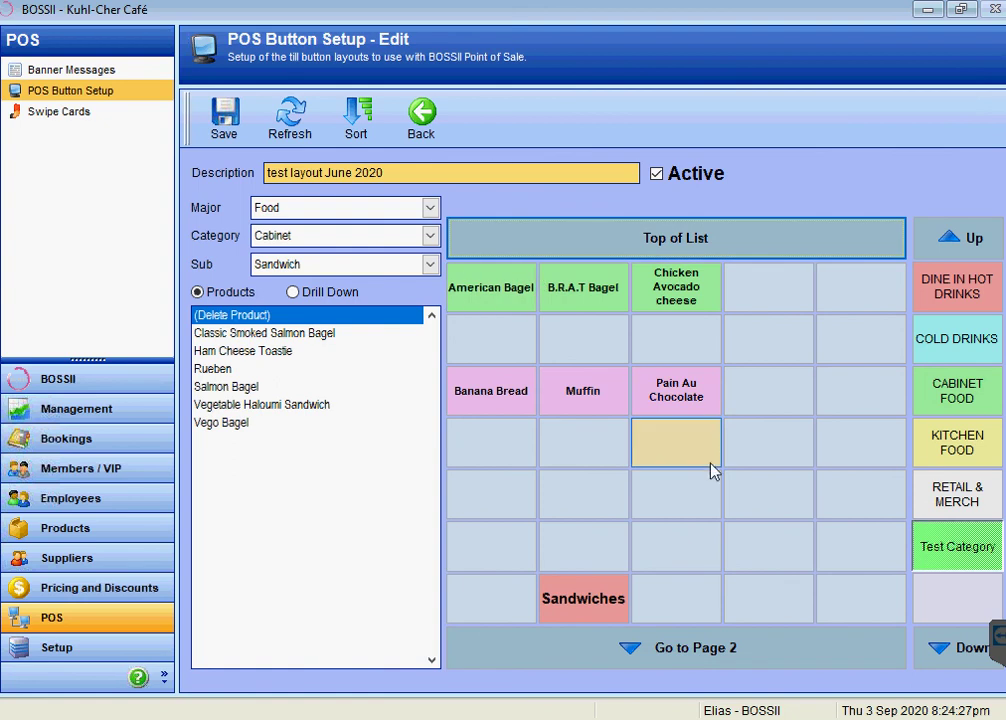
{"action": "left_click", "coordinate": [694, 665]}
{"action": "left_click", "coordinate": [694, 260]}
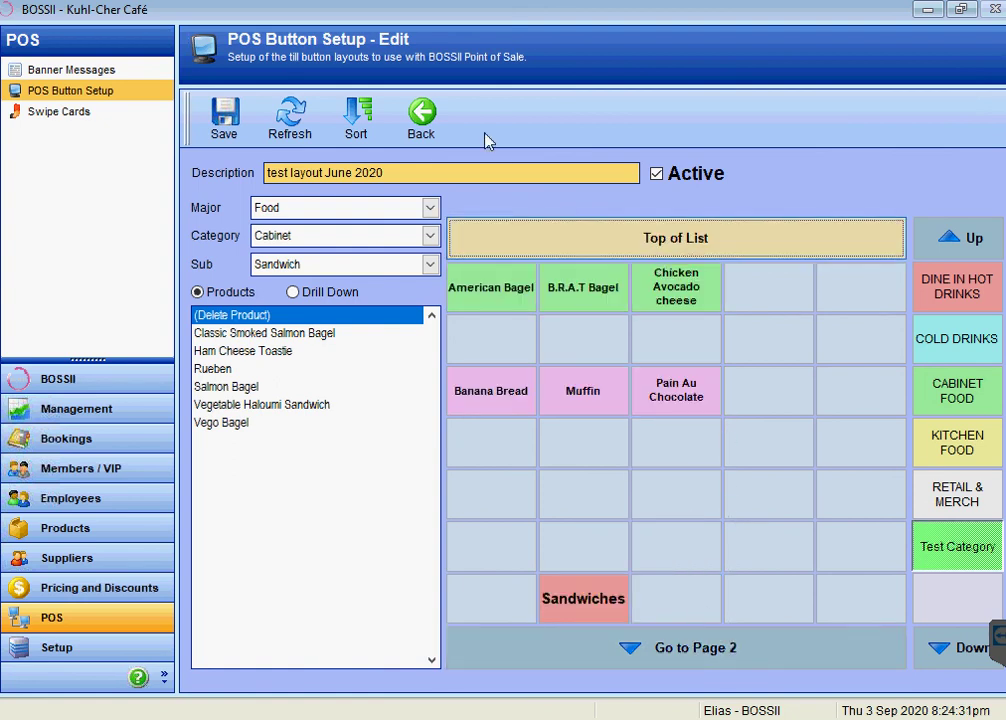
{"action": "left_click", "coordinate": [226, 116]}
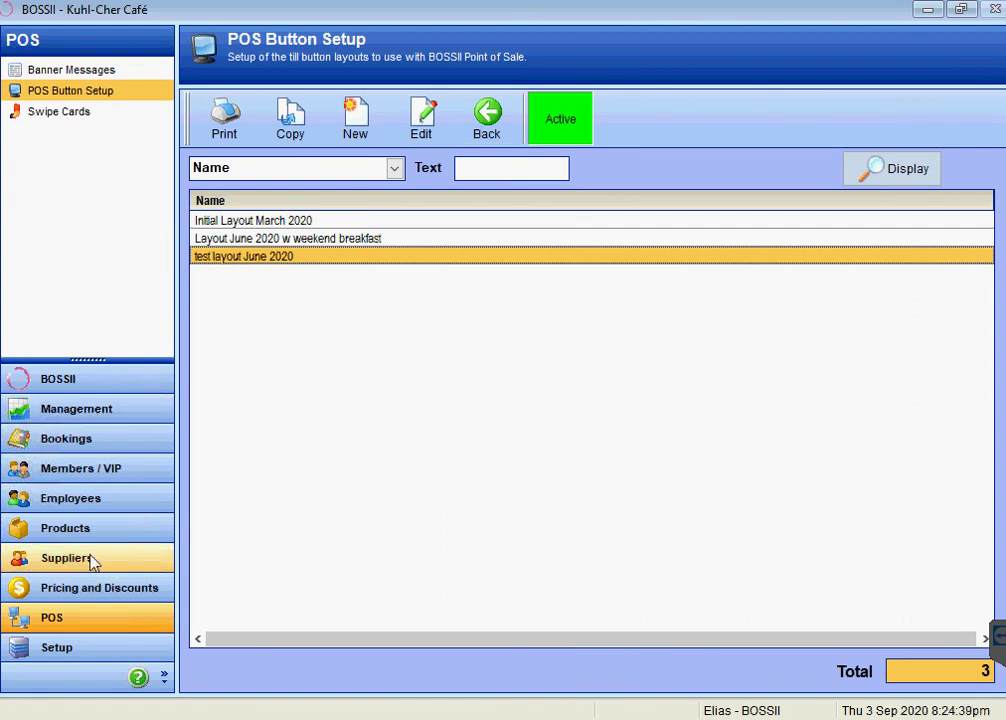
Assign the button layout test layout June 2020 to the till POS 2 in the POS setup and save the till.
{"action": "left_click", "coordinate": [80, 650]}
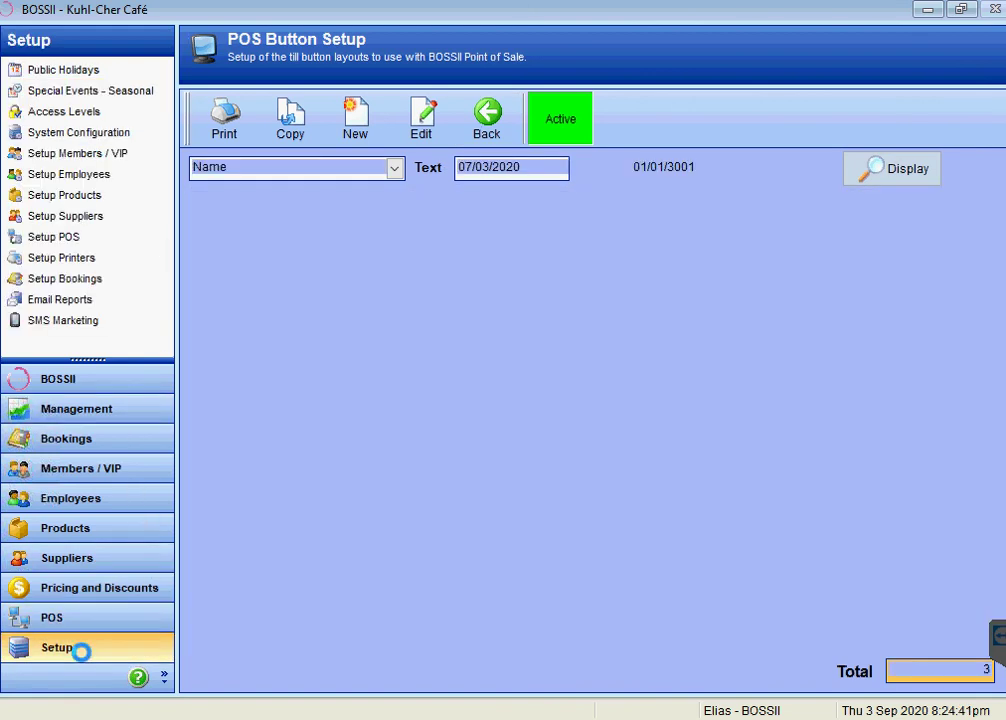
{"action": "left_click", "coordinate": [262, 510]}
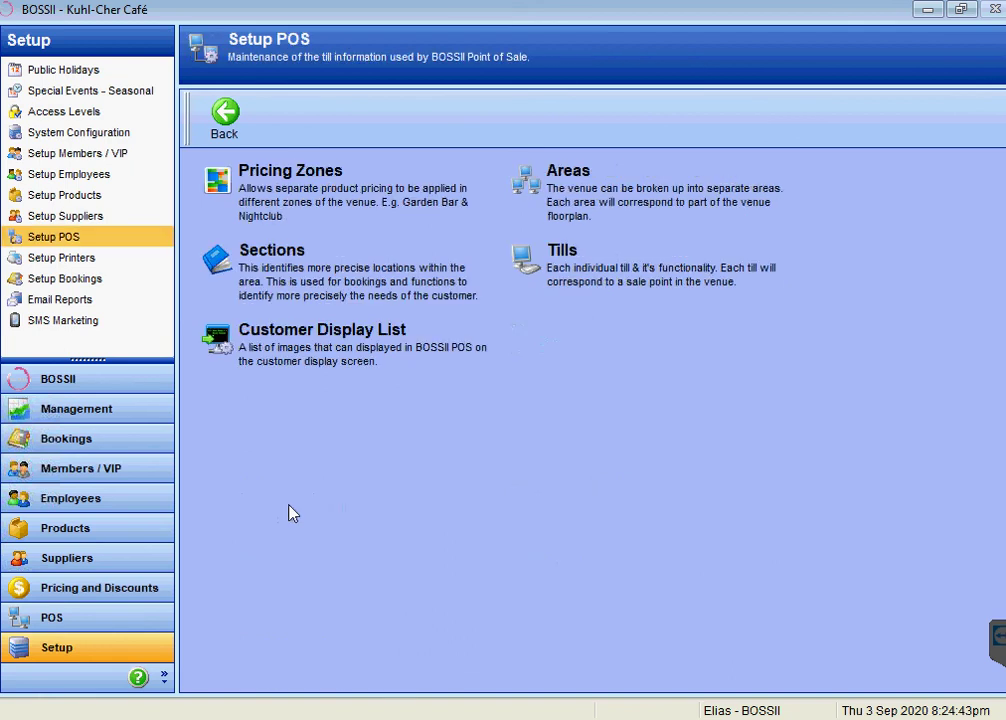
{"action": "left_click", "coordinate": [600, 283]}
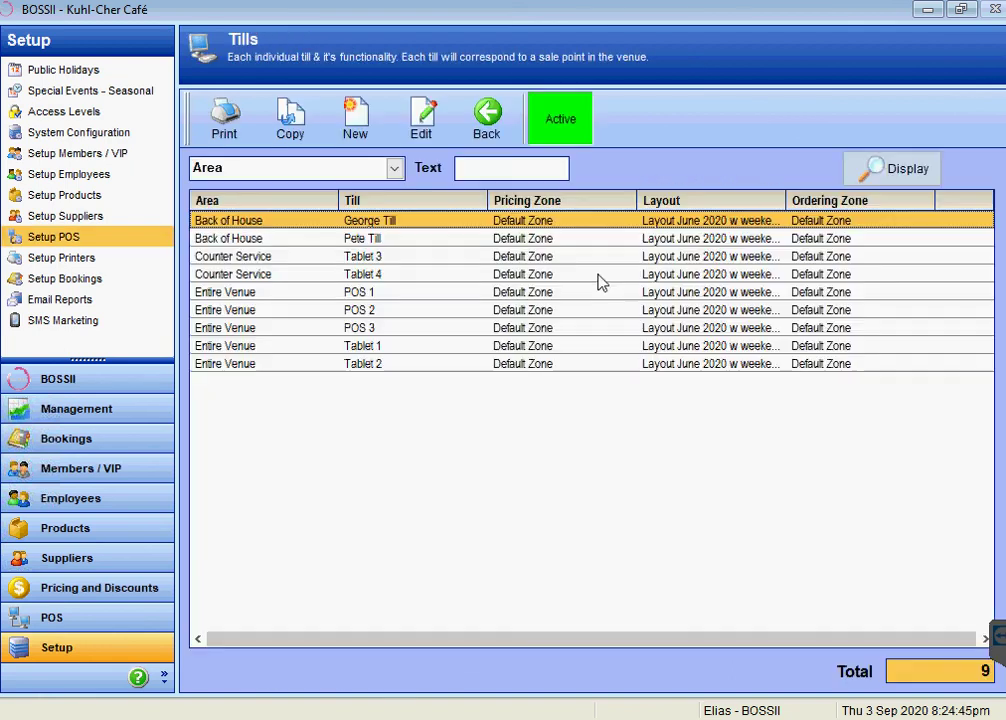
{"action": "double_click", "coordinate": [381, 311]}
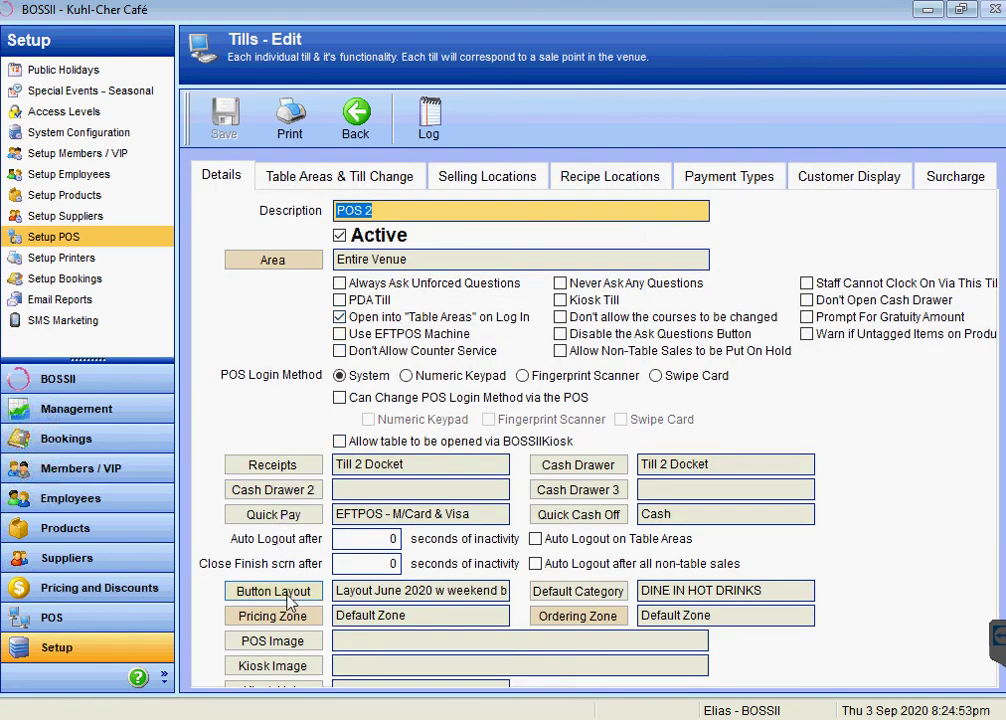
{"action": "left_click", "coordinate": [290, 597]}
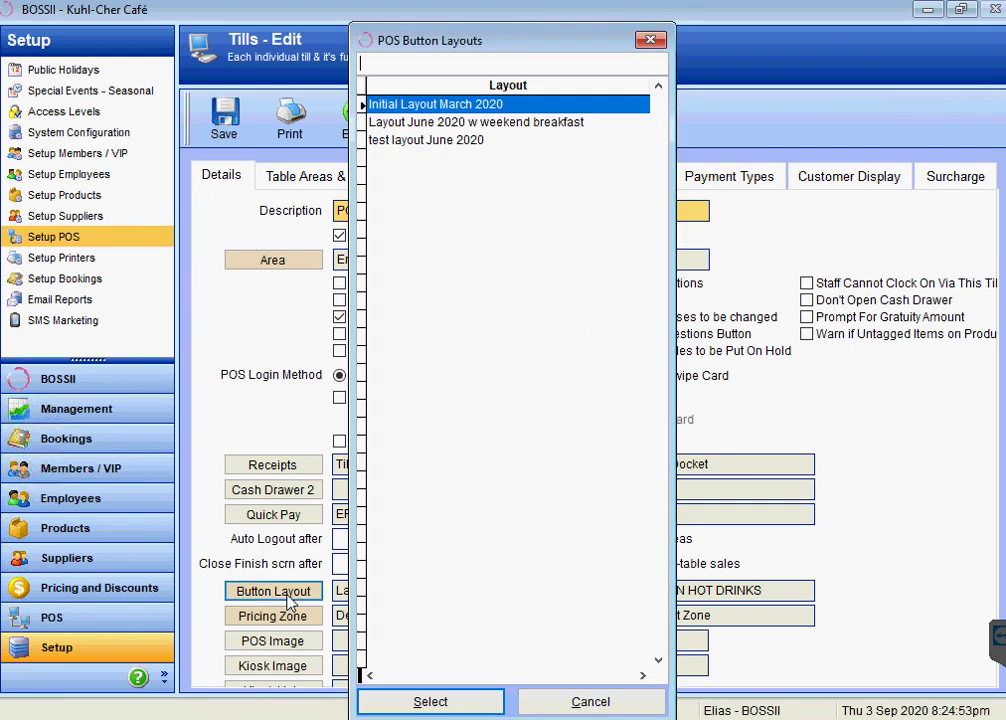
{"action": "double_click", "coordinate": [408, 141]}
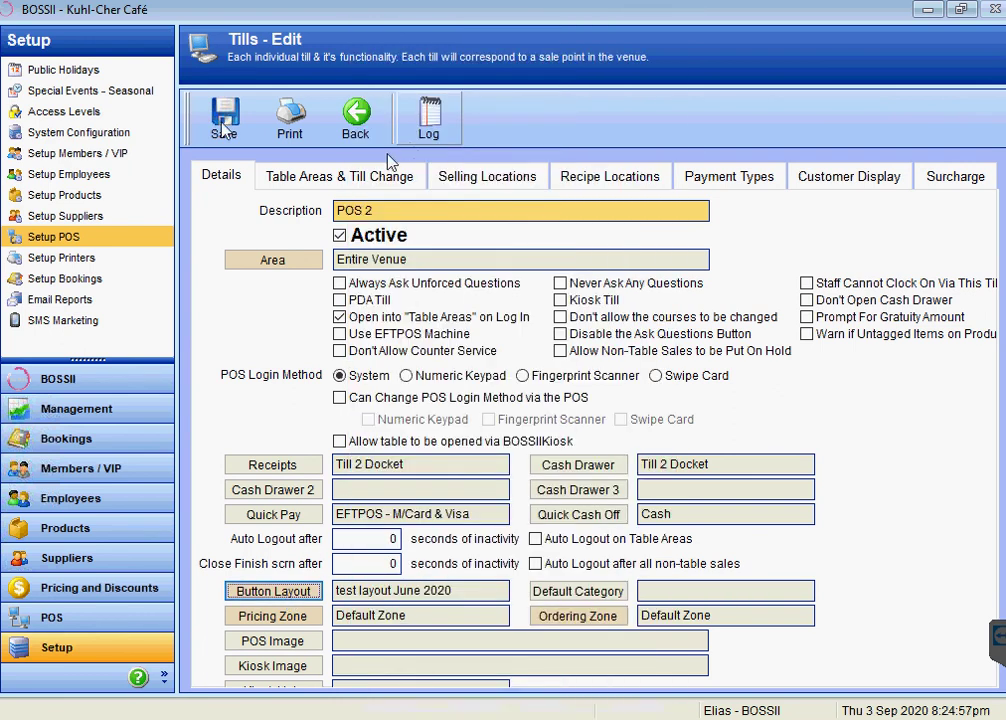
{"action": "left_click", "coordinate": [223, 115]}
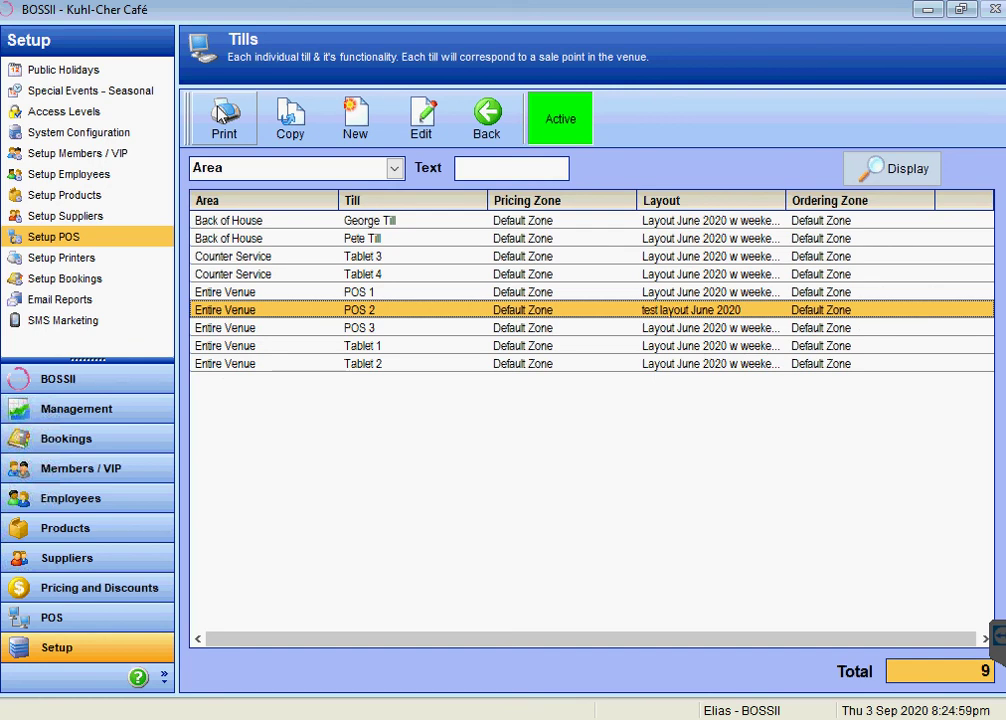